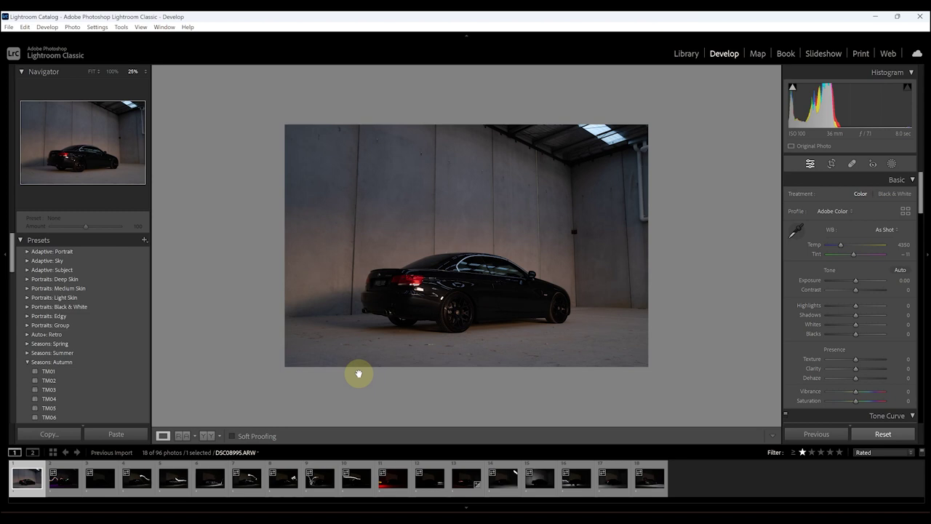
Review the car exposures from DSC08995 through DSC09016, examining the light on the side panels, windows and rear.
key("Right")
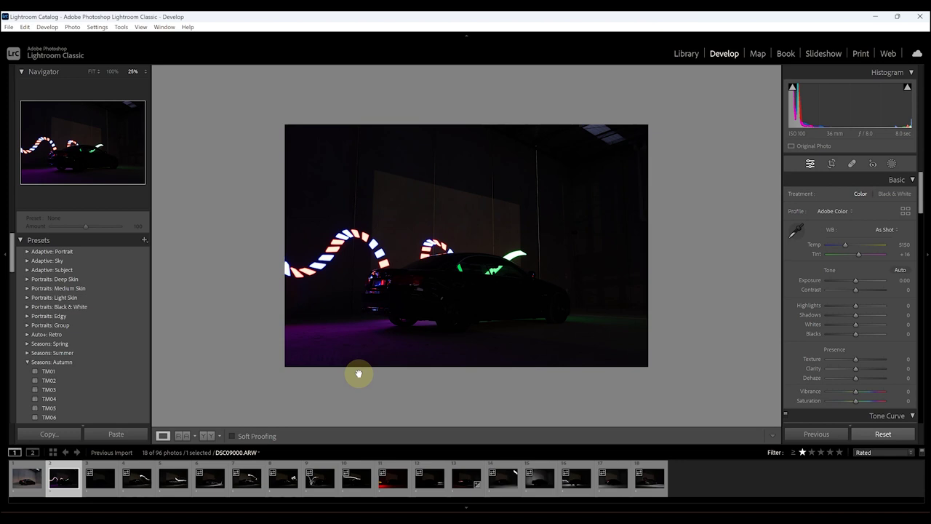
key("Right")
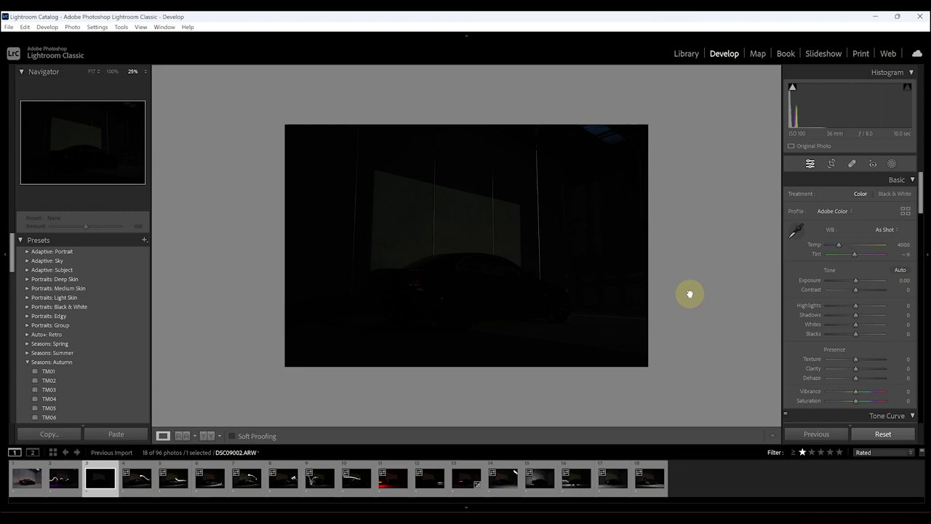
key("Right")
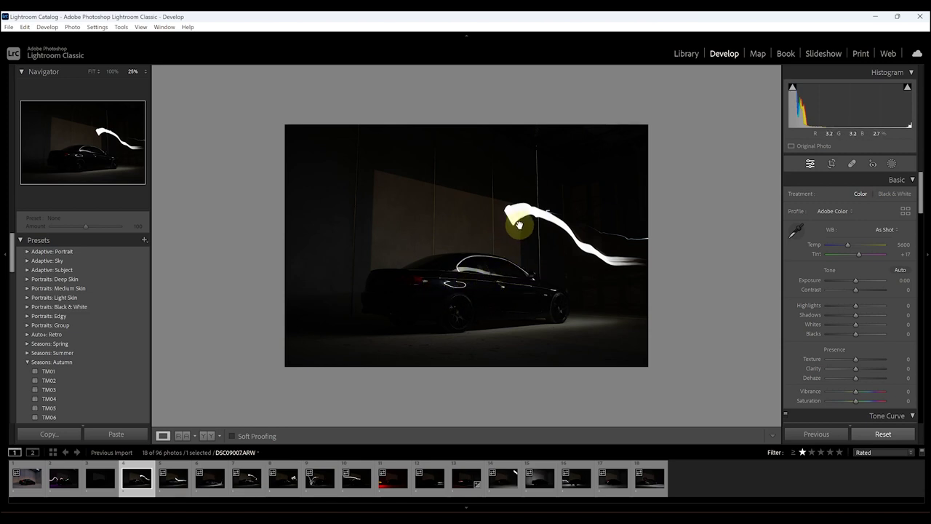
key("Right")
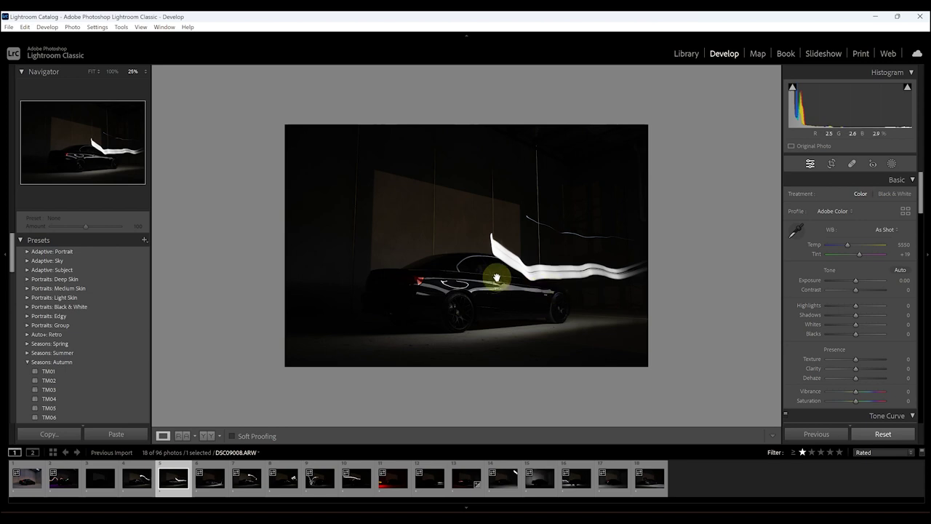
key("Right")
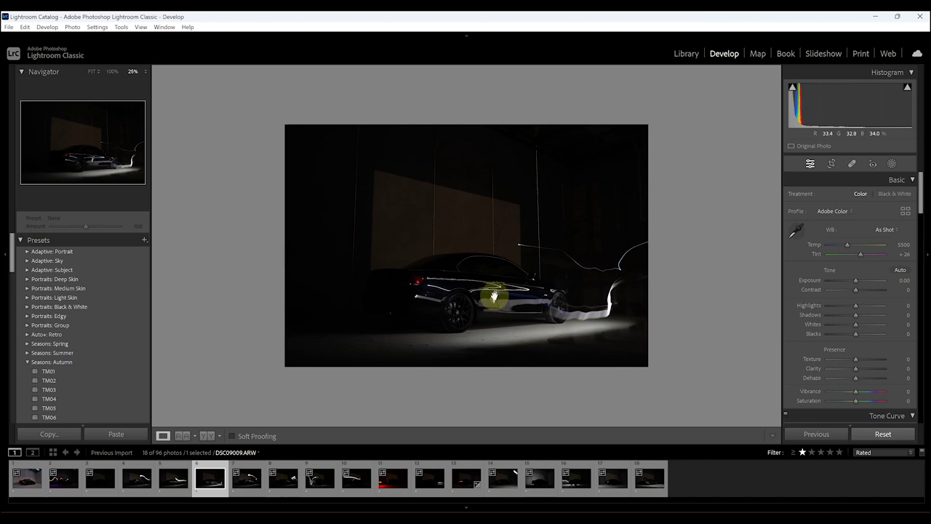
left_click(534, 307)
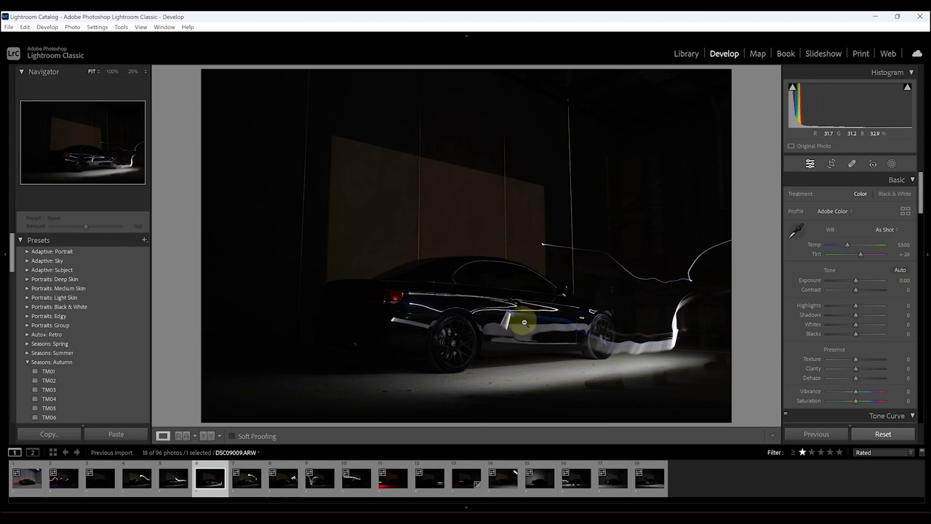
left_click(524, 322)
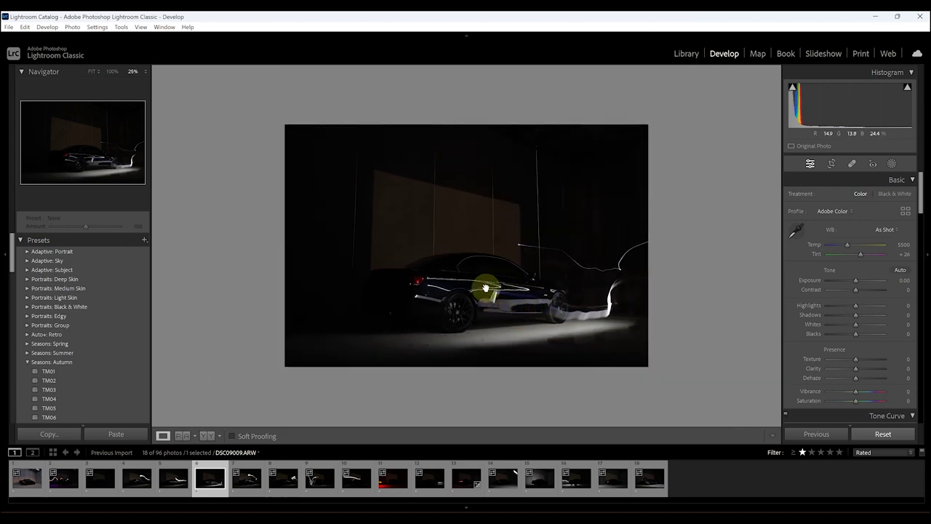
key("Right")
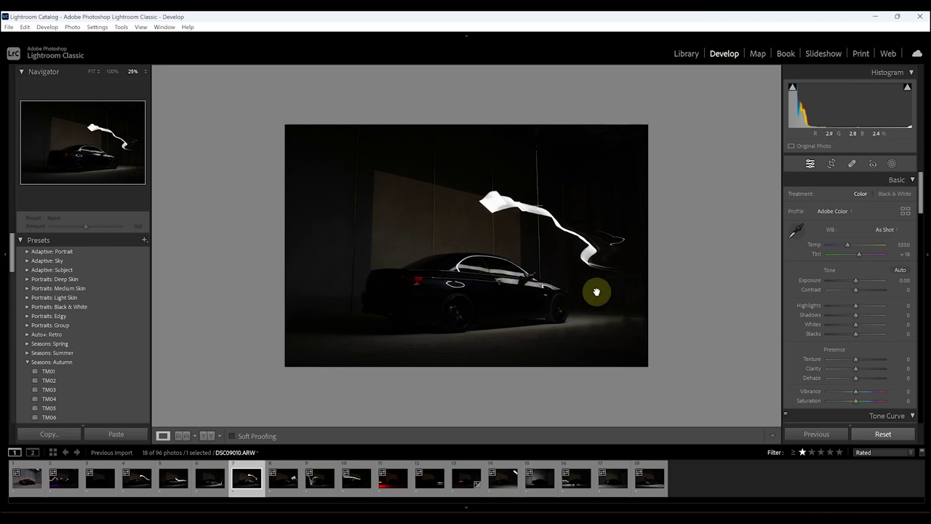
key("Right")
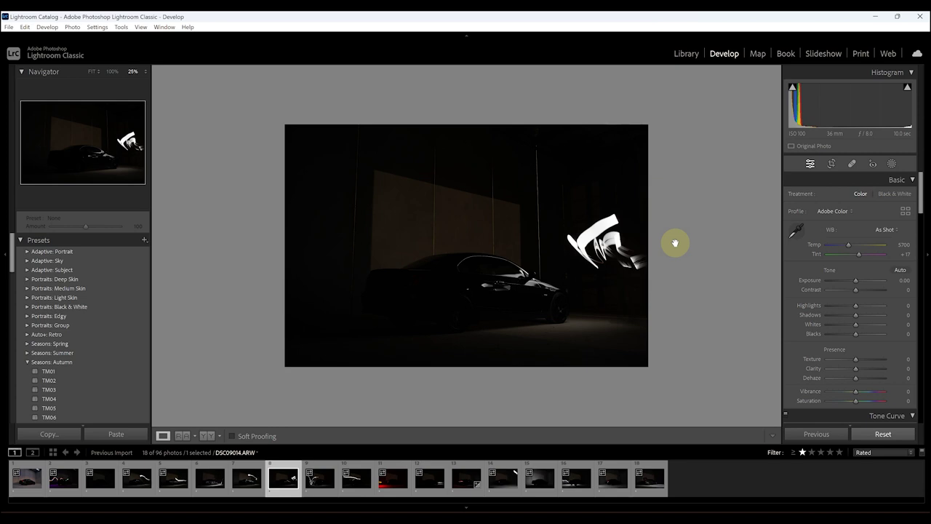
key("Right")
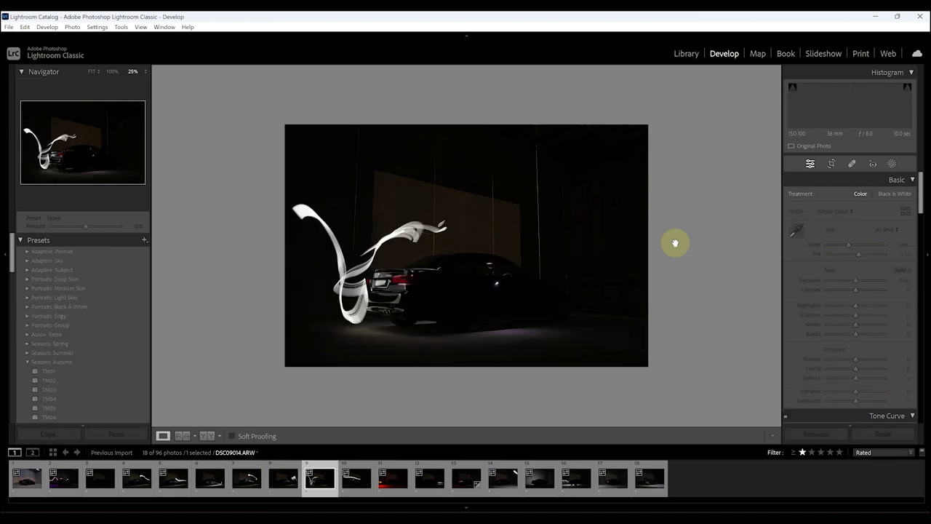
left_click(397, 286)
left_click(359, 312)
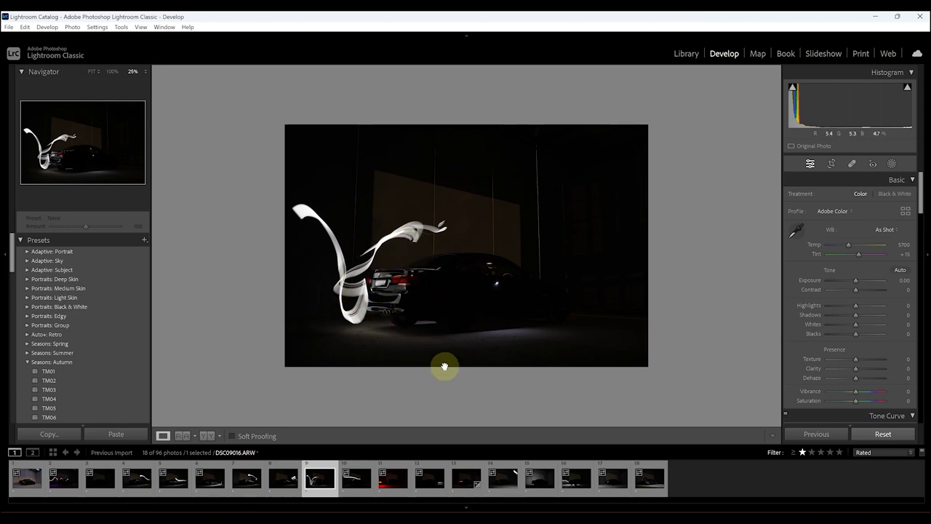
Review the remaining exposures from DSC09018 through DSC09033, examining the roofline, tail lights, floor, back wall and boot area.
key("Right")
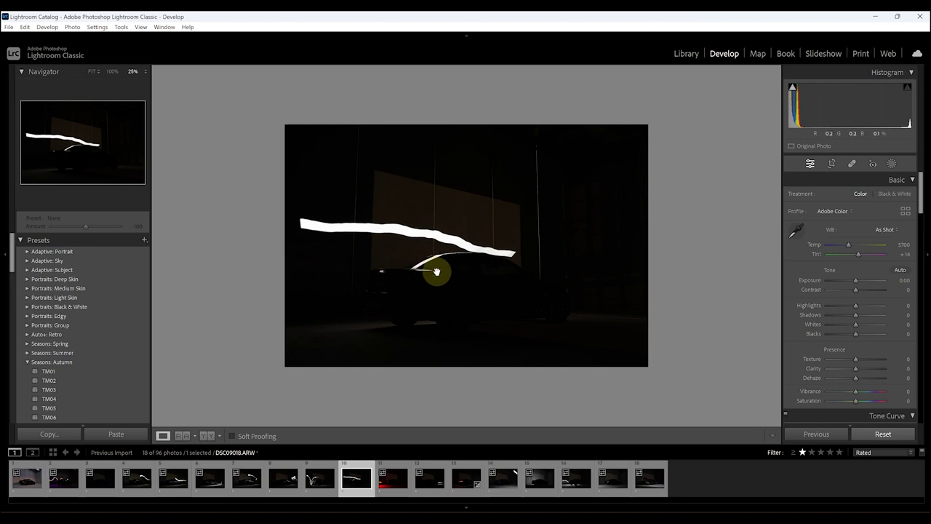
key("Right")
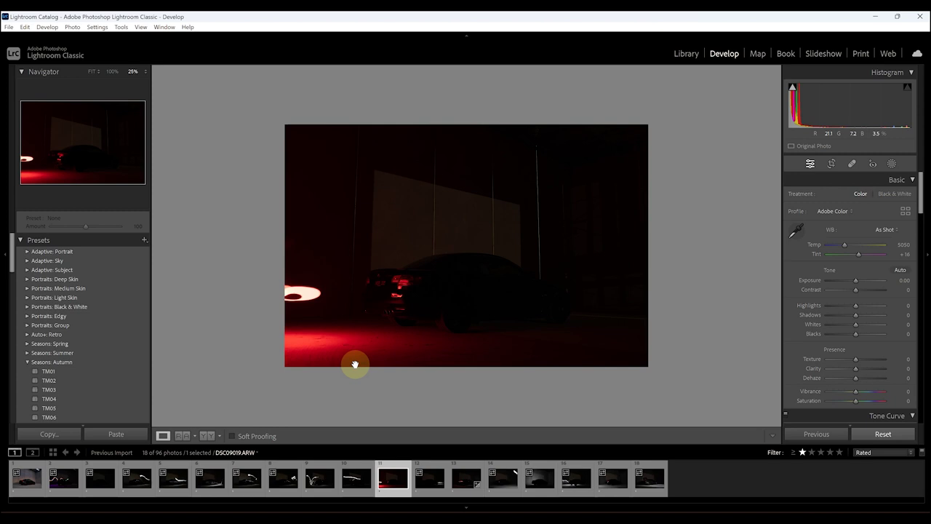
key("Right")
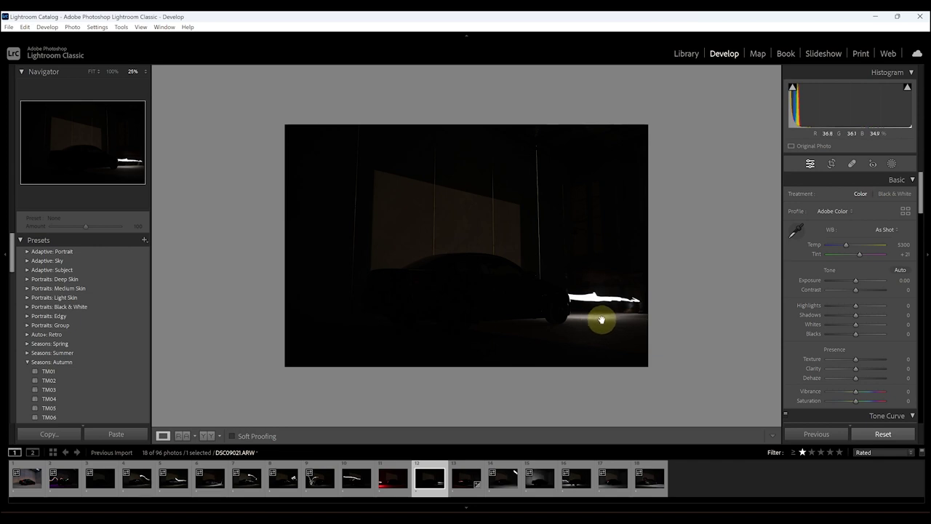
key("Right")
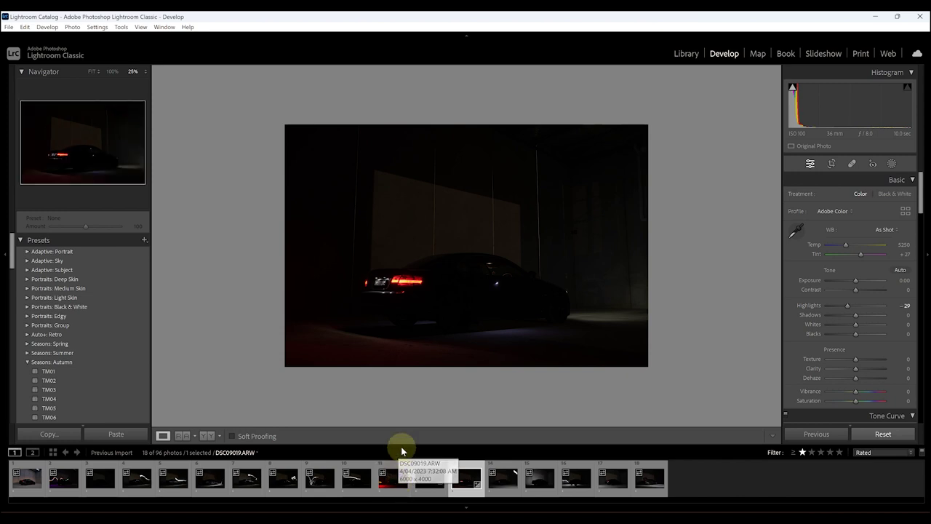
left_click(392, 477)
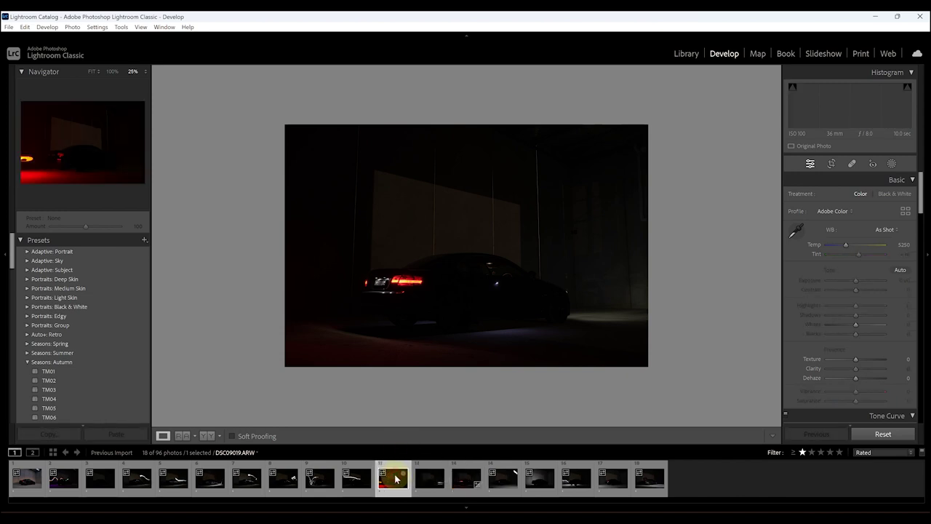
left_click(466, 478)
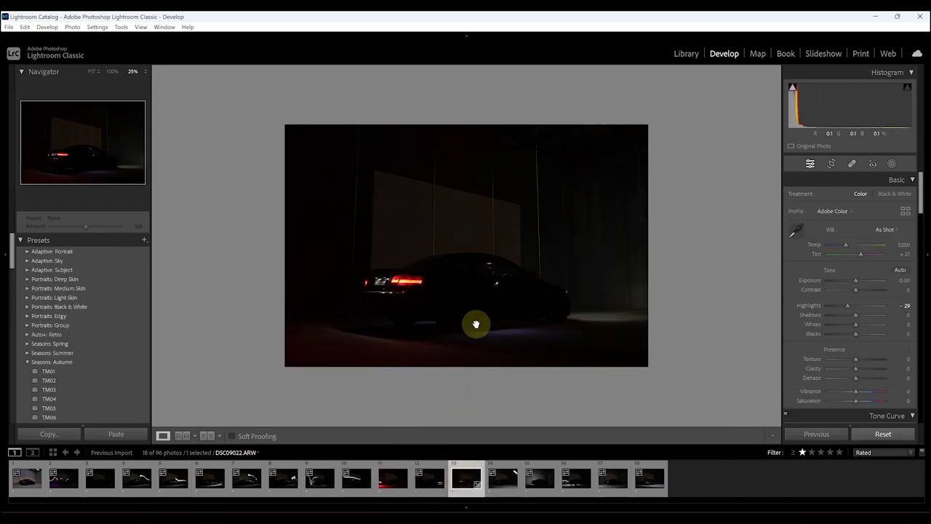
key("Right")
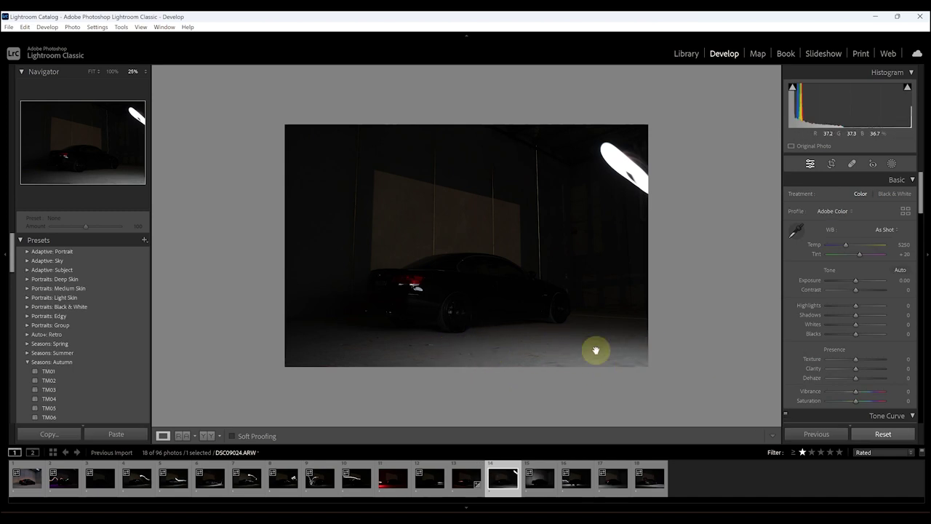
key("Right")
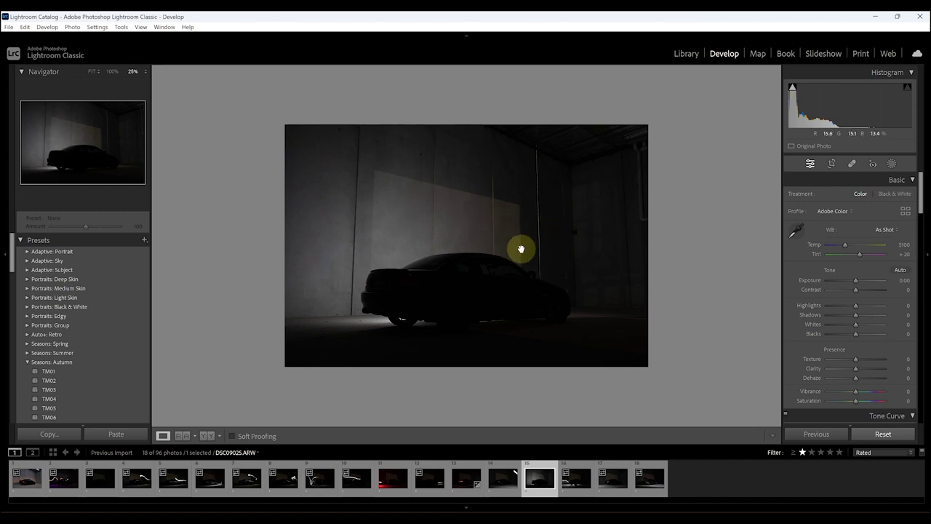
key("Right")
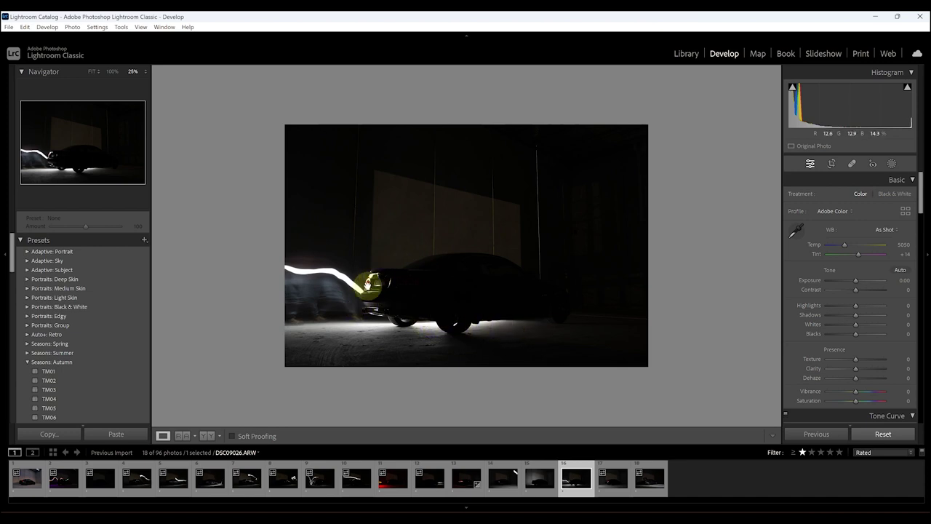
key("Right")
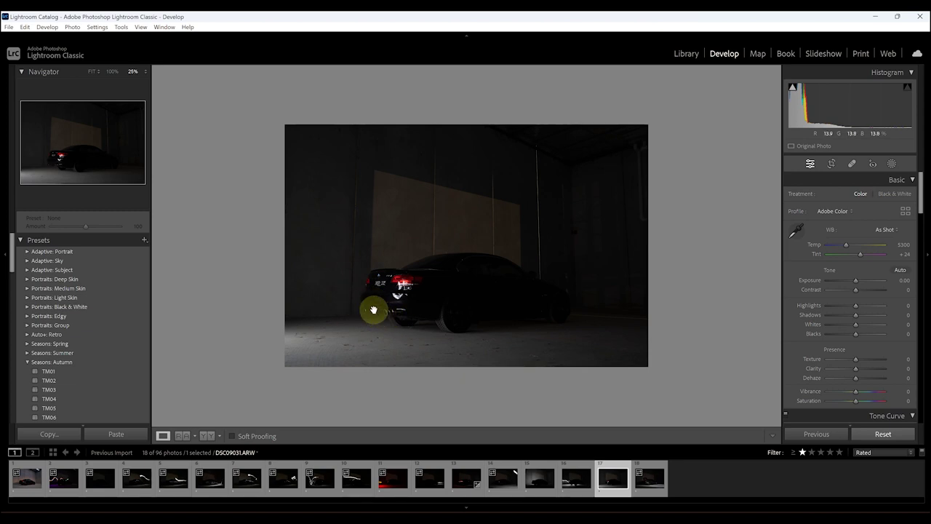
key("Right")
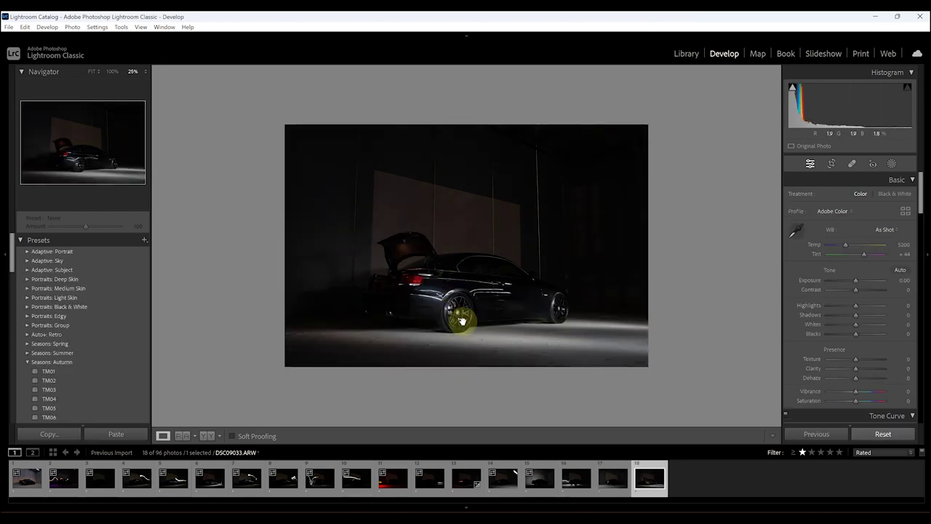
left_click(407, 257)
left_click(413, 271)
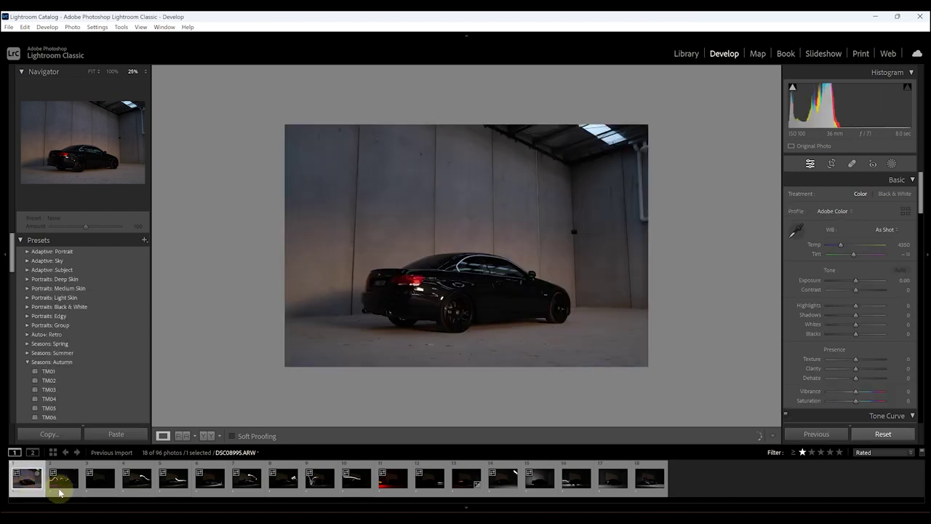
Set the first photo's white balance to a temperature of 5500 and a tint of 0.
left_click(901, 247)
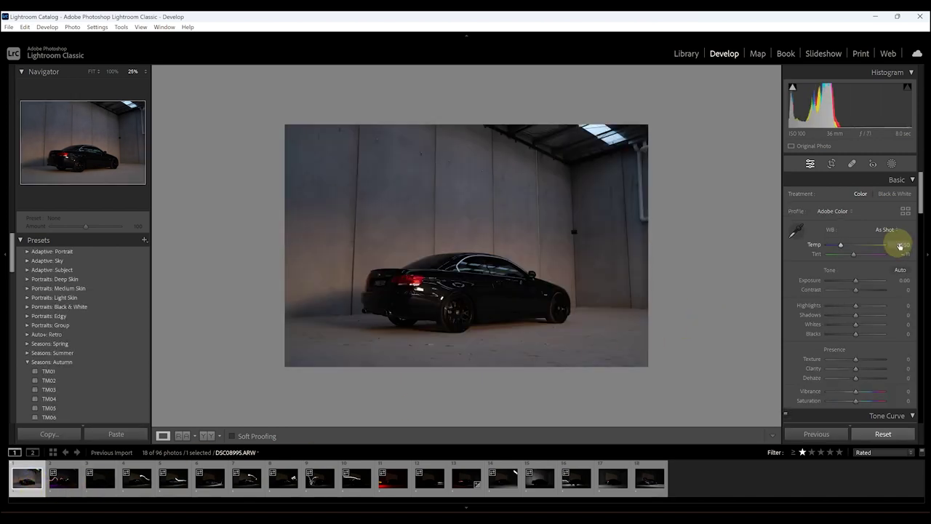
type("5500")
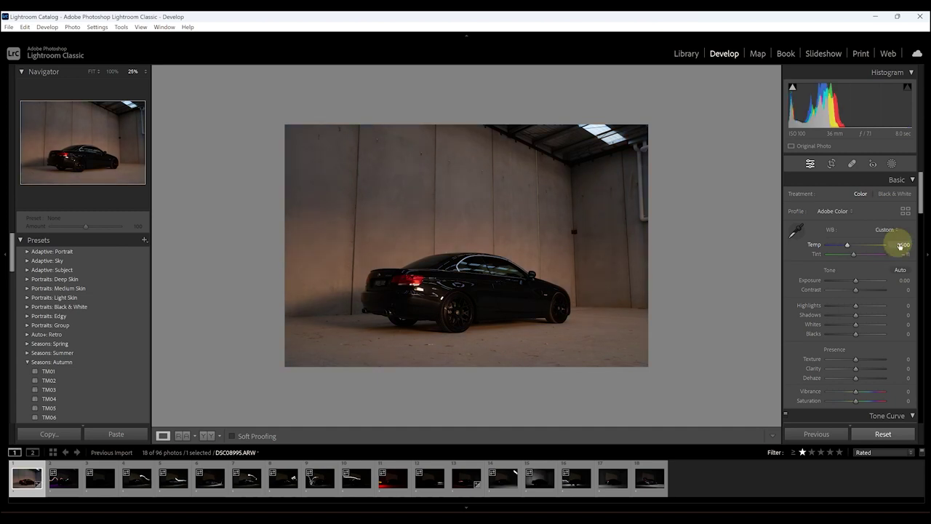
type("0")
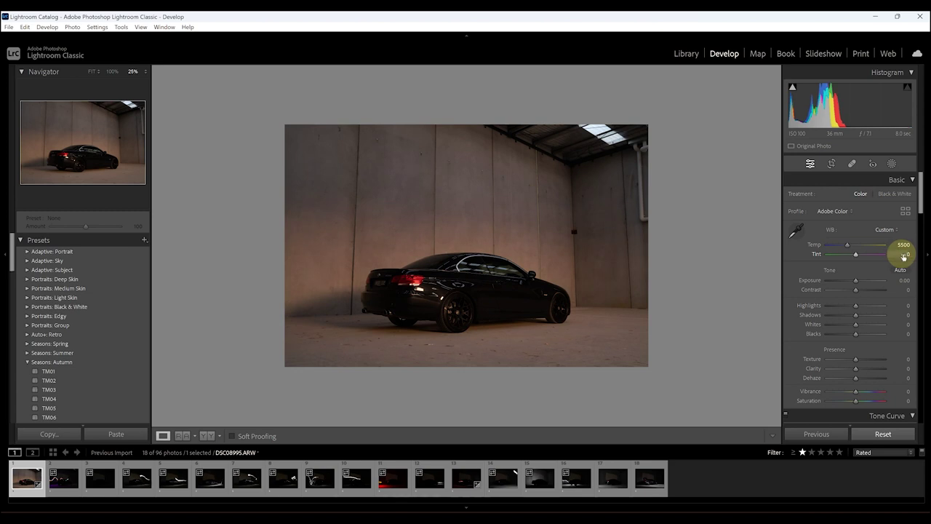
Set the white balance of the fourth photo, DSC09007, to a temperature of 5500 and a tint of +20.
left_click(102, 486)
left_click(137, 486)
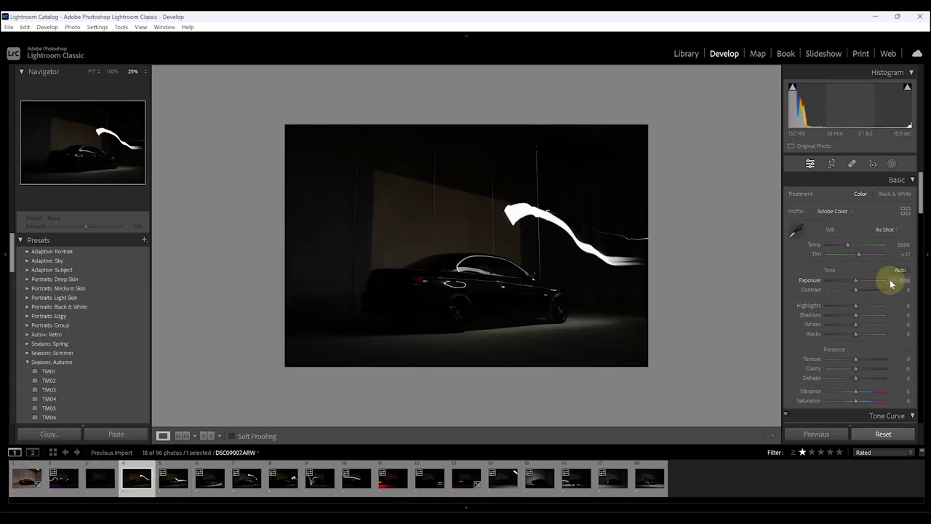
left_click(901, 245)
type("5500")
key("Return")
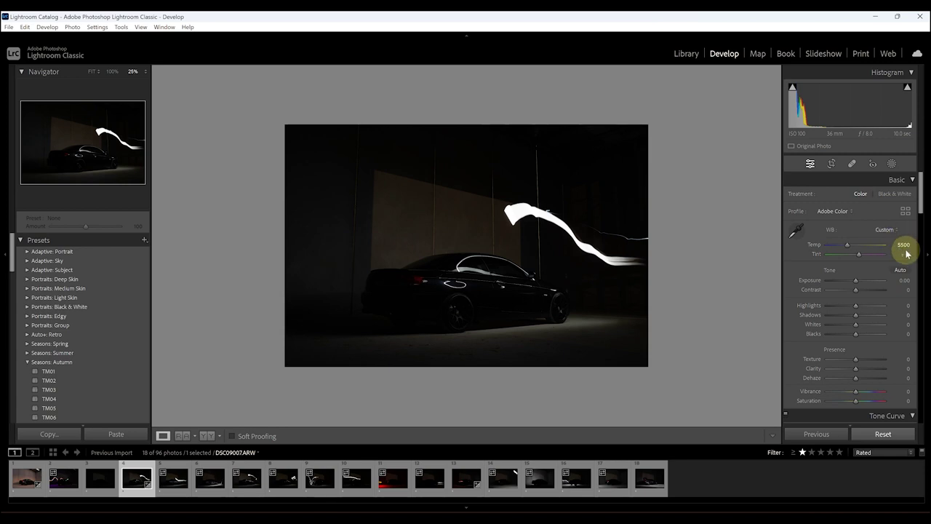
key("Return")
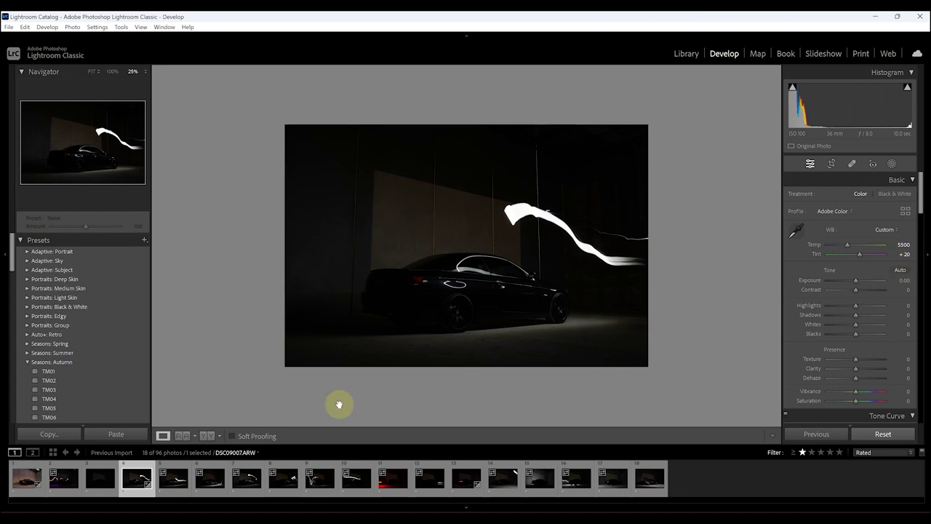
Copy the develop settings of the fourth photo, DSC09007.
right_click(132, 480)
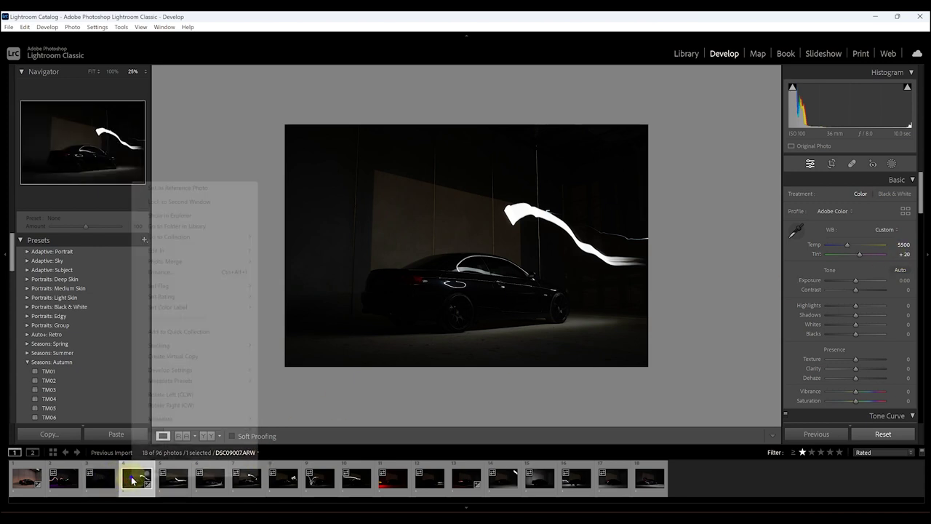
mouse_move(196, 374)
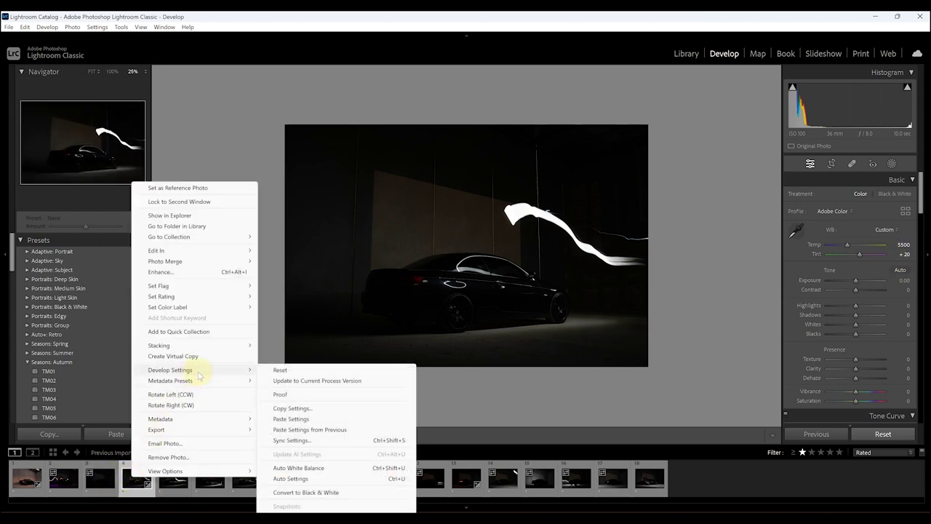
left_click(347, 408)
left_click(256, 333)
left_click(558, 333)
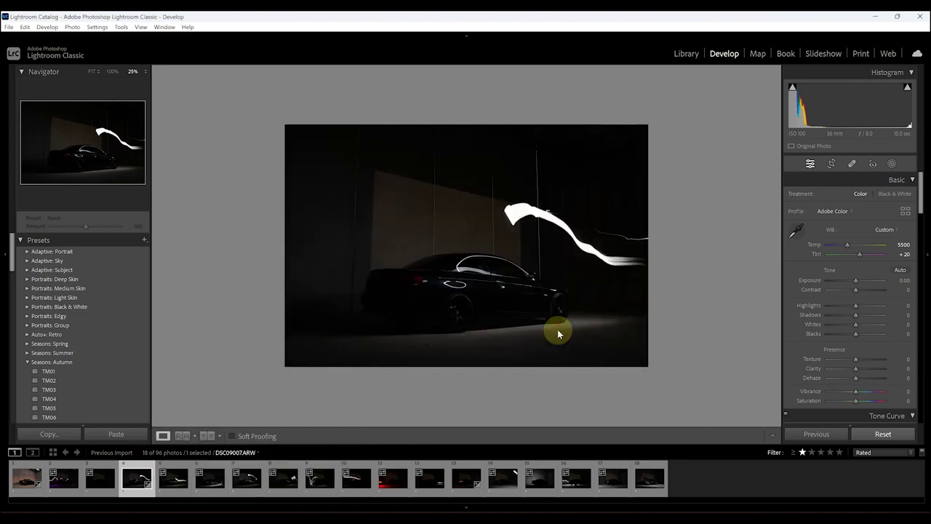
Select all 18 filtered photos, from DSC08995 to DSC09033, and paste the copied develop settings onto them.
left_click(28, 478)
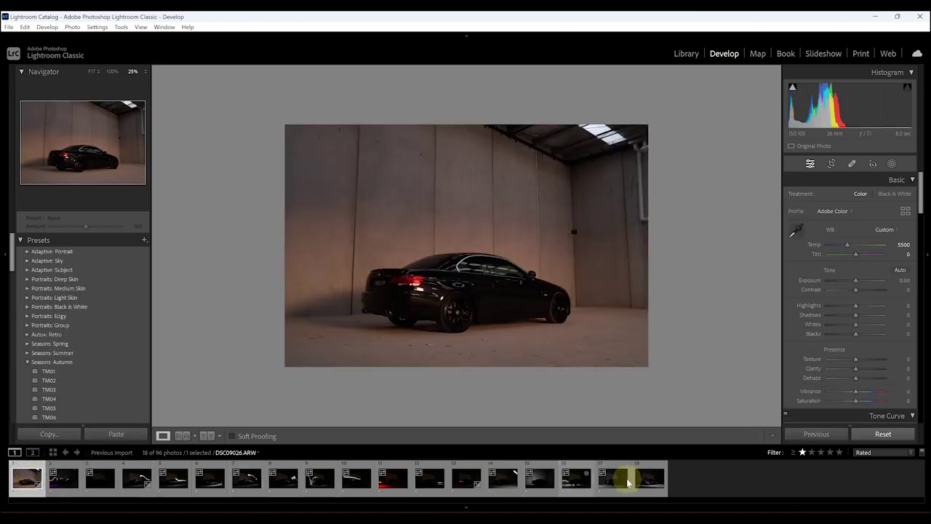
left_click(651, 482)
key("ctrl+a")
right_click(651, 480)
mouse_move(700, 372)
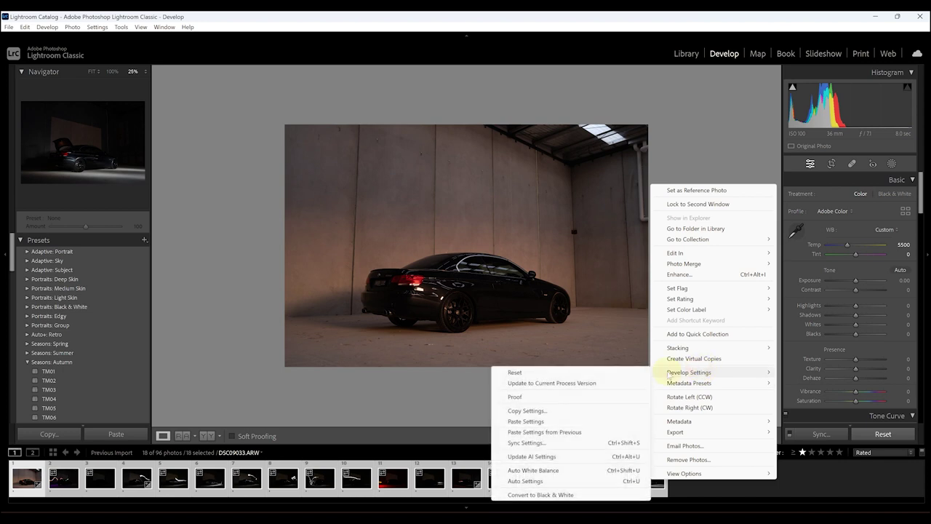
left_click(544, 422)
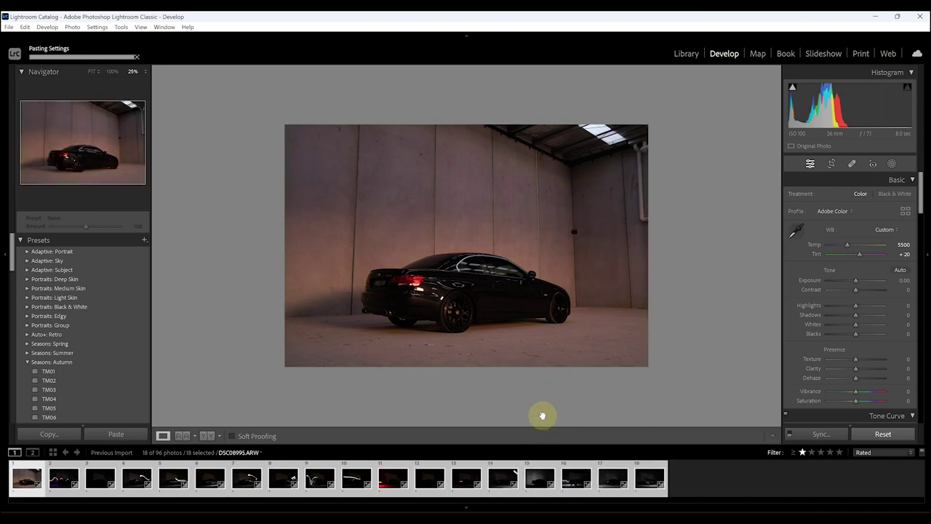
Look through the selected photos from DSC09007 to DSC09022 to check the pasted white balance.
left_click(137, 478)
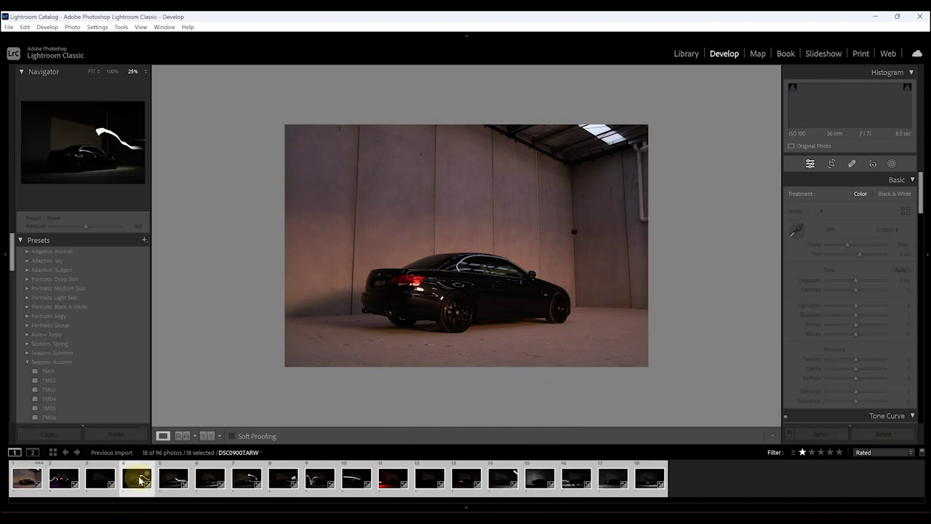
key("Right")
key("Right")
key("Right")
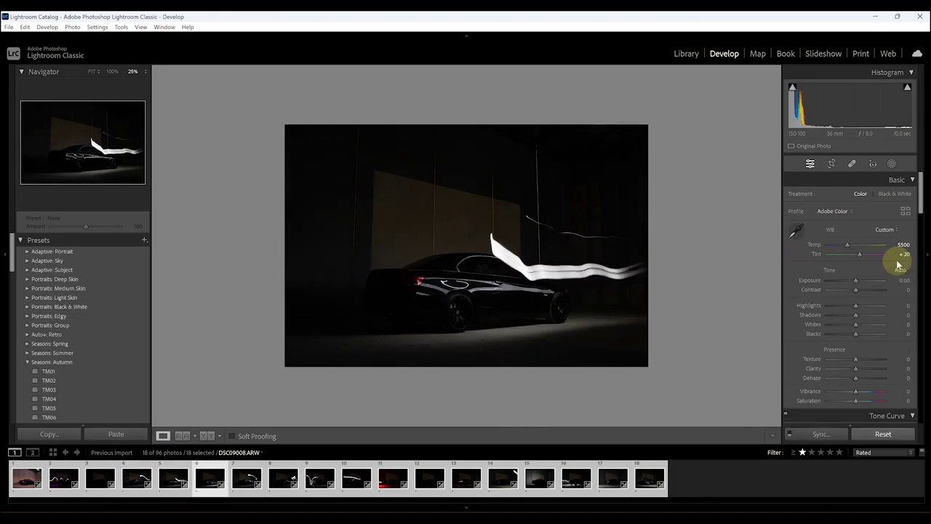
key("Right")
key("Right")
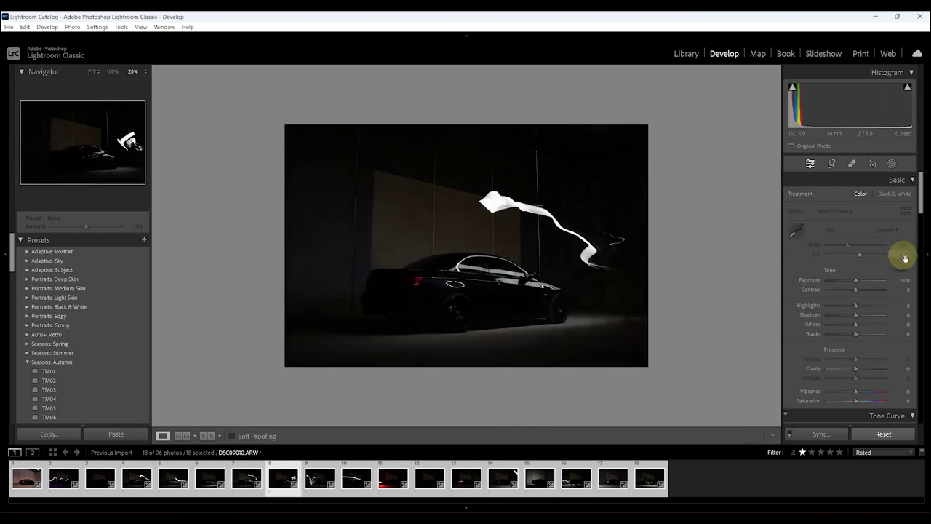
key("Right")
key("Right")
key("Right")
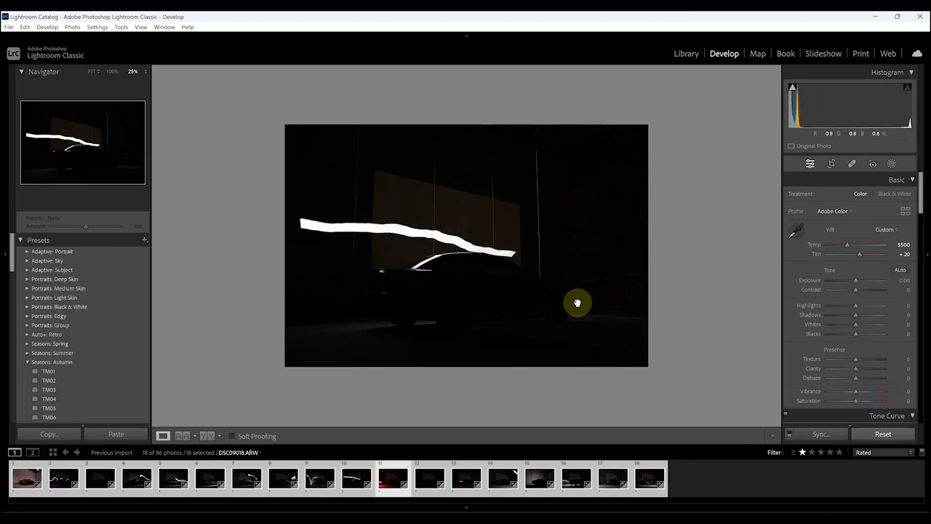
key("Right")
key("Right")
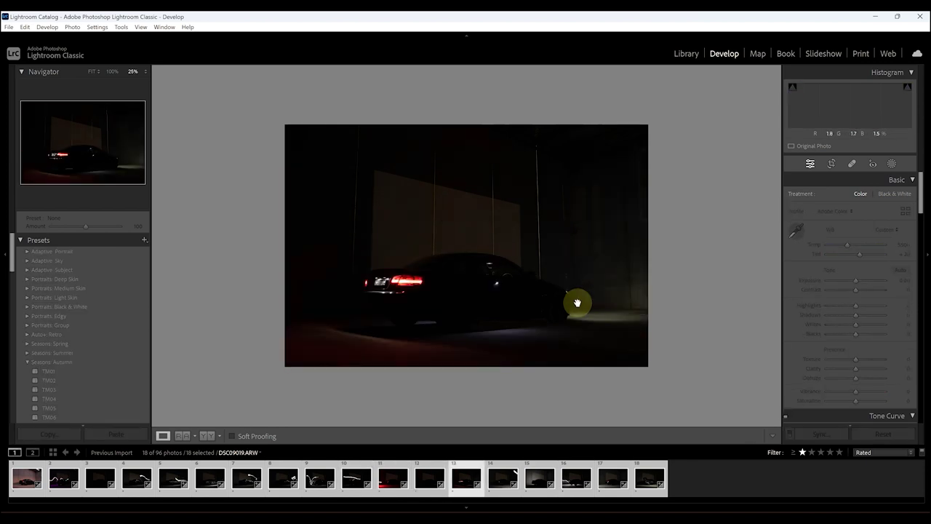
Reduce the Highlights of photo DSC09022 to -37, checking the detail in the car's tail light up close.
left_click(466, 478)
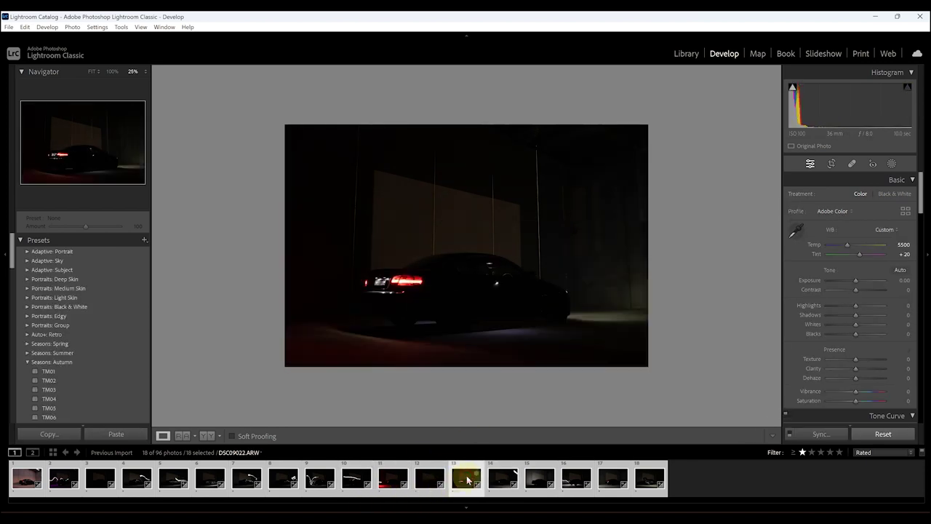
left_click(398, 281)
left_click(412, 291)
left_click(404, 294)
left_click(383, 302)
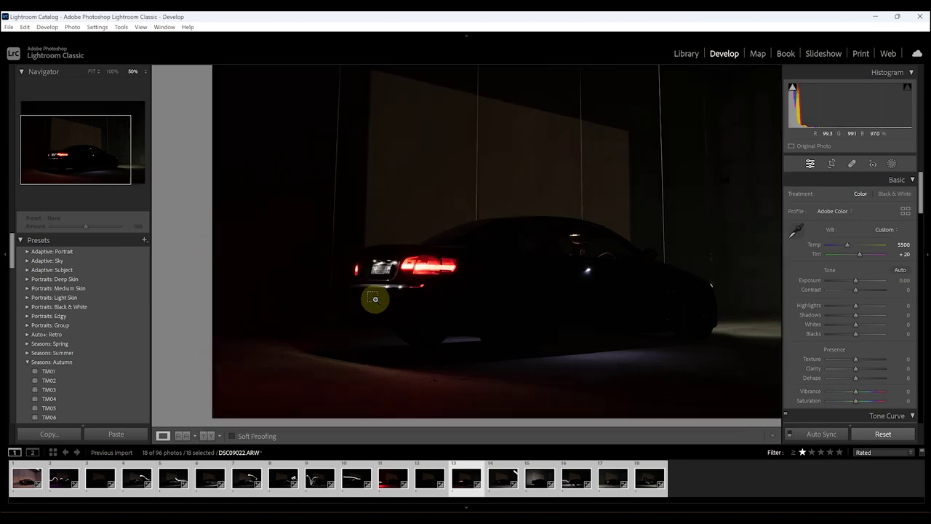
key("ctrl+=")
key("ctrl+=")
key("ctrl+=")
key("ctrl+=")
key("ctrl+=")
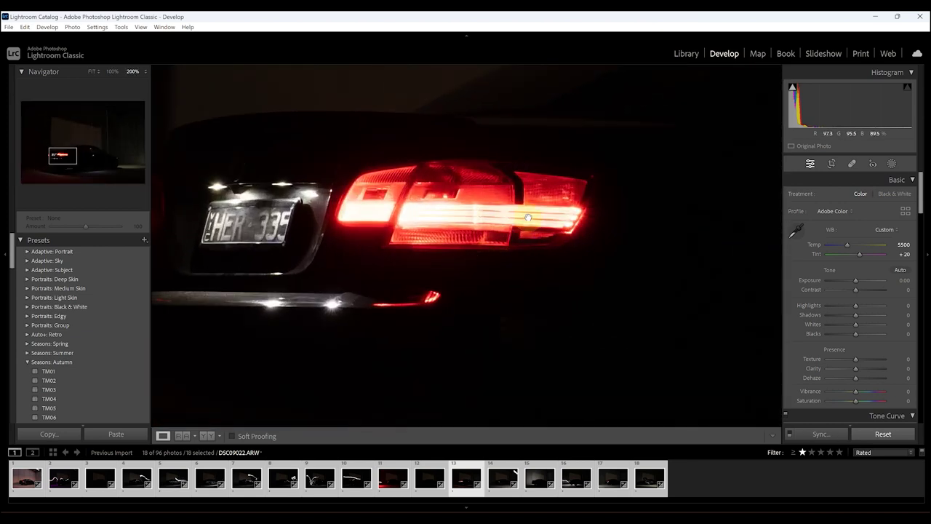
left_click_drag(528, 218, 504, 227)
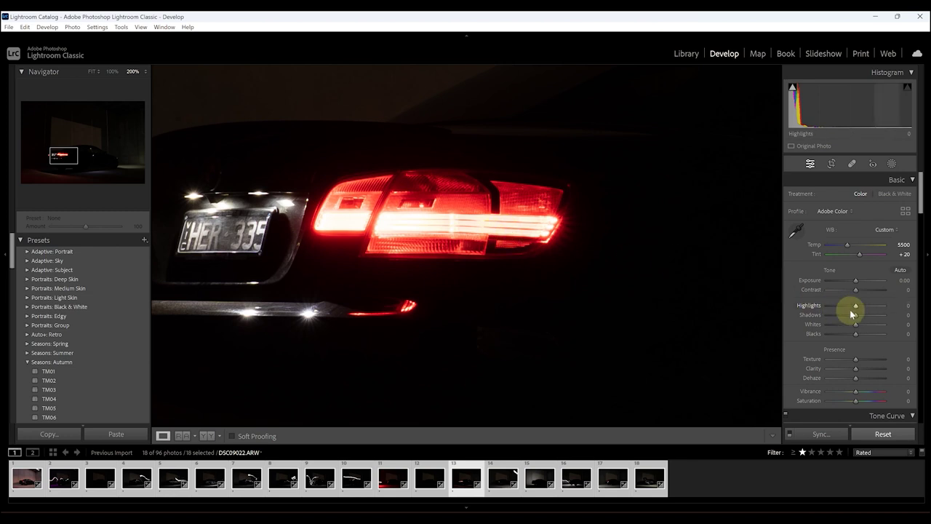
mouse_move(855, 309)
left_mouse_down()
mouse_move(838, 306)
mouse_move(847, 307)
left_mouse_up()
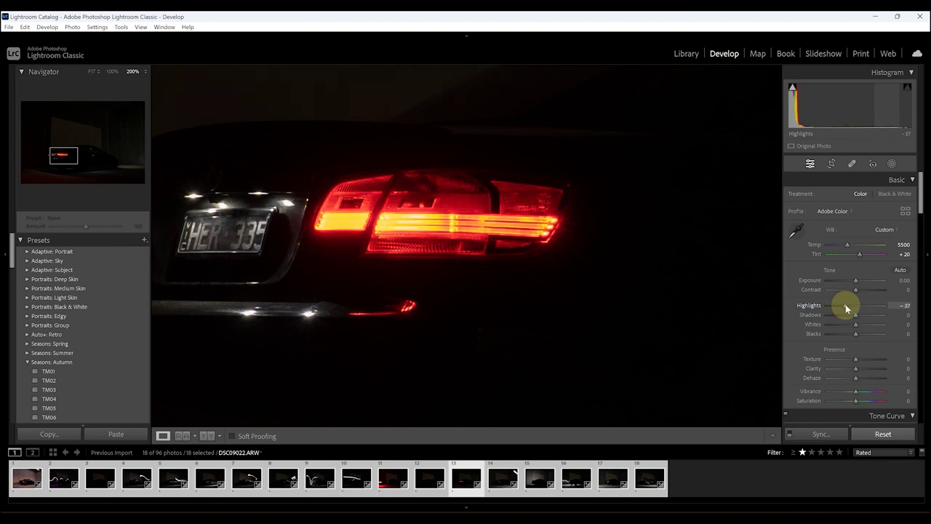
left_click(499, 222)
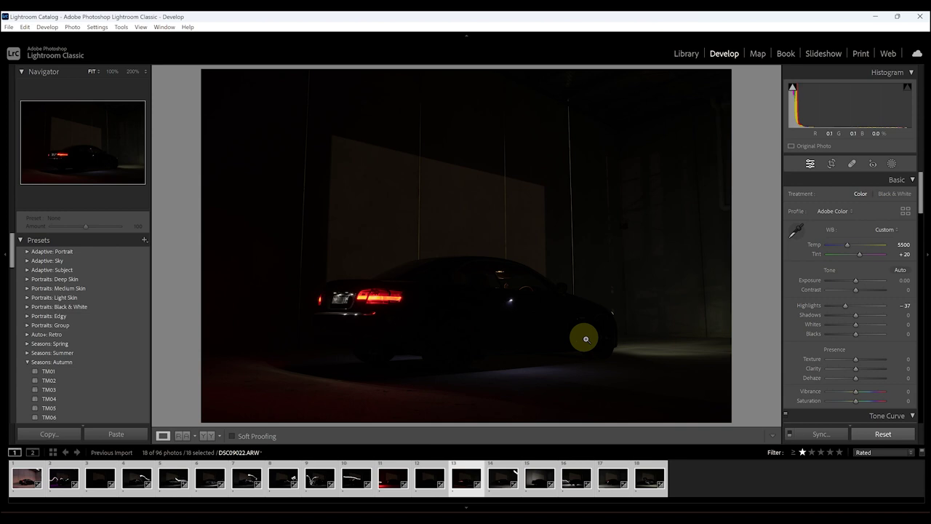
Open all 18 selected photos as layers of one document in Photoshop.
left_click(64, 478)
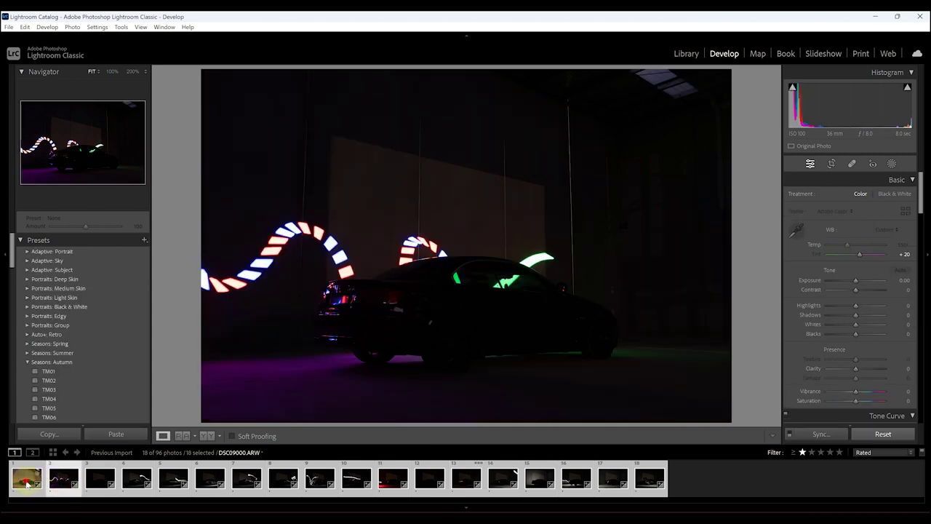
left_click(27, 482)
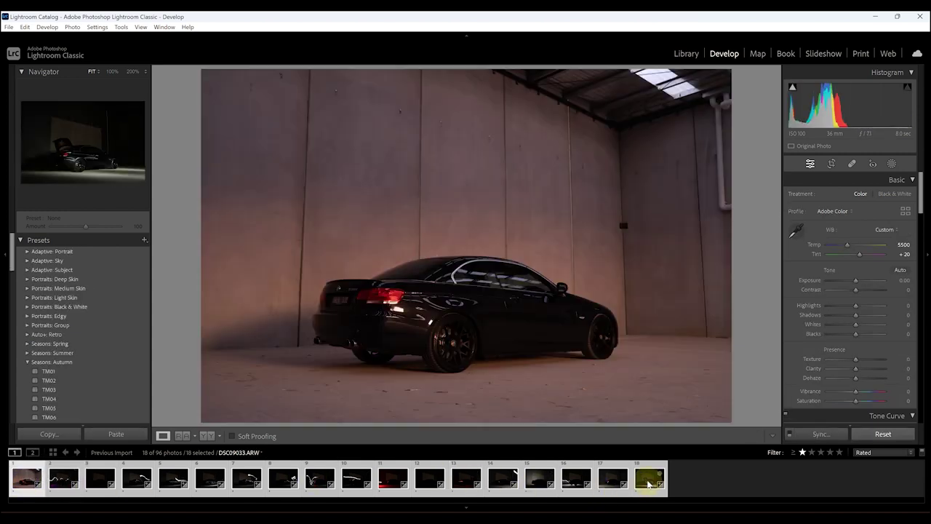
right_click(648, 483)
mouse_move(680, 253)
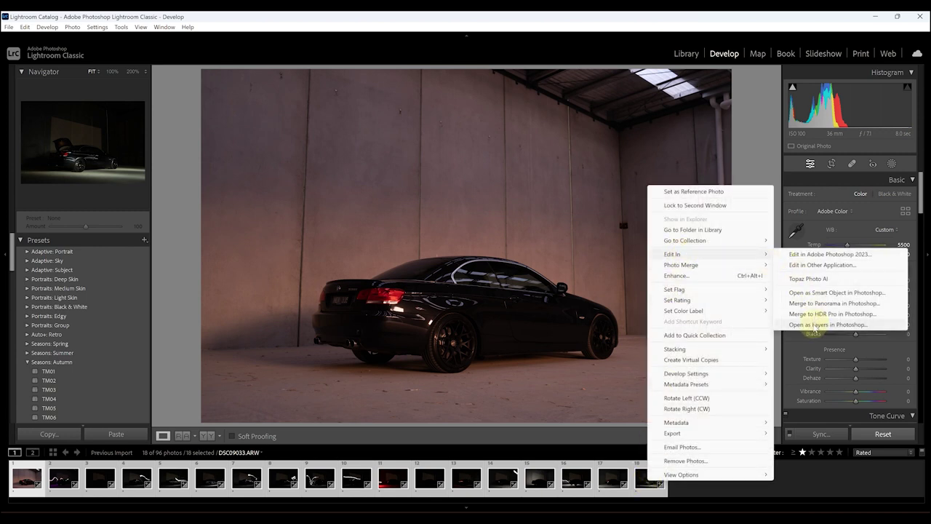
left_click(813, 324)
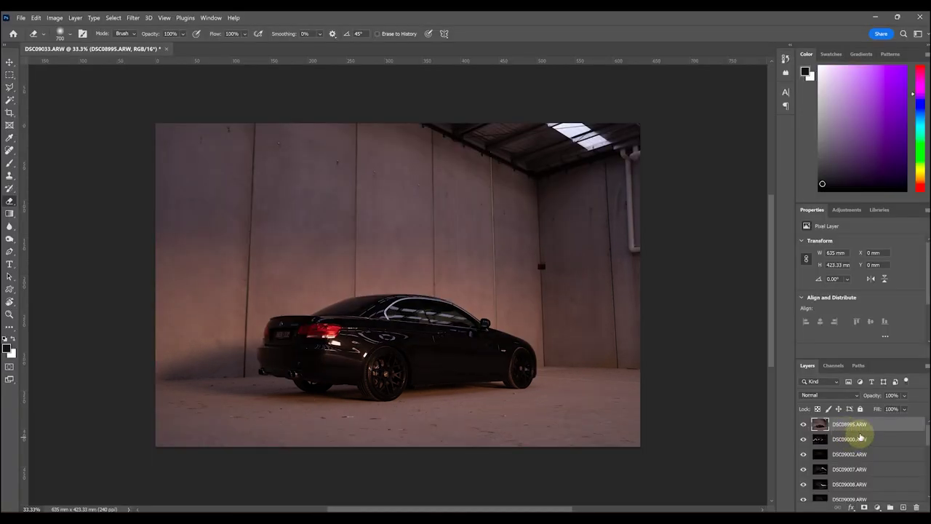
Select all the layers from DSC08995 to DSC09033 and auto-align them with the Auto projection.
left_click_drag(925, 435, 914, 490)
left_click(871, 496, "shift")
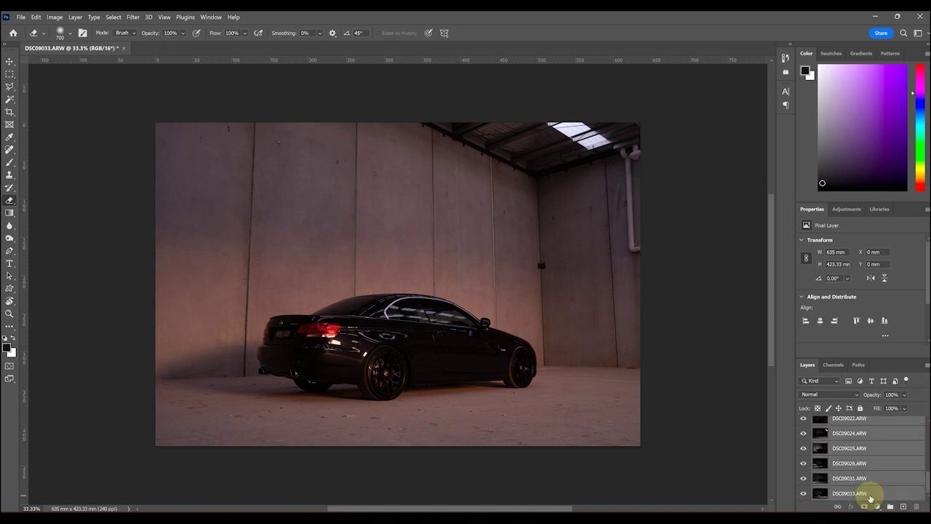
left_click(35, 18)
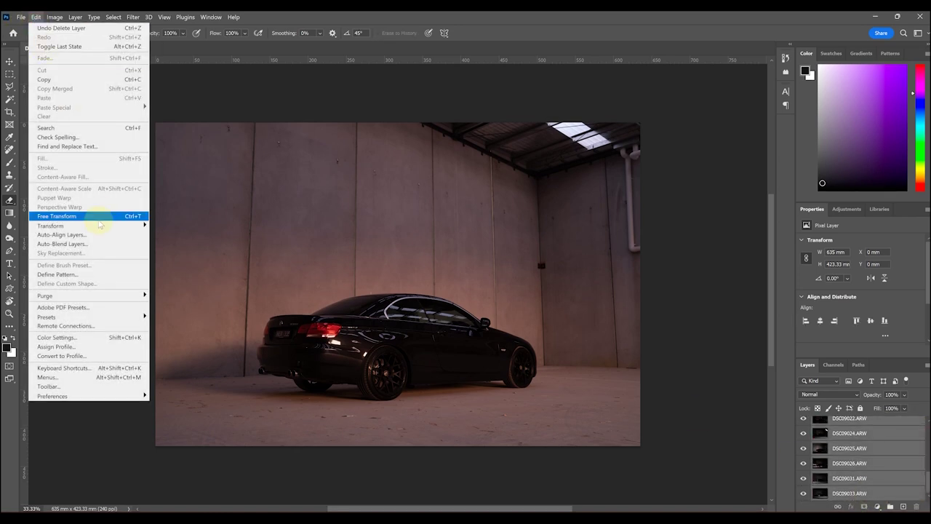
left_click(93, 235)
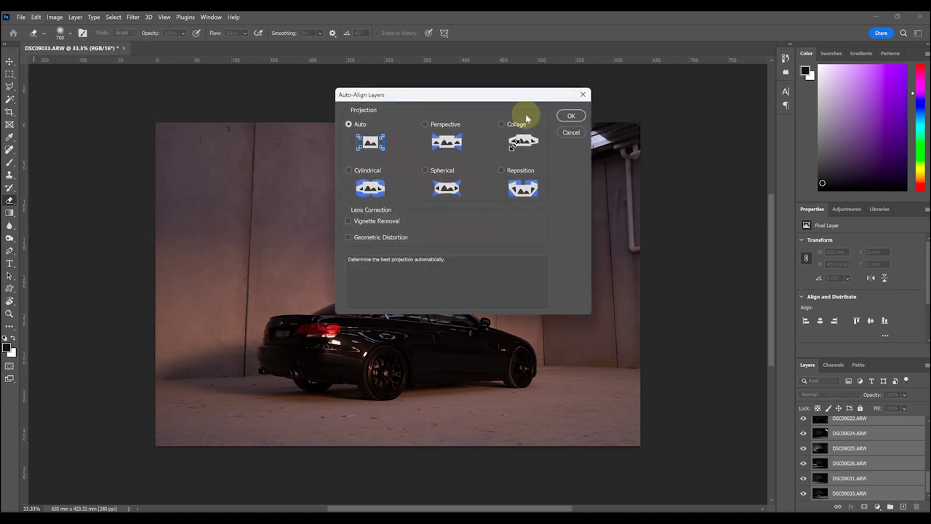
left_click(563, 115)
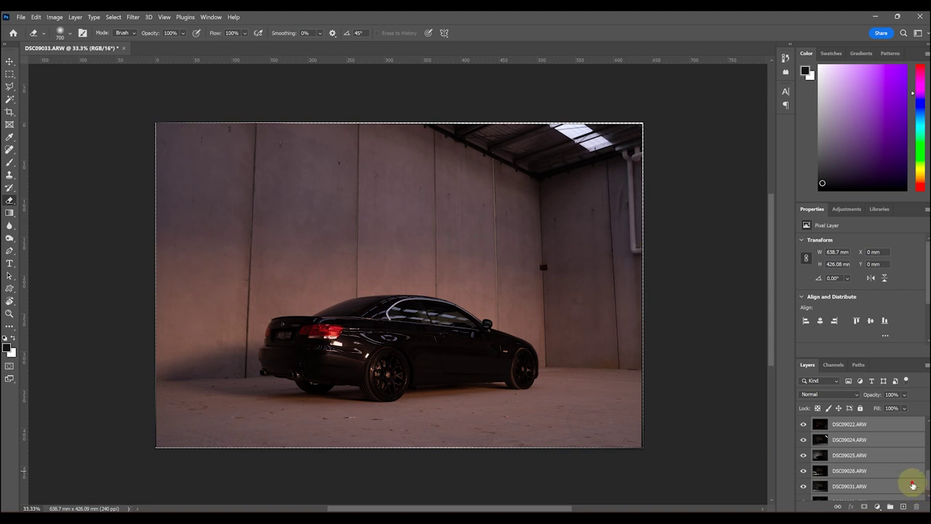
Rename the layer DSC08995.ARW as Bright Ambient and hide it.
scroll(913, 484, "up", 5)
left_click(855, 426)
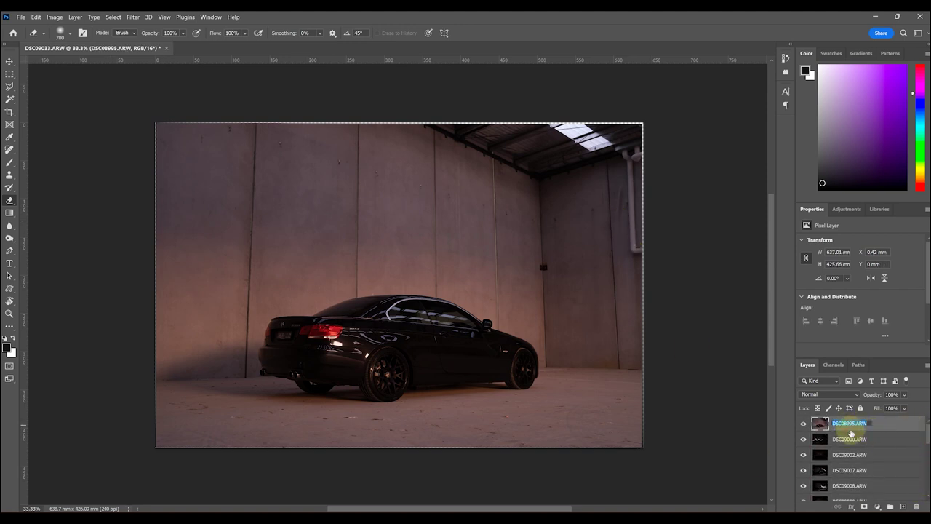
type("ight Ambient")
key("Return")
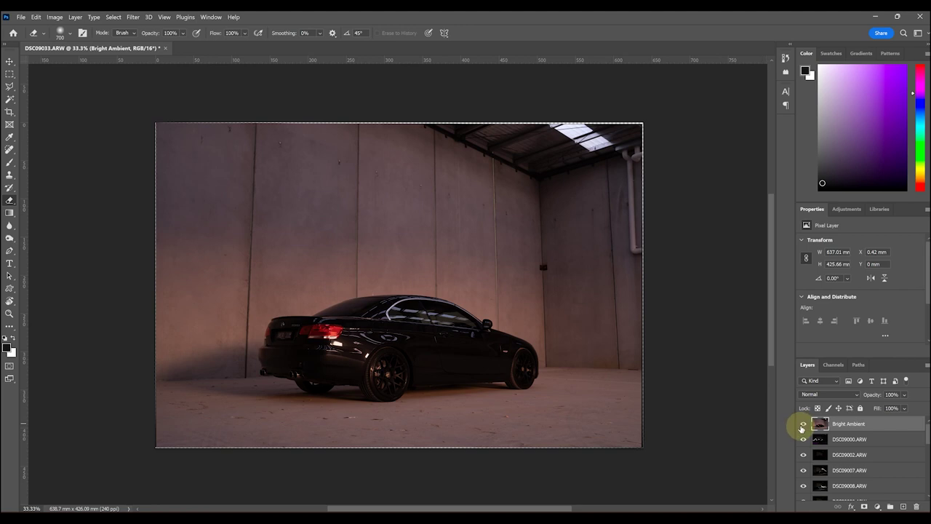
left_click(803, 424)
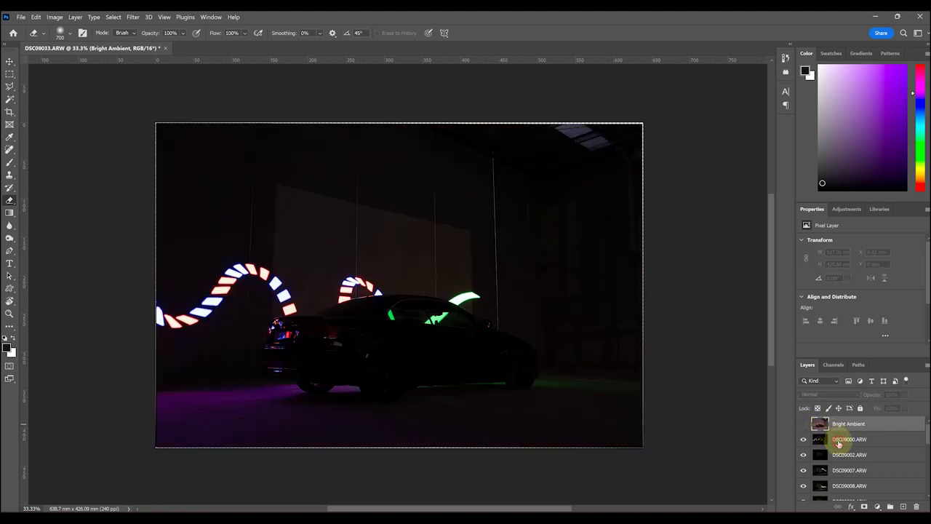
Rename the layer DSC09000.ARW as Styling and hide it.
left_click(838, 440)
type("Colo")
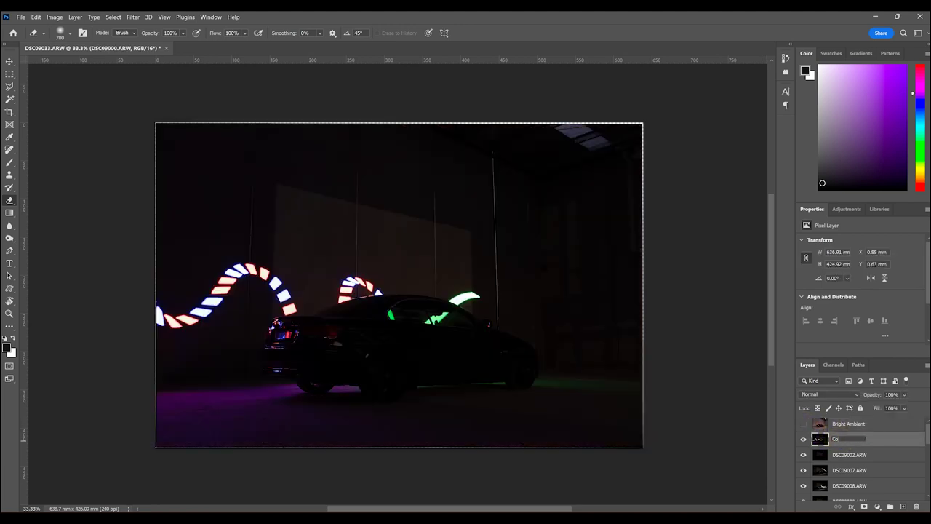
key("BackSpace")
key("BackSpace")
type("Stil")
key("Return")
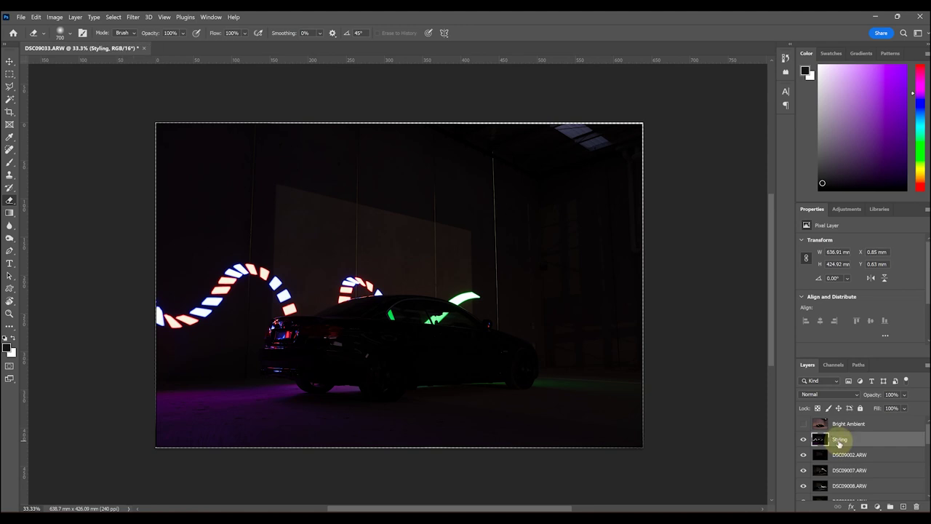
left_click(803, 439)
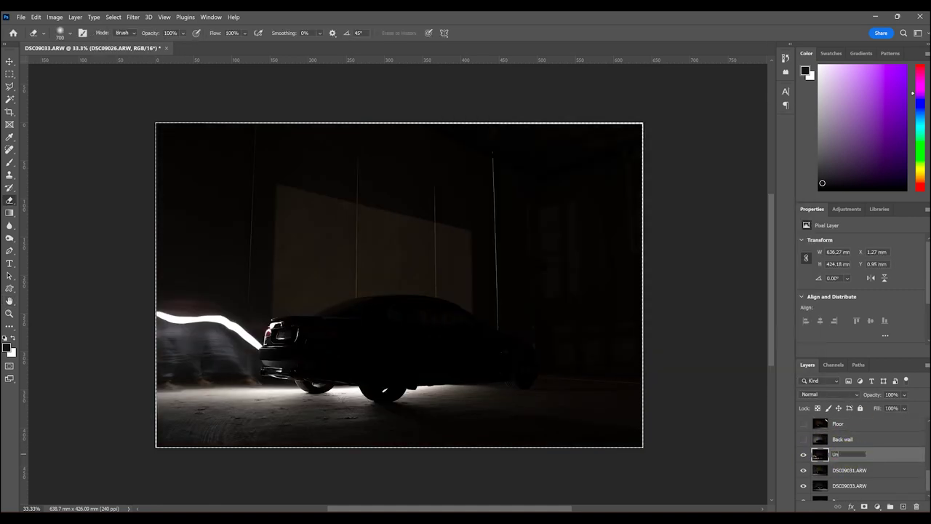
Finish renaming the layer DSC09026.ARW as Underglow and hide it.
type("glow")
left_click(853, 456)
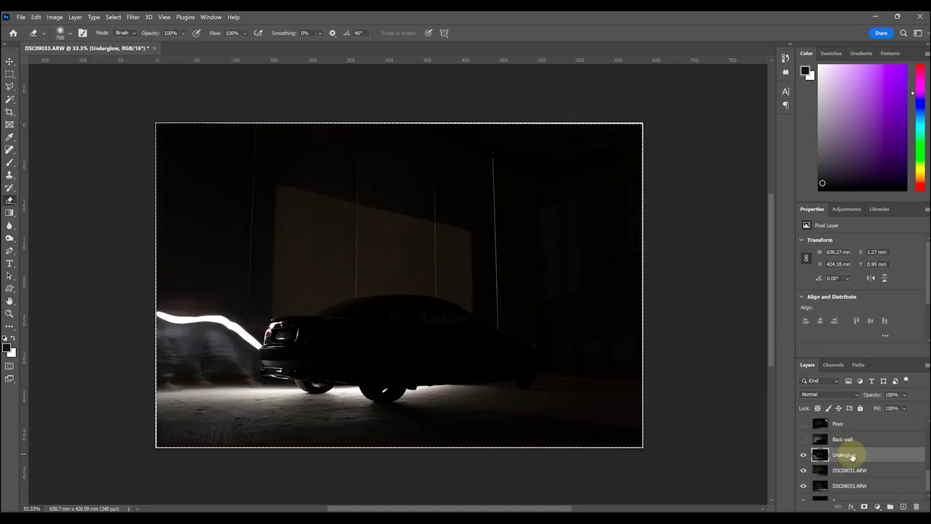
left_click(803, 454)
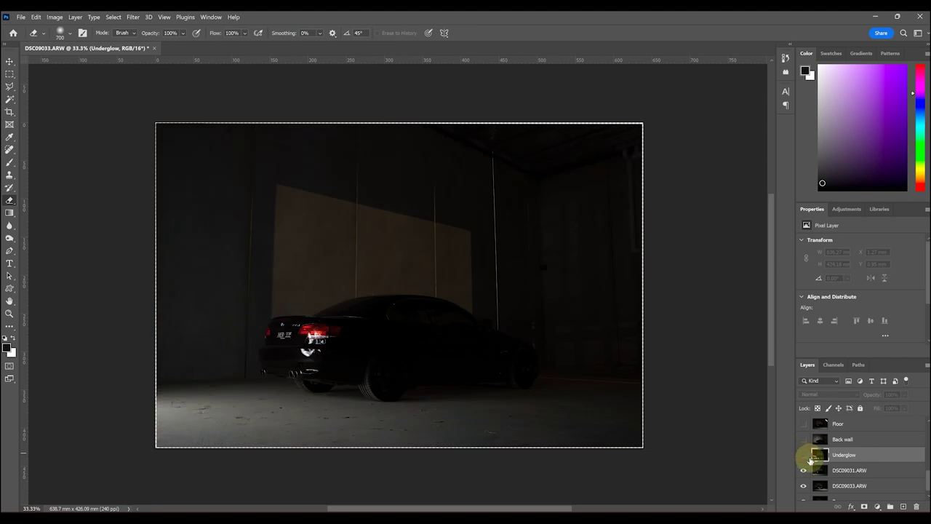
Rename the layer DSC09031.ARW as Under Rear Bar and hide it.
scroll(818, 458, "down", 1)
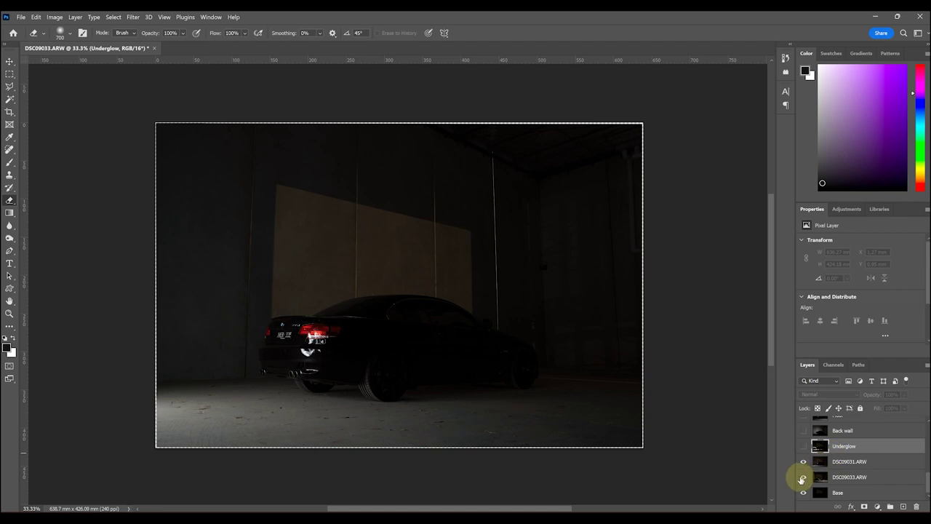
double_click(849, 461)
type("Under Rear Bar")
key("Return")
left_click(803, 462)
Rename the layer DSC09033.ARW as Wheels and hide it.
double_click(843, 476)
type("Wheels")
key("Return")
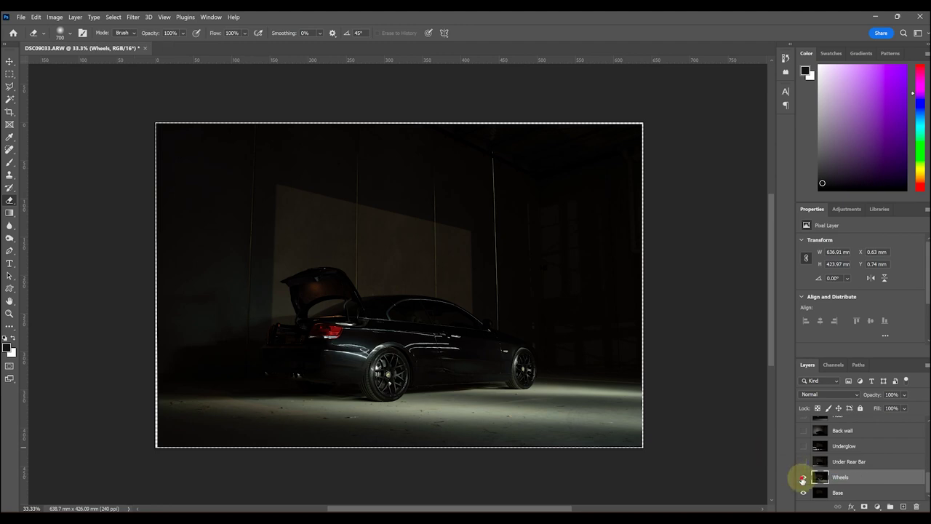
left_click(803, 477)
Show the Wheels layer, set its blend mode to Lighten, and compare the image with and without it.
scroll(822, 465, "up", 5)
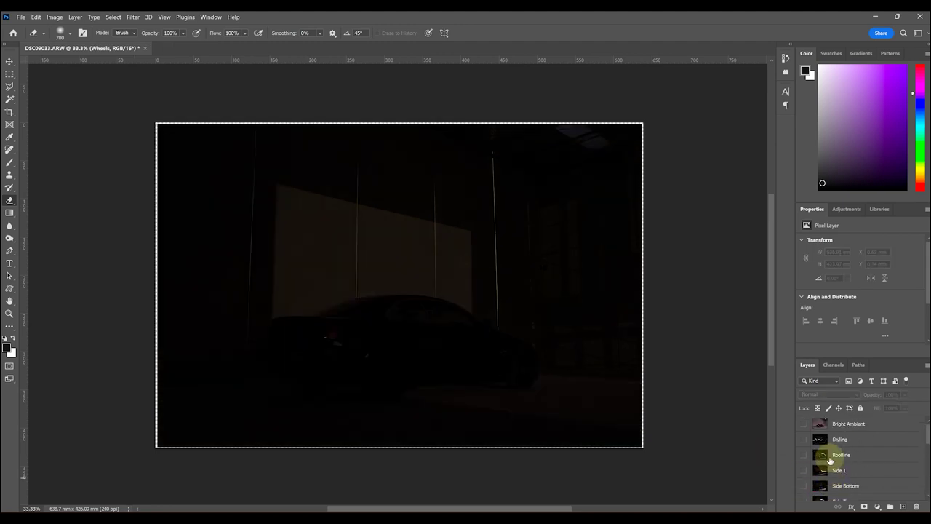
scroll(830, 460, "down", 5)
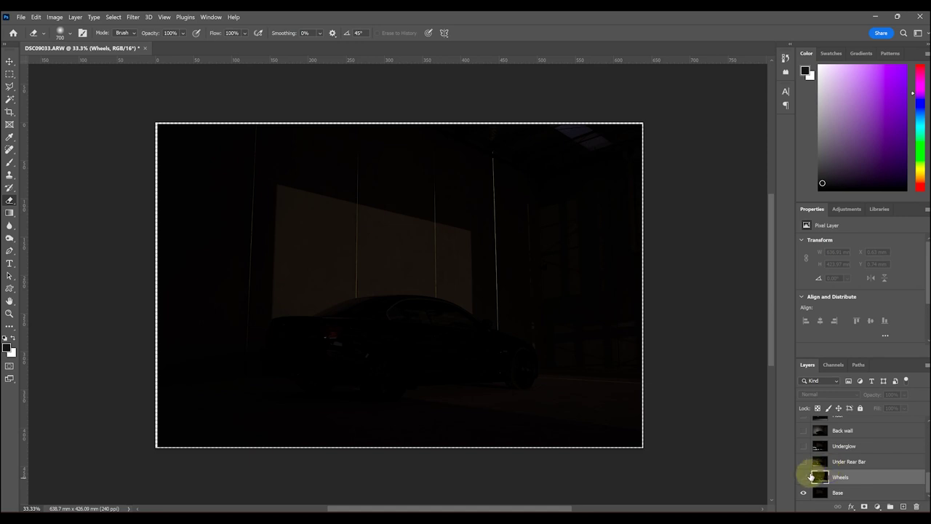
left_click(803, 477)
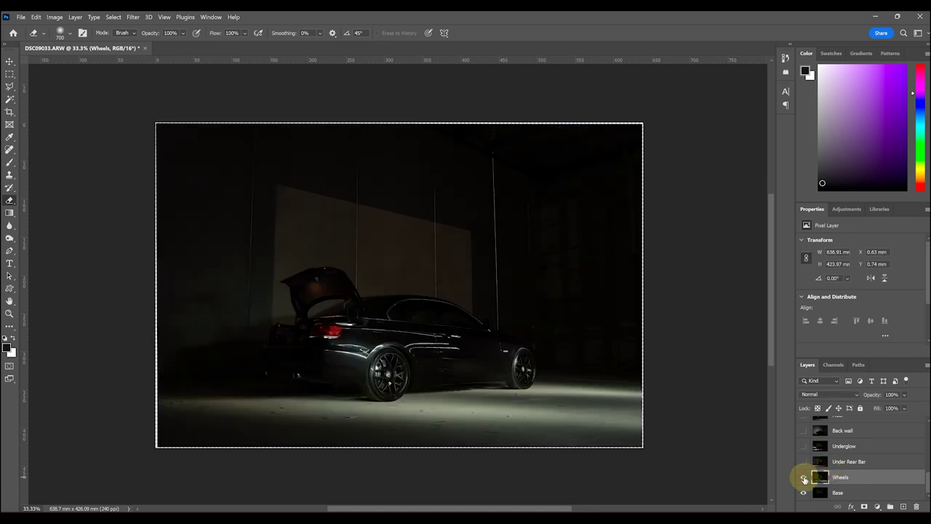
left_click(823, 395)
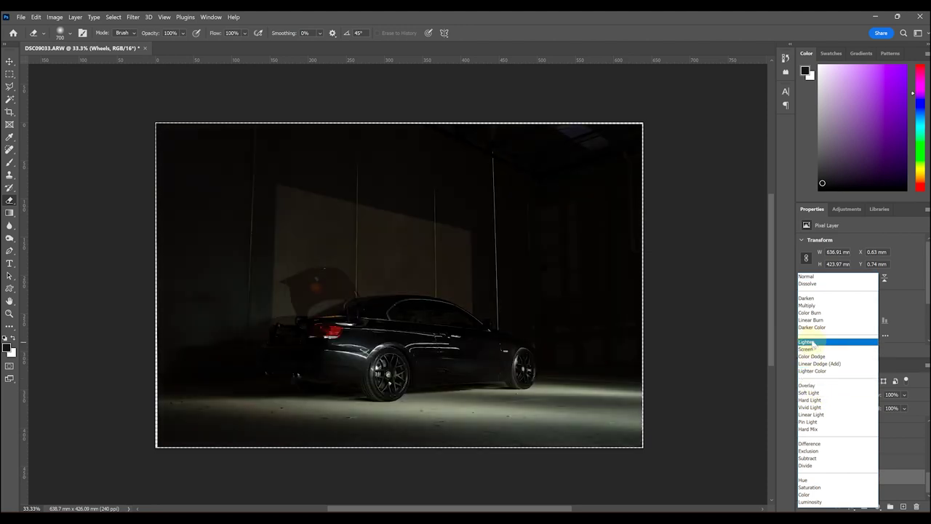
left_click(813, 343)
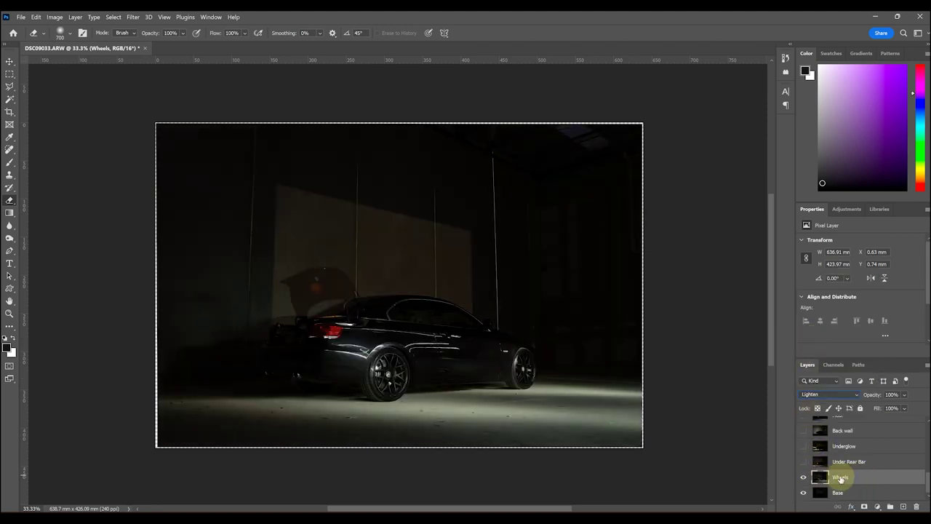
left_click(804, 477)
left_click(803, 477)
left_click(804, 477)
left_click(804, 477)
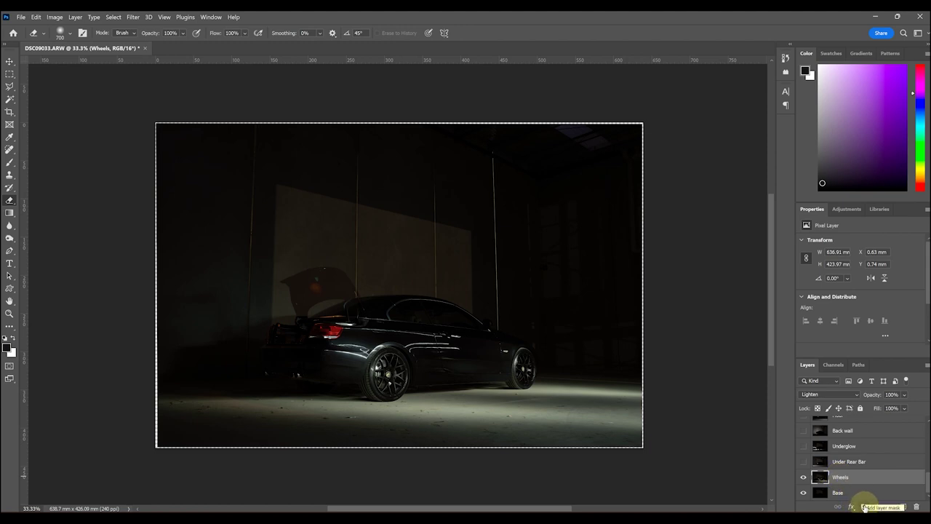
Add a white, fully revealing layer mask to the Wheels layer and check the soft 800 px brush at 0% hardness.
left_click(864, 506, "alt")
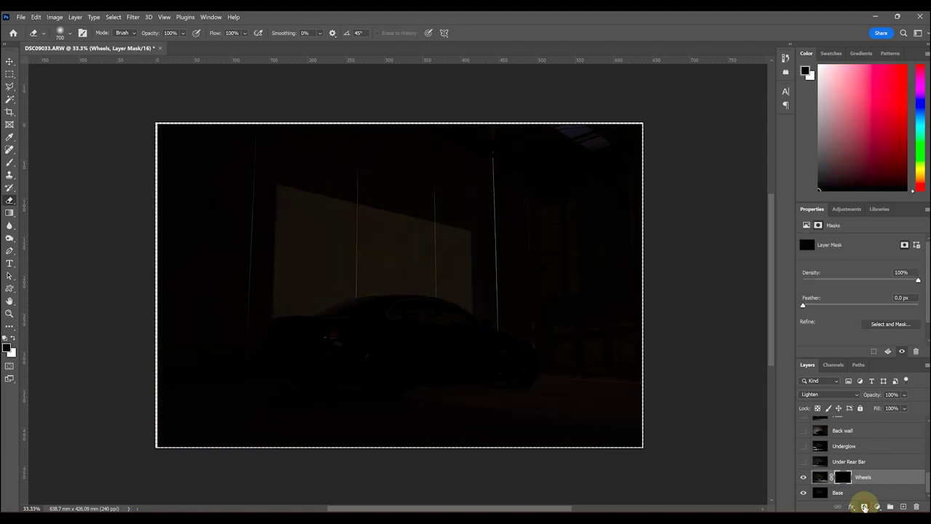
key("ctrl+z")
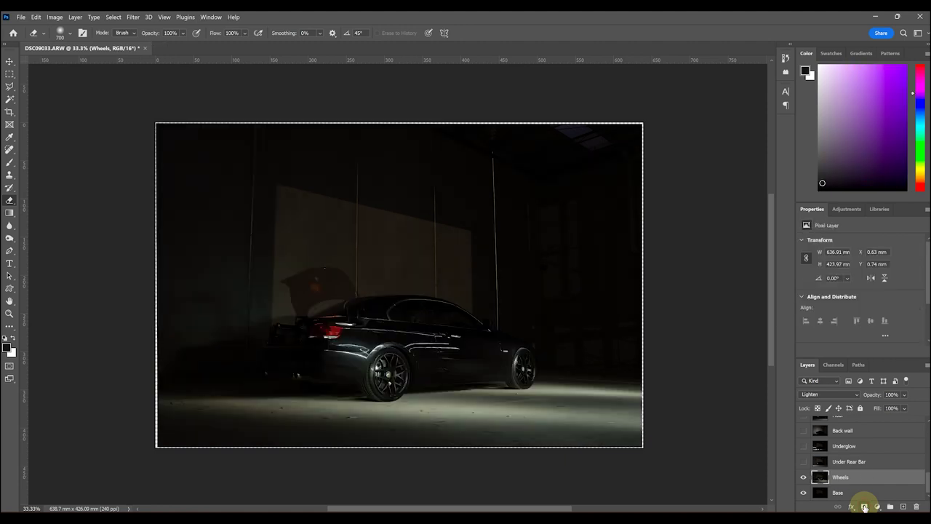
left_click(864, 506)
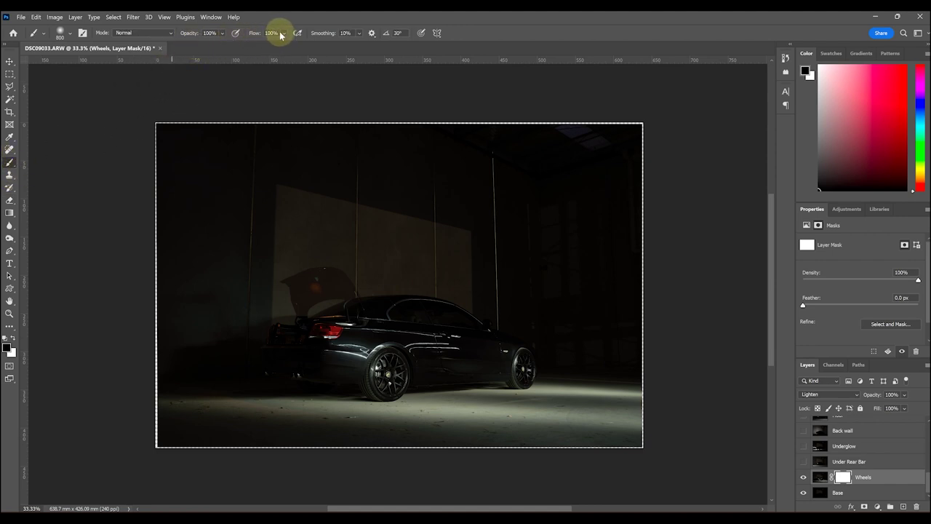
left_click(167, 34)
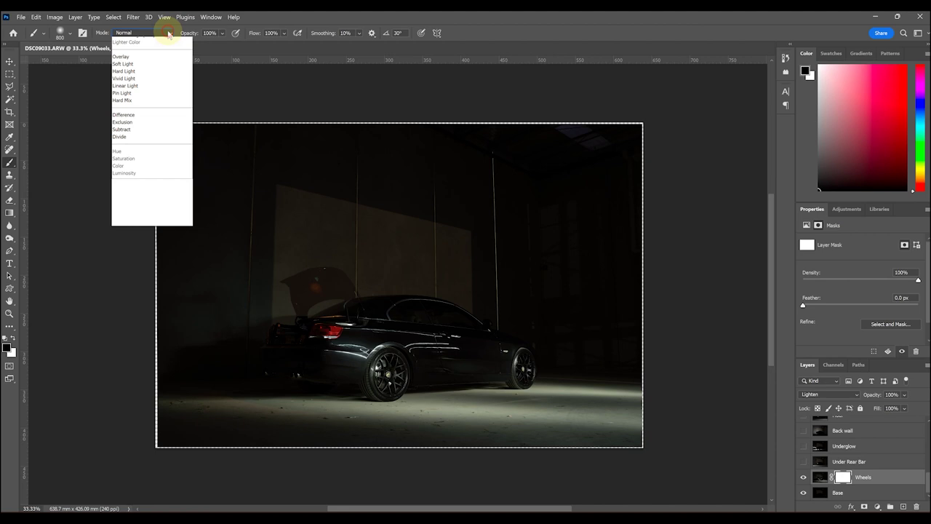
key("Escape")
left_click(58, 32)
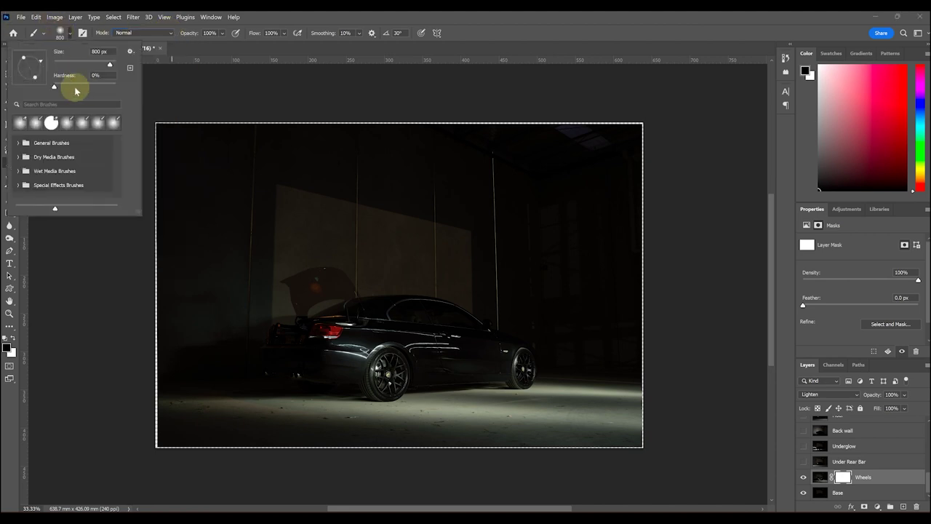
left_click(473, 15)
Paint black on the Wheels mask over the lit floor and bodywork, reducing the brush to 300 px close to the car.
mouse_move(485, 436)
left_mouse_down()
mouse_move(659, 442)
mouse_move(325, 453)
mouse_move(145, 420)
mouse_move(324, 394)
mouse_move(349, 330)
mouse_move(360, 325)
mouse_move(355, 340)
mouse_move(360, 329)
mouse_move(401, 313)
mouse_move(421, 312)
mouse_move(441, 329)
mouse_move(580, 301)
mouse_move(636, 373)
mouse_move(639, 428)
mouse_move(599, 397)
mouse_move(555, 437)
mouse_move(456, 438)
mouse_move(419, 451)
mouse_move(586, 394)
left_mouse_up()
key("[")
key("[")
key("[")
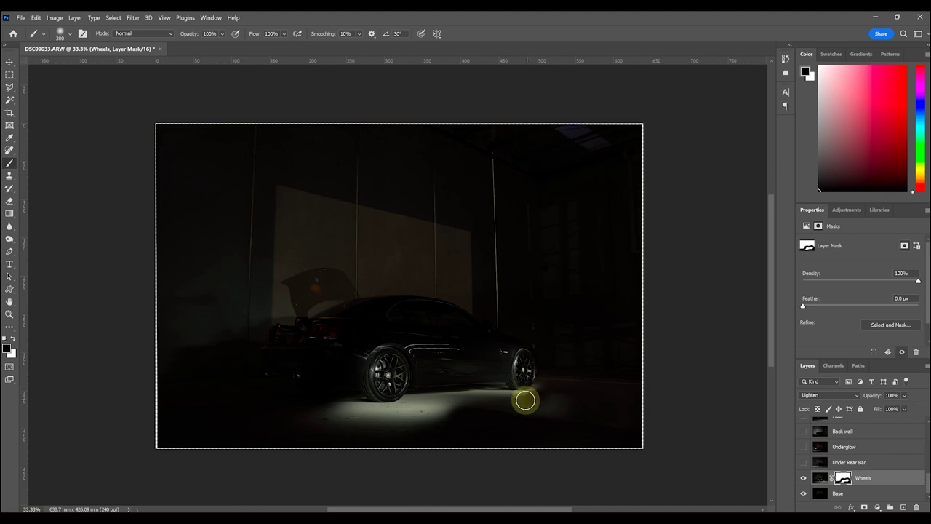
mouse_move(471, 395)
left_mouse_down()
mouse_move(323, 412)
mouse_move(450, 432)
mouse_move(411, 423)
mouse_move(506, 416)
mouse_move(406, 413)
mouse_move(318, 429)
mouse_move(242, 407)
mouse_move(276, 402)
mouse_move(237, 340)
mouse_move(342, 289)
mouse_move(291, 268)
mouse_move(384, 280)
mouse_move(374, 294)
mouse_move(249, 260)
mouse_move(407, 241)
mouse_move(332, 211)
left_mouse_up()
Enlarge the brush and mask out the walls, background and remaining floor light on the Wheels layer.
key("]")
key("]")
key("]")
key("]")
key("]")
mouse_move(161, 166)
left_mouse_down()
mouse_move(764, 177)
mouse_move(516, 163)
mouse_move(180, 179)
mouse_move(734, 202)
mouse_move(730, 259)
mouse_move(202, 276)
mouse_move(662, 301)
mouse_move(311, 297)
mouse_move(167, 315)
mouse_move(196, 424)
mouse_move(472, 451)
mouse_move(493, 434)
left_mouse_up()
Mask out the bodywork and floor glow close around the rear wheel with a 175 px brush.
key("bracketleft")
key("bracketleft")
key("bracketleft")
key("bracketleft")
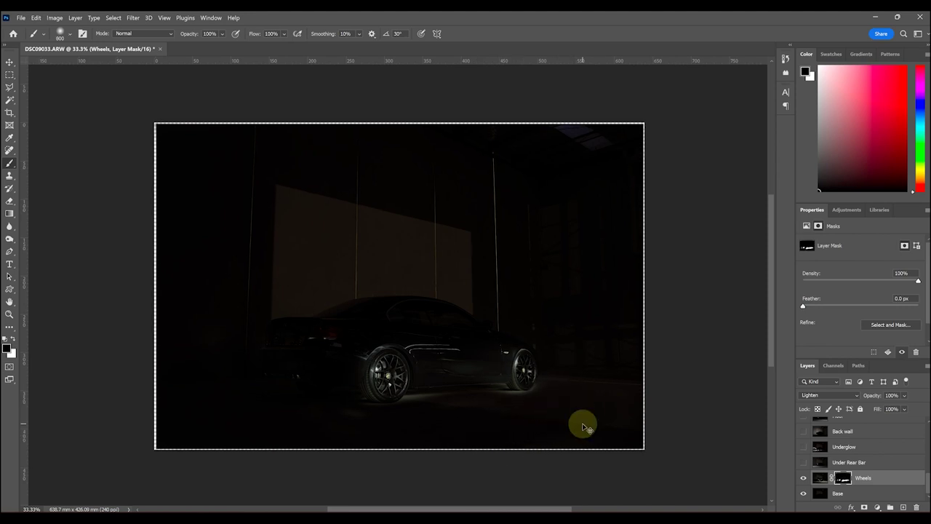
key("ctrl+plus")
key("ctrl+plus")
left_click_drag(525, 416, 637, 180)
key("bracketleft")
key("bracketleft")
key("bracketleft")
key("bracketleft")
key("bracketleft")
key("bracketleft")
key("bracketleft")
key("bracketleft")
mouse_move(389, 267)
left_mouse_down()
mouse_move(457, 218)
mouse_move(554, 232)
mouse_move(639, 229)
mouse_move(585, 351)
mouse_move(547, 380)
mouse_move(390, 393)
mouse_move(548, 381)
left_mouse_up()
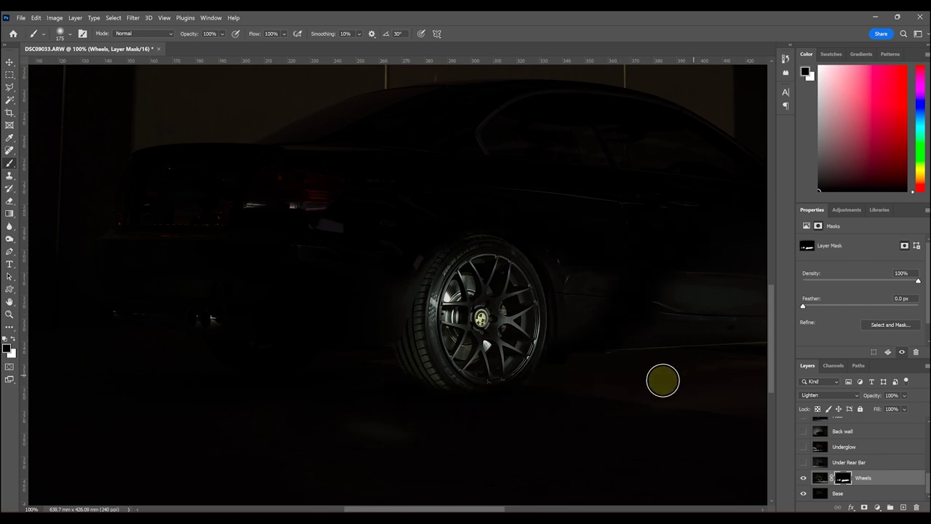
Mask out the side bodywork leading up to the front wheel with the 175 px brush.
left_click_drag(645, 339, 476, 291)
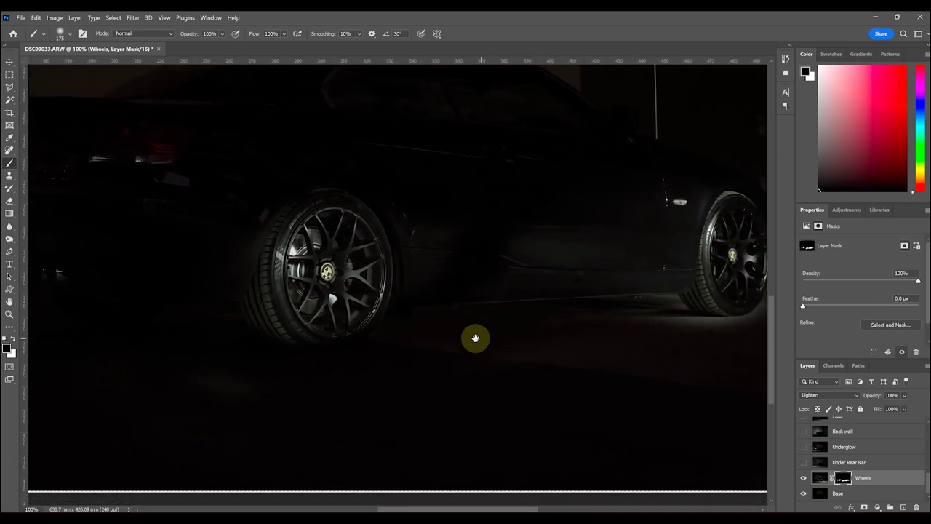
left_click_drag(640, 247, 528, 227)
key("ctrl+plus")
mouse_move(667, 197)
left_mouse_down()
mouse_move(431, 224)
mouse_move(493, 240)
left_mouse_up()
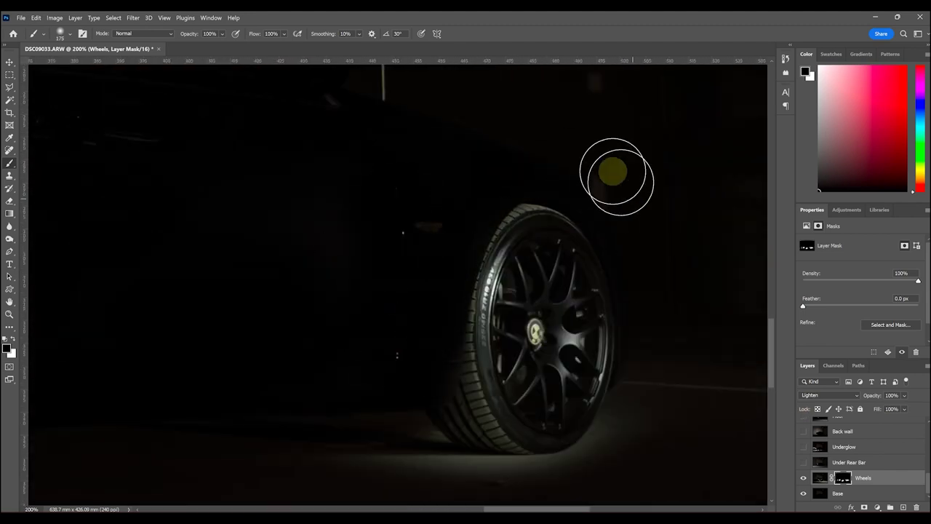
Harden the brush, reduce it to 90 px and mask out the remaining light tightly around the tyres.
left_click(76, 34)
left_click_drag(99, 86, 136, 85)
left_click(346, 18)
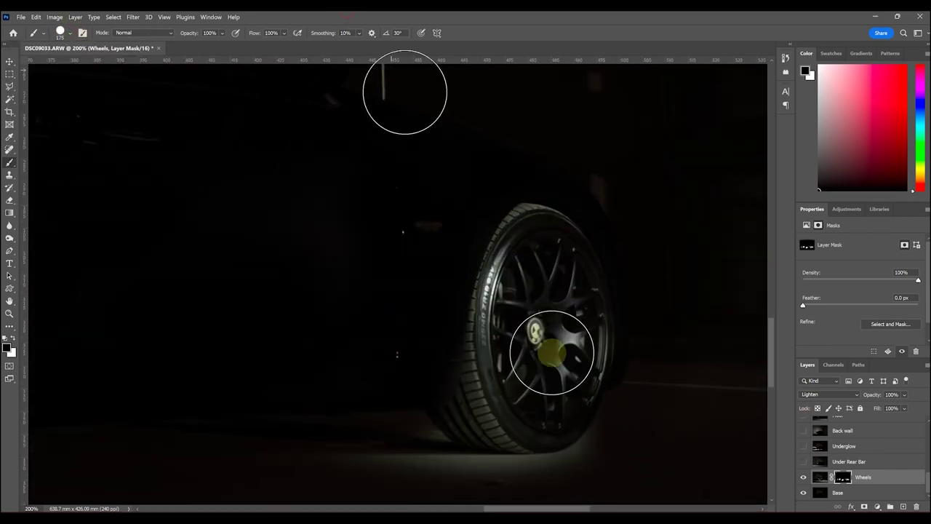
key("bracketleft")
key("bracketleft")
key("bracketleft")
key("bracketleft")
key("bracketleft")
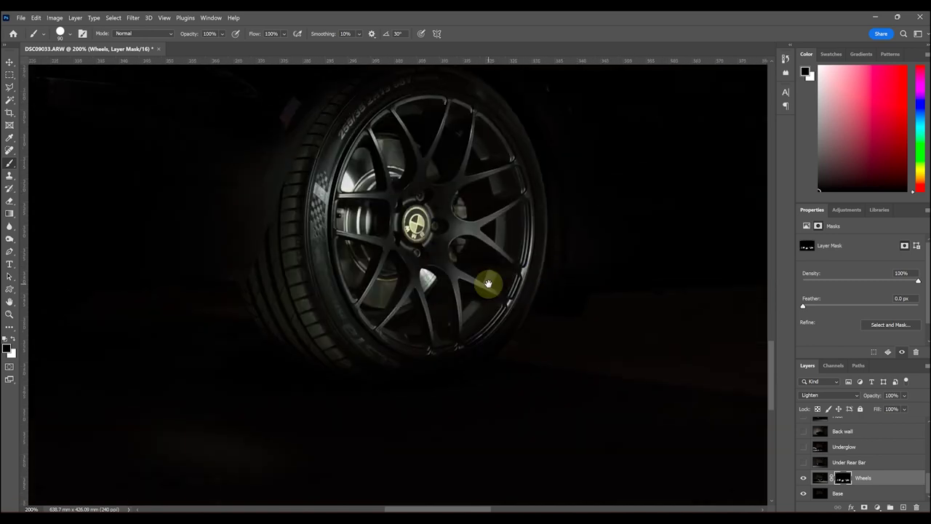
left_click_drag(488, 282, 453, 374)
left_click_drag(369, 162, 296, 96)
Set the brush to 11% flow, 0% hardness and 150 px, and softly tone down the rear wheel on the mask.
left_click(283, 34)
left_click_drag(274, 45, 269, 48)
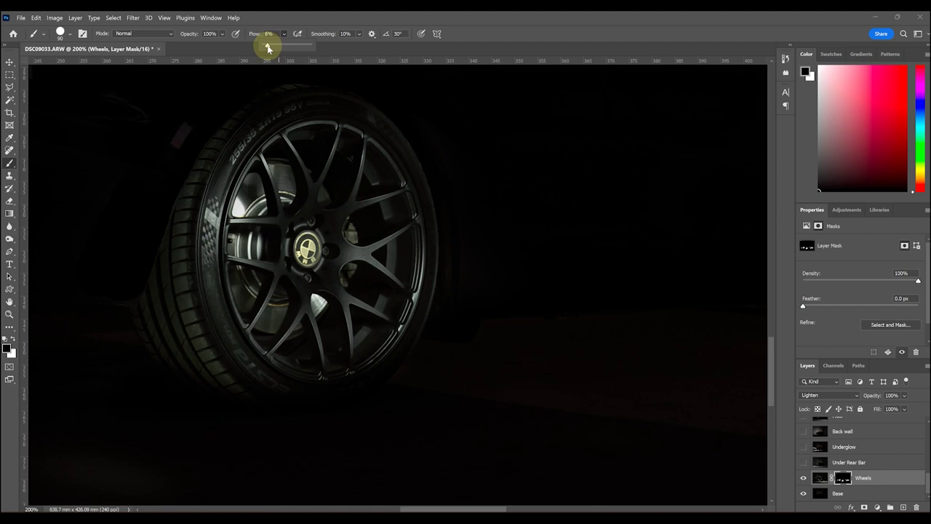
left_click(273, 21)
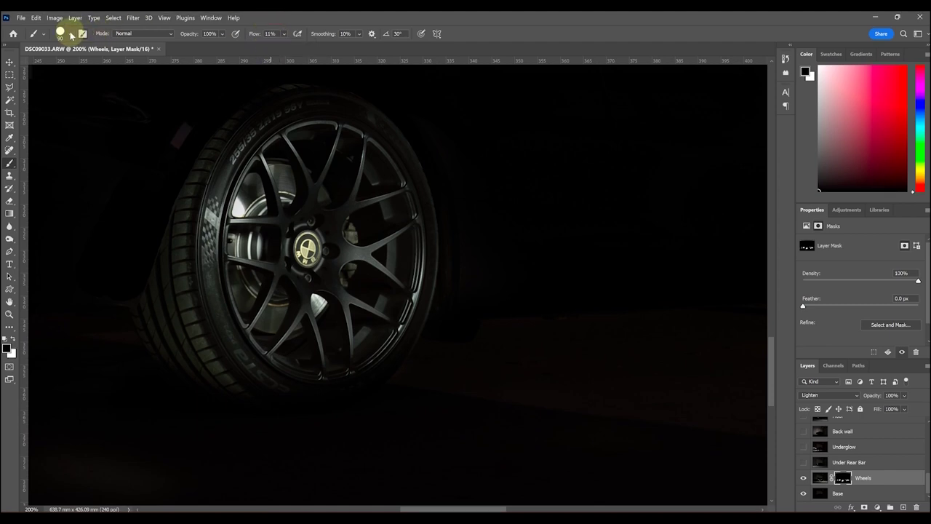
left_click(71, 34)
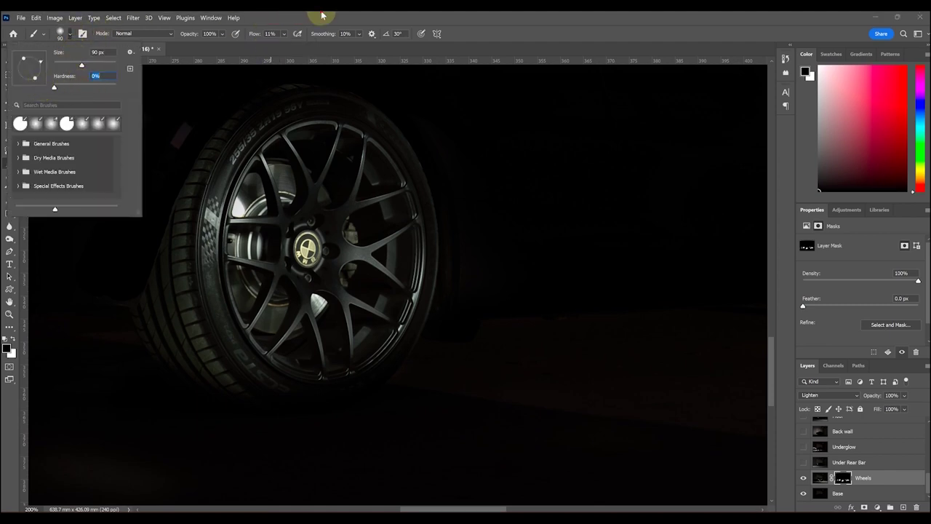
key("Return")
key("bracketright")
key("bracketright")
key("bracketright")
mouse_move(227, 195)
left_mouse_down()
mouse_move(194, 294)
mouse_move(244, 200)
left_mouse_up()
mouse_move(290, 283)
left_mouse_down()
mouse_move(301, 291)
mouse_move(254, 114)
mouse_move(342, 149)
left_mouse_up()
mouse_move(426, 250)
left_mouse_down()
mouse_move(401, 322)
mouse_move(371, 365)
left_mouse_up()
Softly tone down the front wheel on the Wheels mask with the 150 px low-flow brush.
left_click_drag(617, 275, 76, 319)
mouse_move(521, 211)
left_mouse_down()
mouse_move(514, 240)
mouse_move(530, 200)
mouse_move(516, 266)
mouse_move(592, 132)
mouse_move(539, 201)
mouse_move(514, 328)
mouse_move(563, 362)
mouse_move(644, 273)
mouse_move(623, 265)
mouse_move(600, 304)
left_mouse_up()
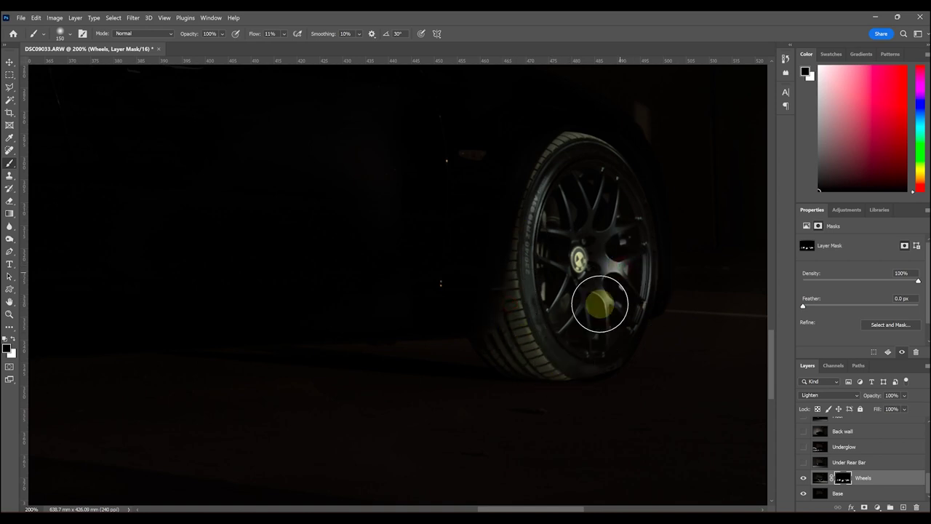
scroll(447, 280, "down", 3)
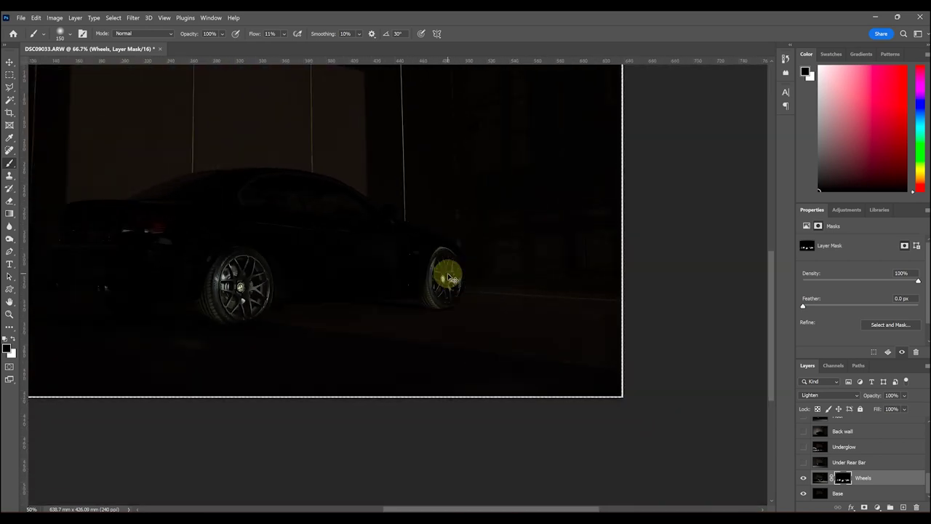
scroll(449, 278, "down", 2)
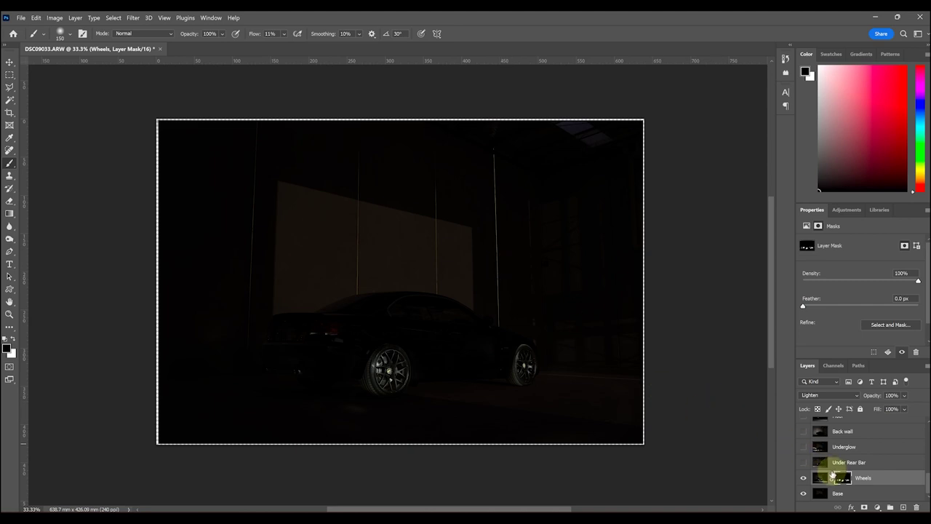
Briefly preview the Under Rear Bar layer, and move the Actual Lights layer directly above Wheels.
left_click(804, 462)
left_click(804, 462)
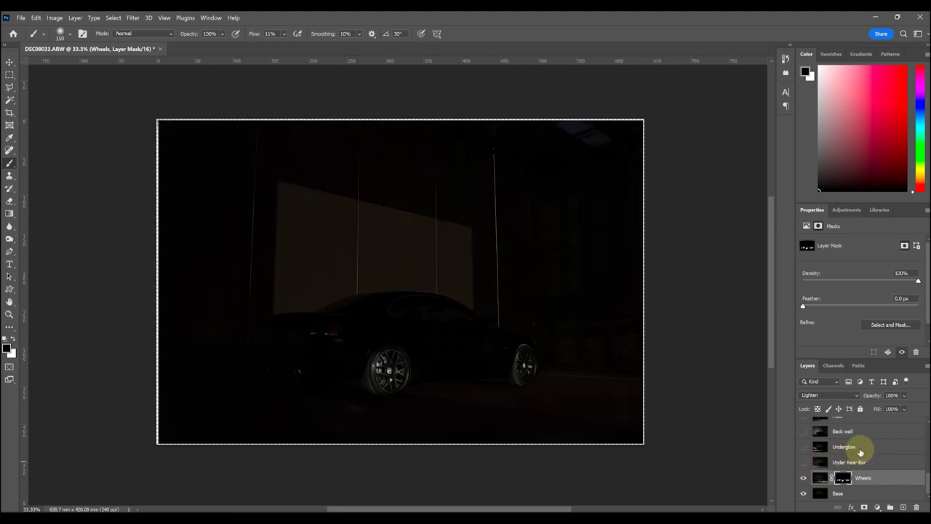
scroll(861, 452, "up", 1)
scroll(860, 456, "up", 1)
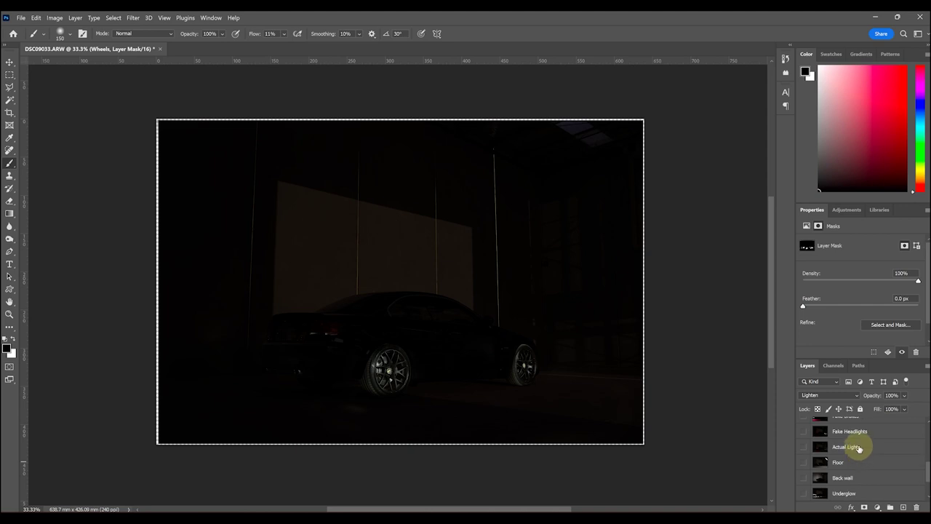
left_click(855, 447)
scroll(859, 449, "down", 1)
left_click_drag(875, 434, 868, 467)
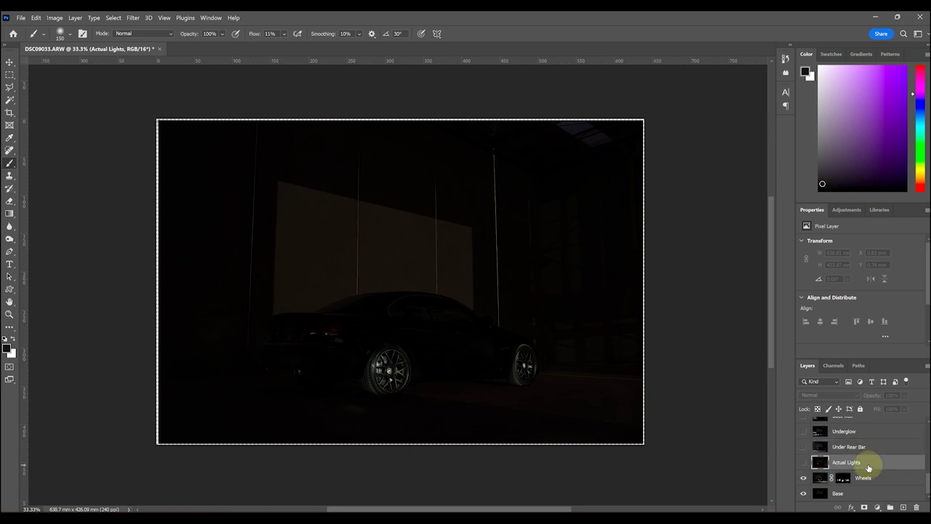
Show the Actual Lights layer, set its blend mode to Lighten and add a white layer mask.
left_click(804, 463)
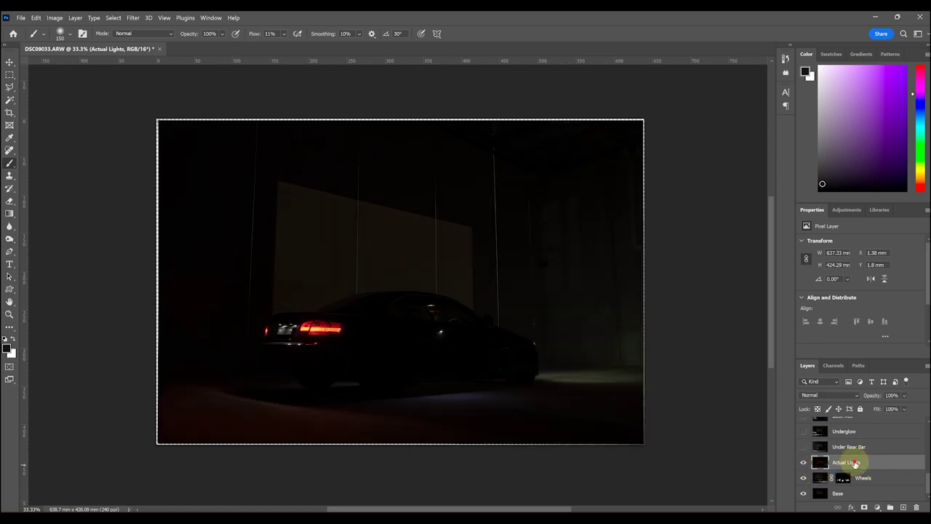
left_click(834, 398)
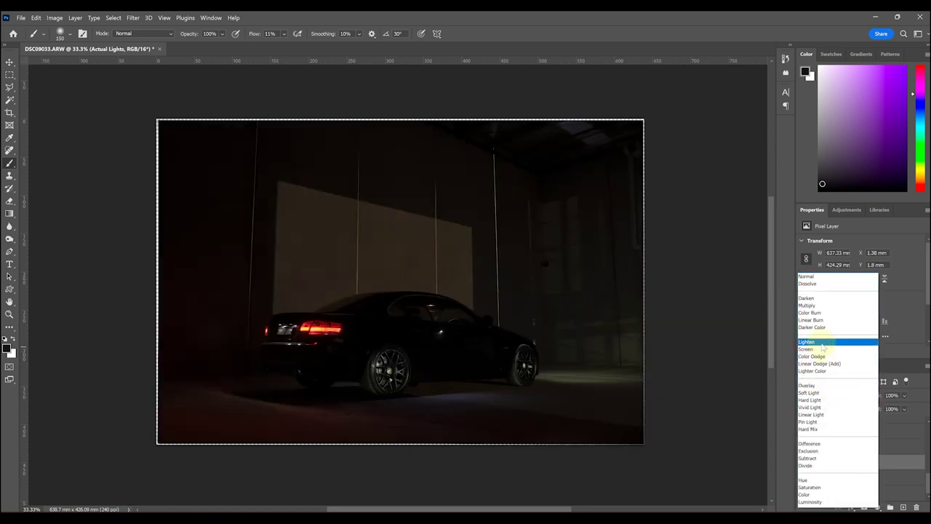
left_click(822, 343)
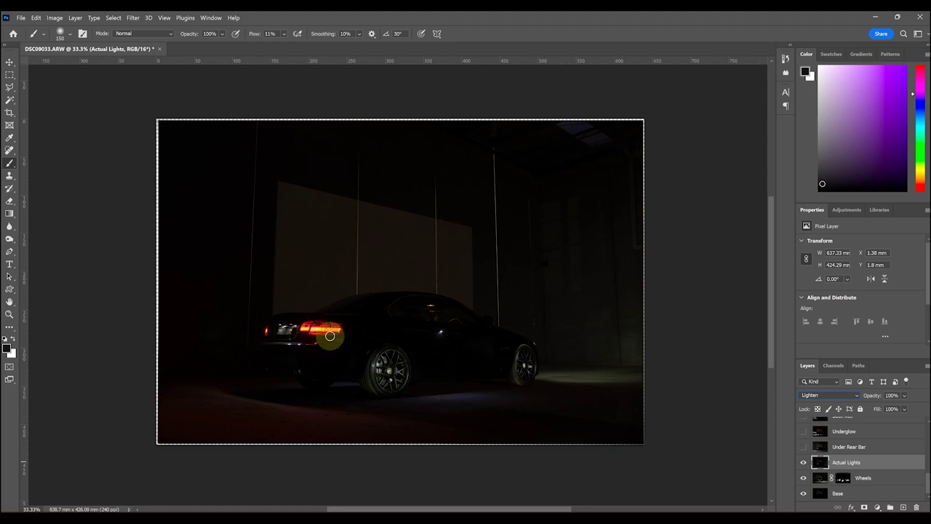
left_click(863, 507)
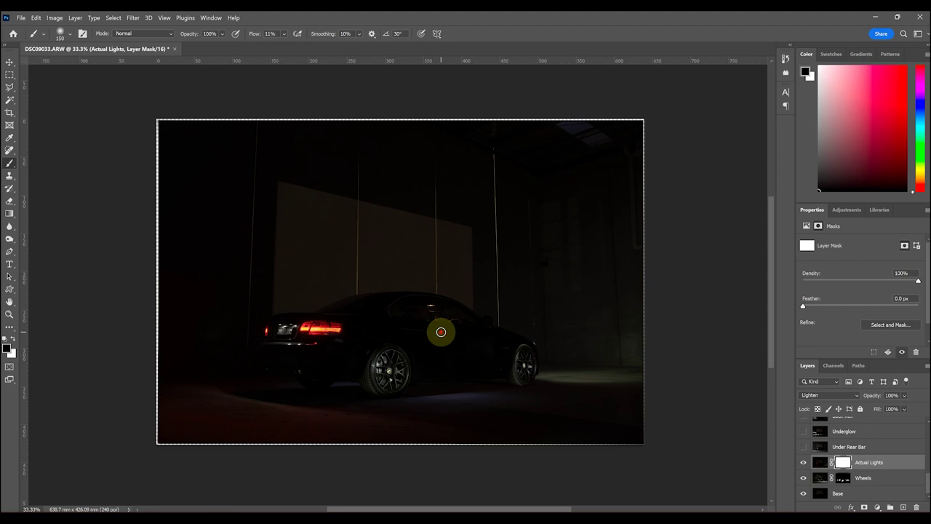
Mask out the red floor glow and the wall light on Actual Lights with a 700 px brush at 100% flow.
key("shift+0")
key("]")
key("]")
key("]")
key("]")
key("]")
key("]")
key("]")
key("]")
key("]")
key("]")
key("]")
key("]")
mouse_move(301, 438)
left_mouse_down()
mouse_move(472, 444)
mouse_move(278, 382)
mouse_move(563, 375)
mouse_move(719, 390)
left_mouse_up()
key("ctrl+z")
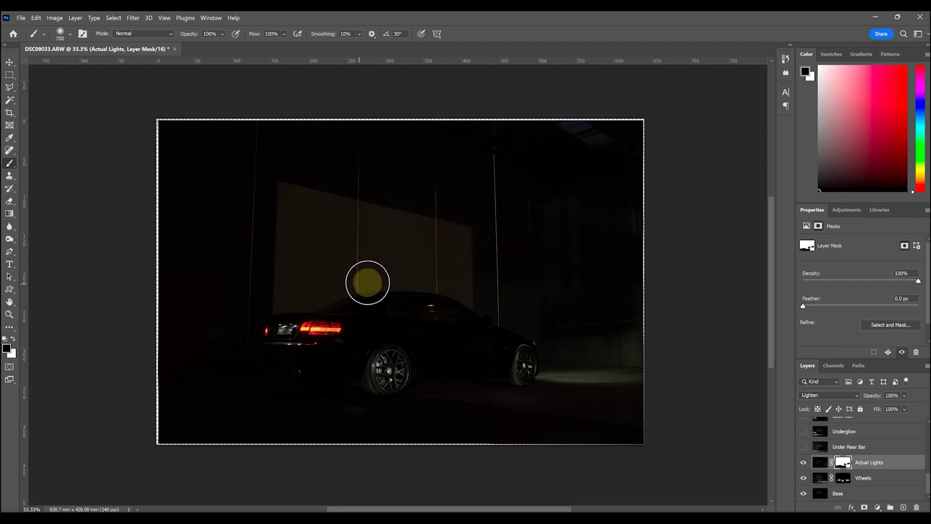
mouse_move(271, 285)
left_mouse_down()
mouse_move(378, 339)
mouse_move(605, 335)
mouse_move(235, 183)
mouse_move(197, 283)
left_mouse_up()
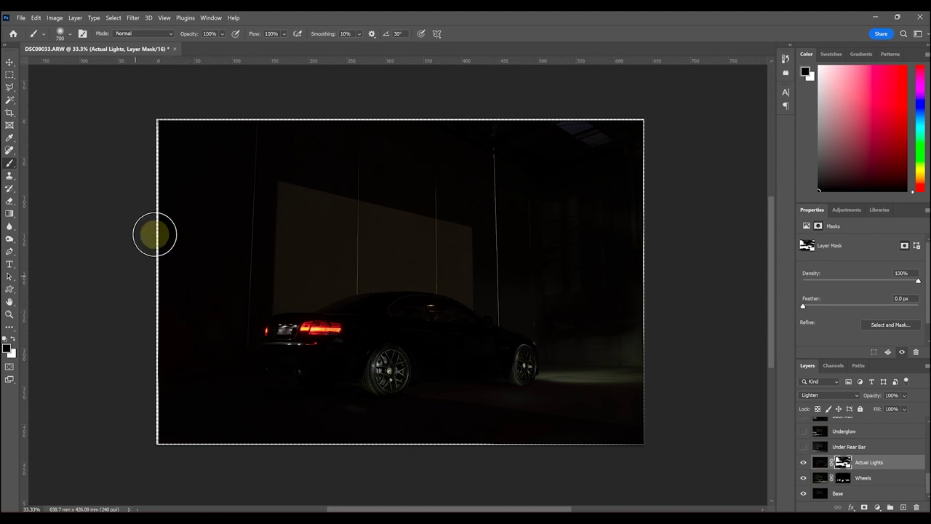
Tone down the bumper and number plate highlights on the Actual Lights mask with a 100 px brush at 19% flow.
key("ctrl+plus")
scroll(187, 311, "up", 5)
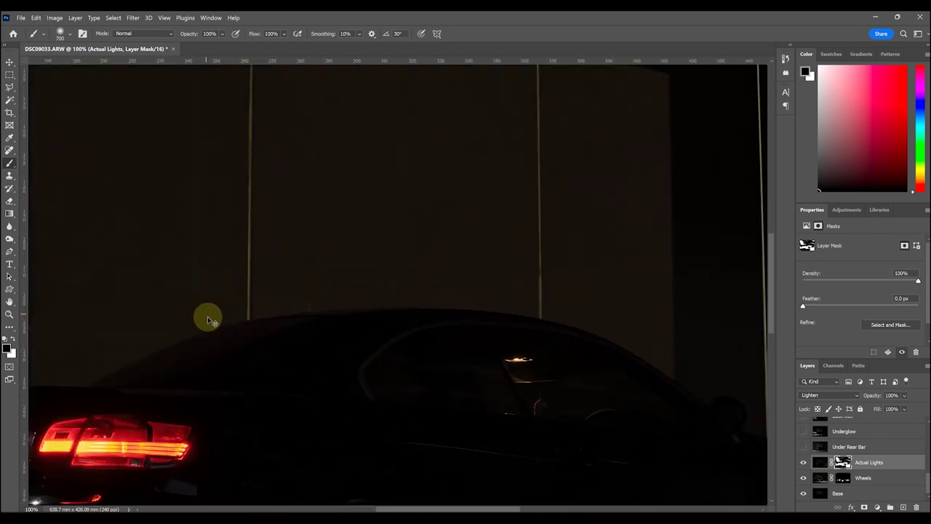
mouse_move(226, 312)
left_mouse_down()
mouse_move(415, 200)
mouse_move(618, 128)
mouse_move(623, 94)
left_mouse_up()
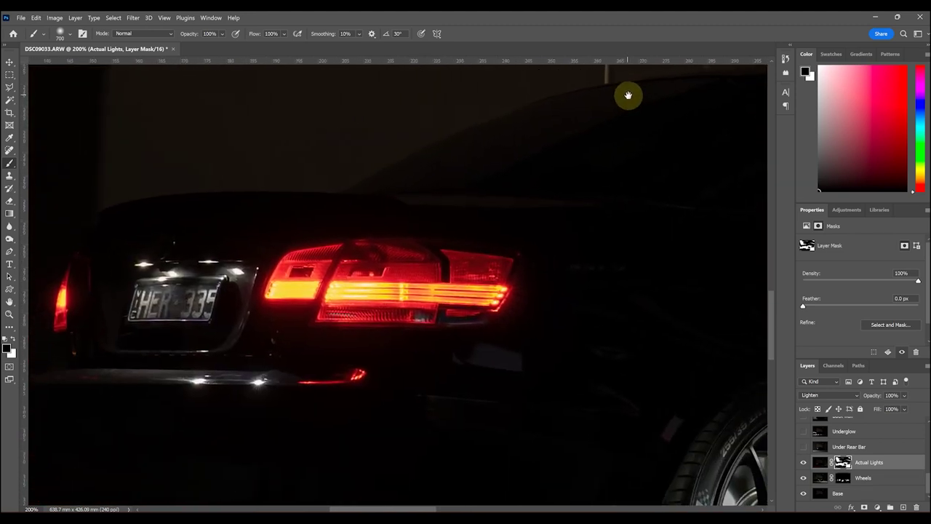
left_click_drag(254, 256, 401, 191)
key("[")
key("[")
key("[")
key("[")
key("[")
key("[")
key("[")
key("[")
key("[")
key("[")
key("[")
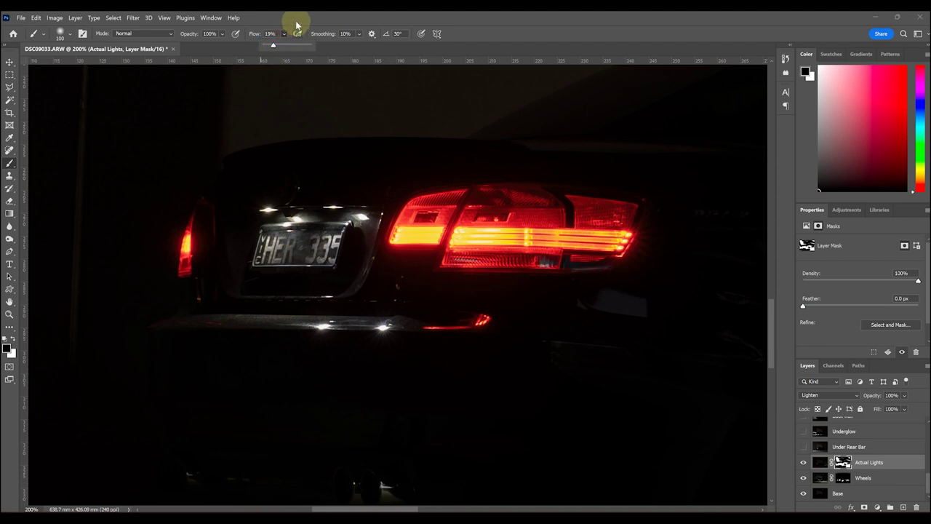
left_click(374, 317)
mouse_move(374, 326)
left_mouse_down()
mouse_move(312, 327)
mouse_move(394, 326)
mouse_move(310, 327)
mouse_move(368, 326)
left_mouse_up()
left_click(360, 216)
mouse_move(359, 215)
left_mouse_down()
mouse_move(242, 213)
mouse_move(326, 213)
mouse_move(279, 216)
mouse_move(336, 227)
left_mouse_up()
left_click_drag(324, 273, 264, 284)
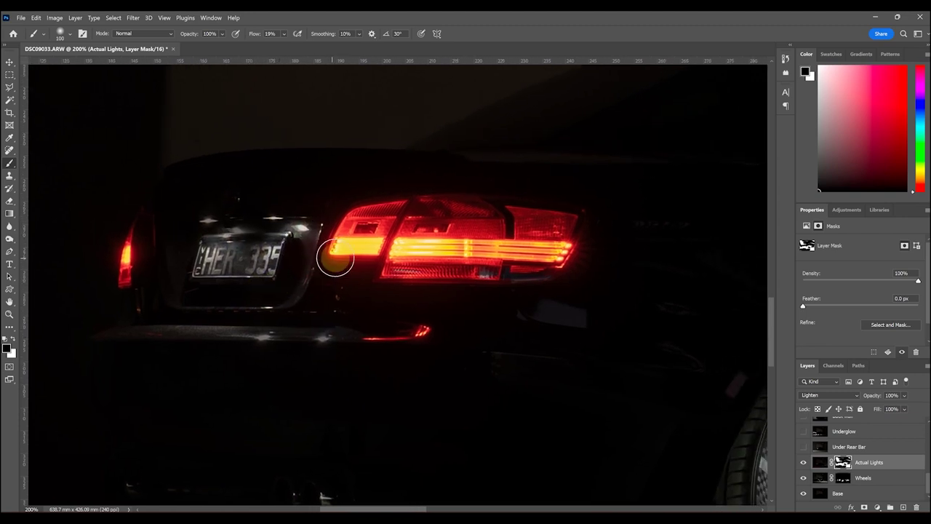
Enlarge the brush to 175 px and softly tone down the near tail light on the Actual Lights mask.
key("bracketright")
key("bracketright")
key("bracketright")
mouse_move(339, 251)
left_mouse_down()
mouse_move(388, 243)
mouse_move(564, 251)
left_mouse_up()
scroll(465, 304, "down", 4)
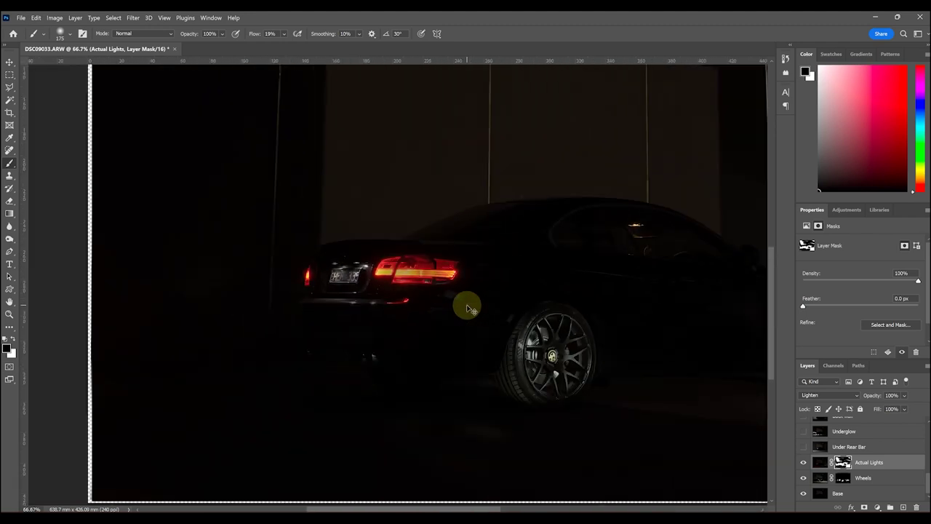
scroll(467, 308, "down", 1)
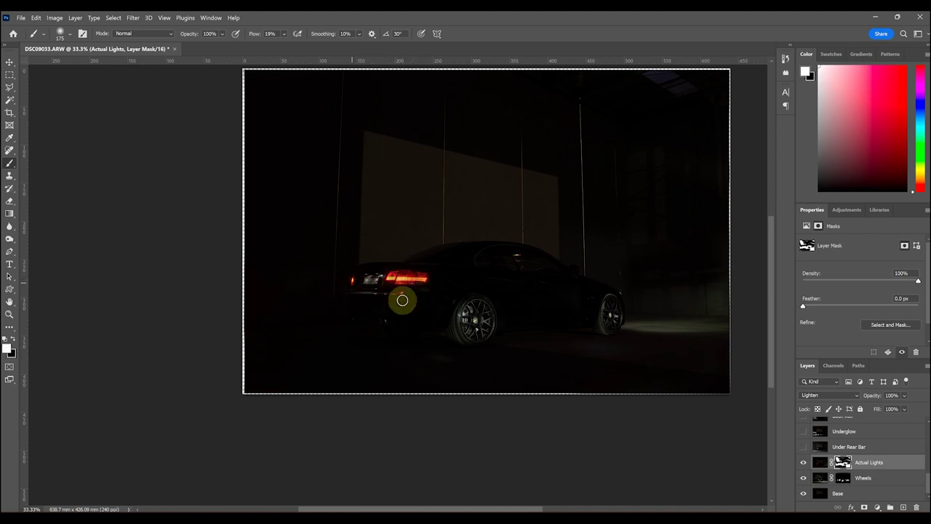
left_click_drag(505, 264, 449, 301)
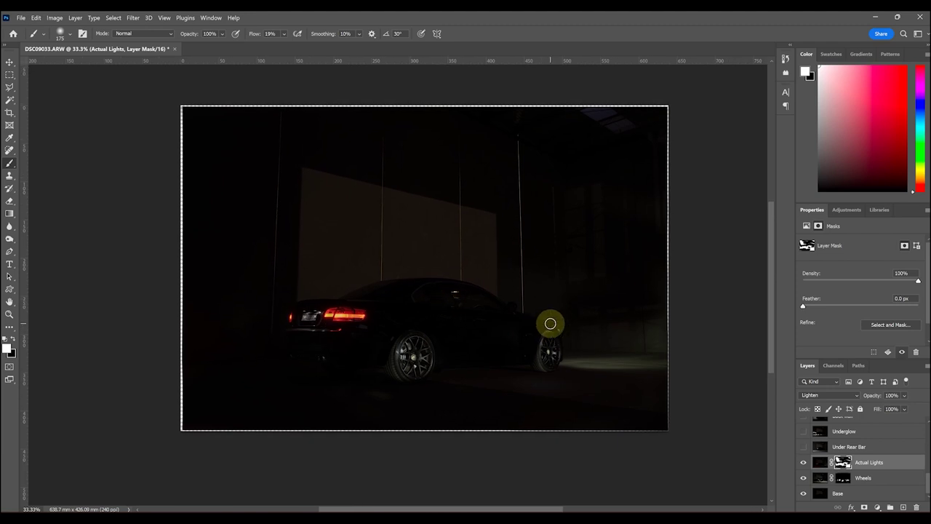
scroll(860, 462, "up", 2)
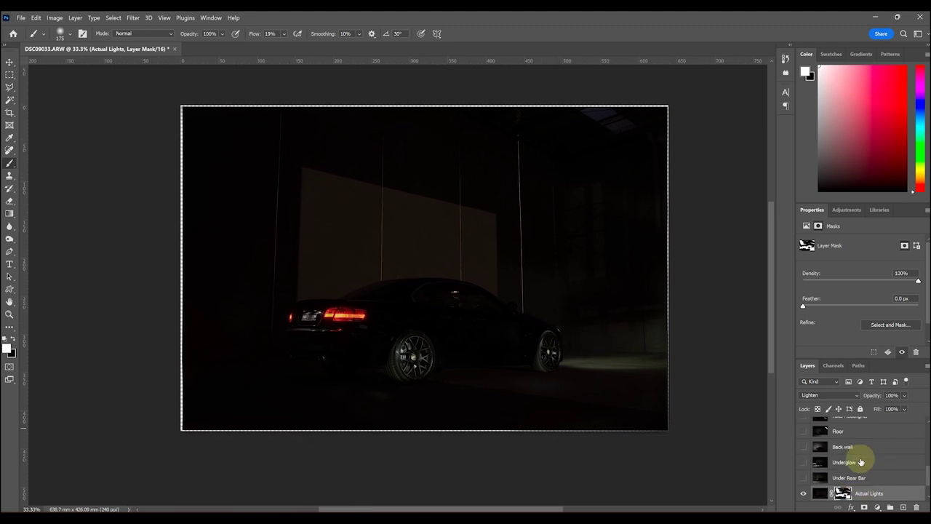
Move the Rear layer down the stack to sit directly above Actual Lights.
scroll(860, 462, "up", 2)
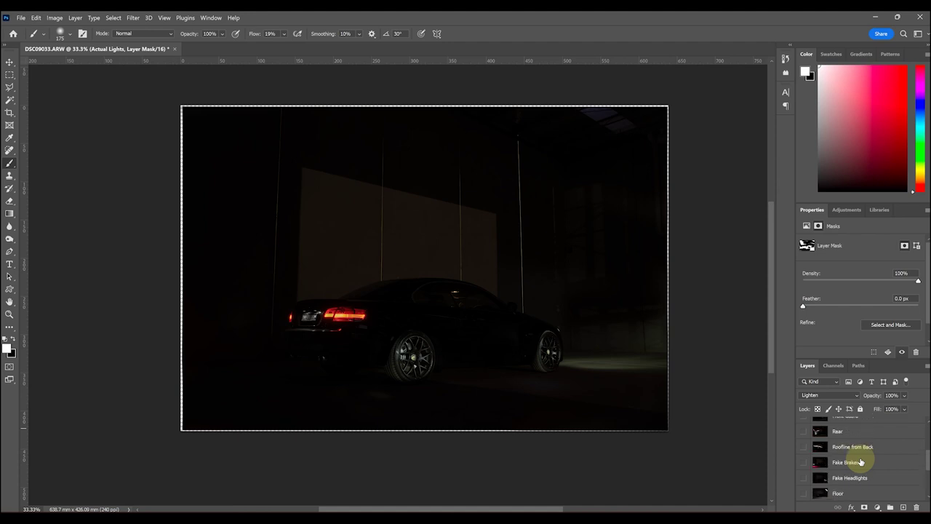
left_click_drag(848, 436, 874, 485)
scroll(866, 465, "down", 2)
left_click_drag(865, 447, 862, 476)
scroll(862, 473, "down", 2)
left_click_drag(868, 441, 864, 473)
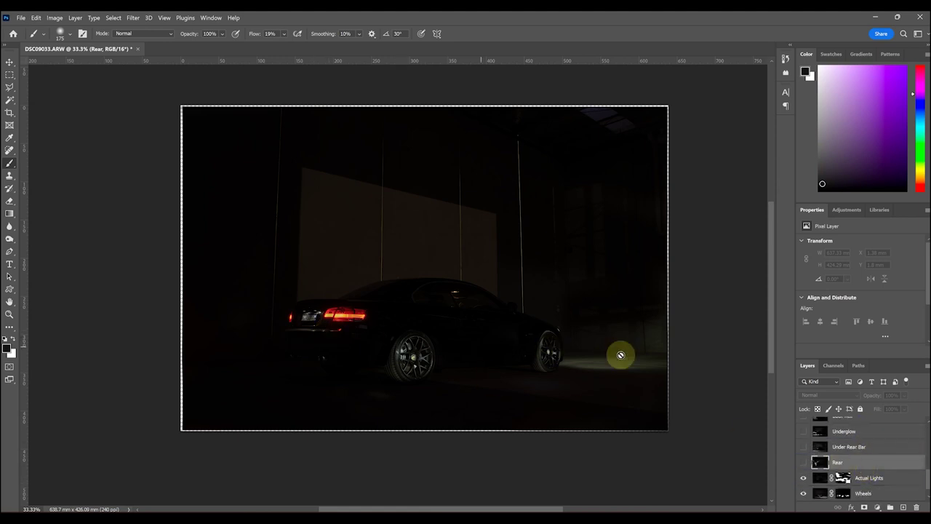
Show the Rear layer, set its blend mode to Lighten and add a white layer mask.
left_click(802, 462)
left_click(806, 462)
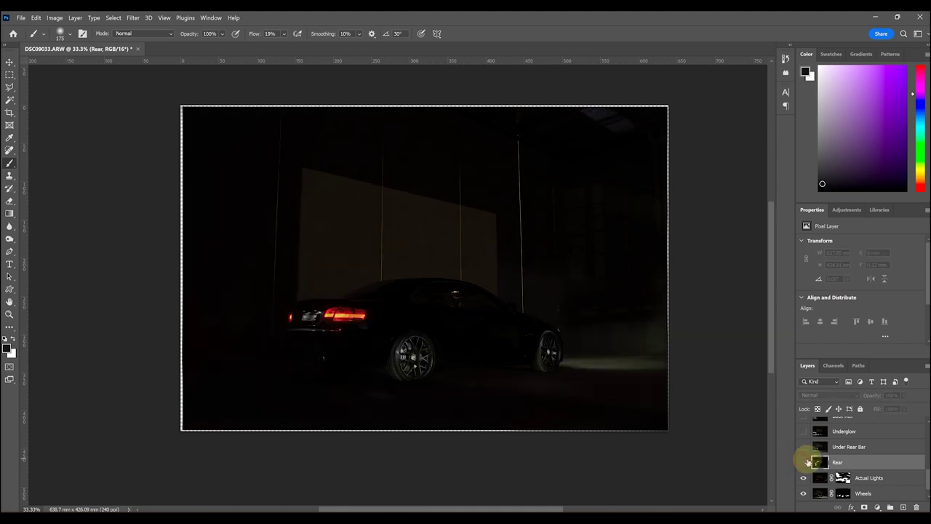
left_click(803, 463)
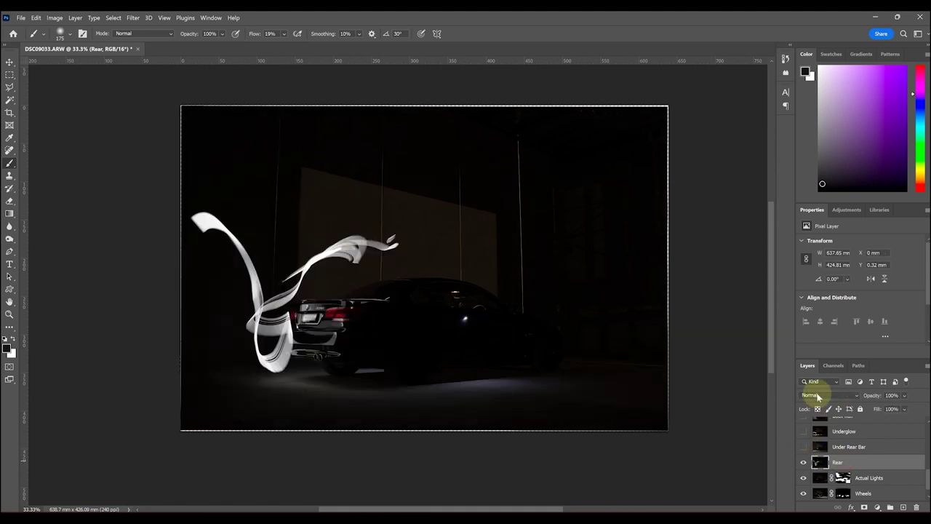
left_click(818, 394)
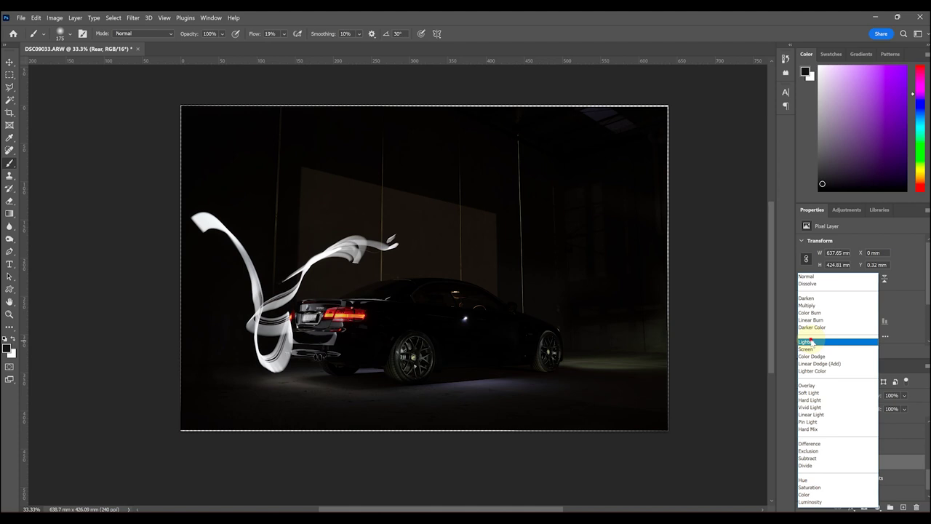
left_click(811, 342)
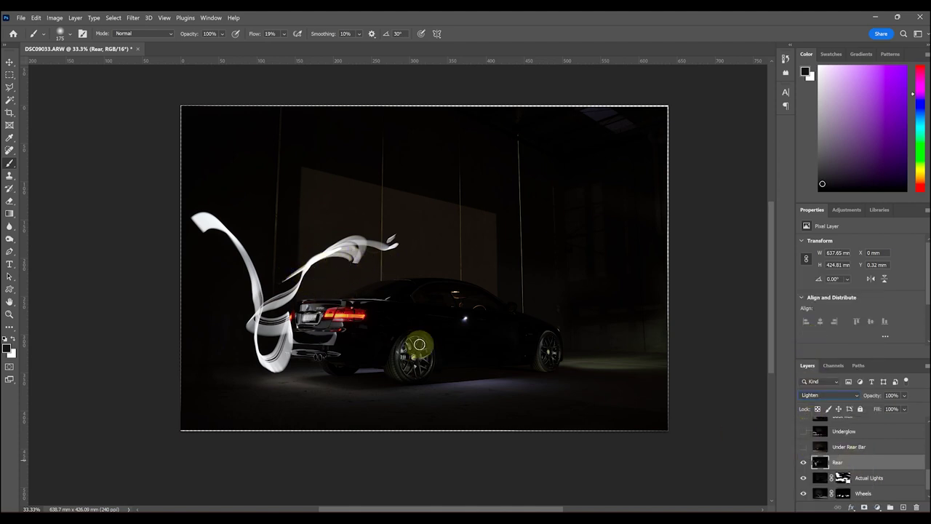
left_click(866, 507)
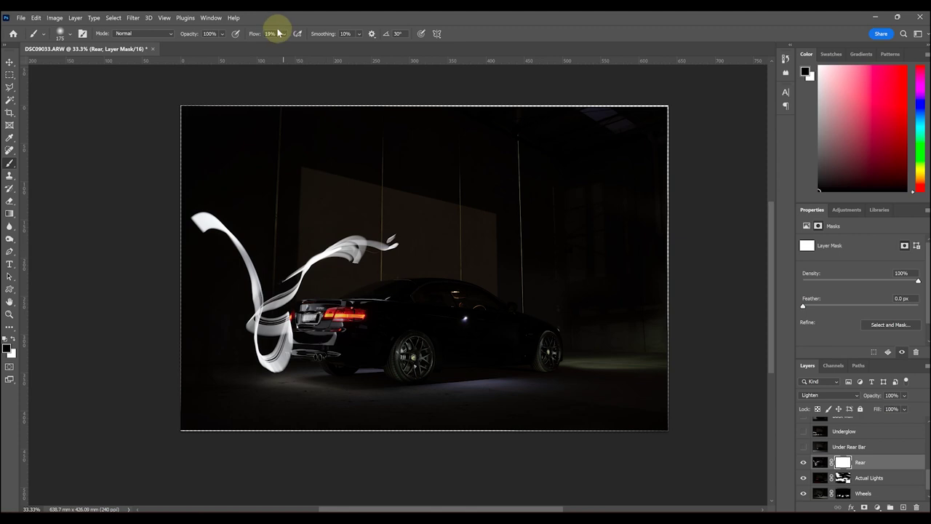
Mask out the white light trail and floor glow on the Rear mask with a brush enlarged to 700 px at 100% flow.
left_click_drag(287, 44, 357, 39)
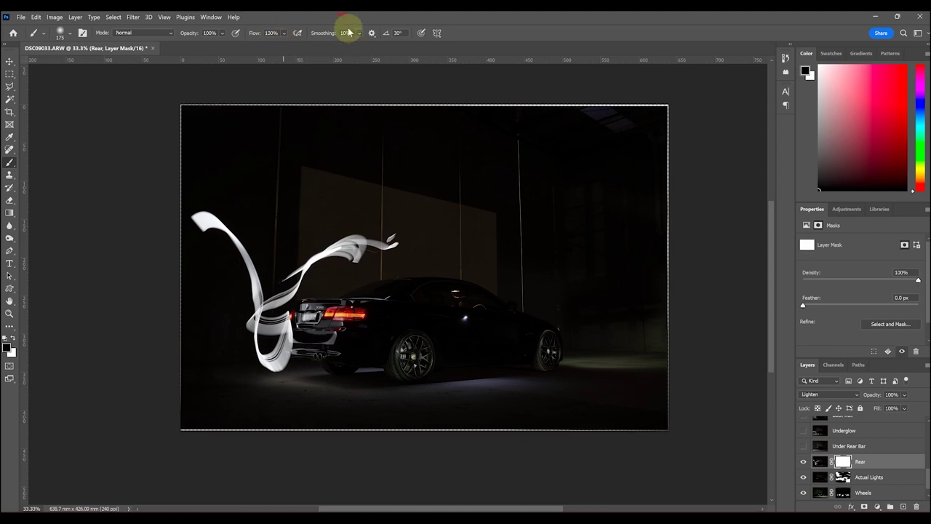
mouse_move(393, 244)
left_mouse_down()
mouse_move(375, 207)
mouse_move(250, 312)
mouse_move(273, 386)
left_mouse_up()
key("bracketright")
key("bracketright")
key("bracketright")
mouse_move(392, 413)
left_mouse_down()
mouse_move(291, 381)
mouse_move(361, 398)
mouse_move(307, 403)
mouse_move(376, 380)
mouse_move(369, 389)
mouse_move(374, 381)
mouse_move(291, 391)
mouse_move(312, 387)
mouse_move(145, 370)
mouse_move(238, 390)
left_mouse_up()
key("ctrl+plus")
key("ctrl+plus")
left_click_drag(249, 304, 417, 240)
key("ctrl+plus")
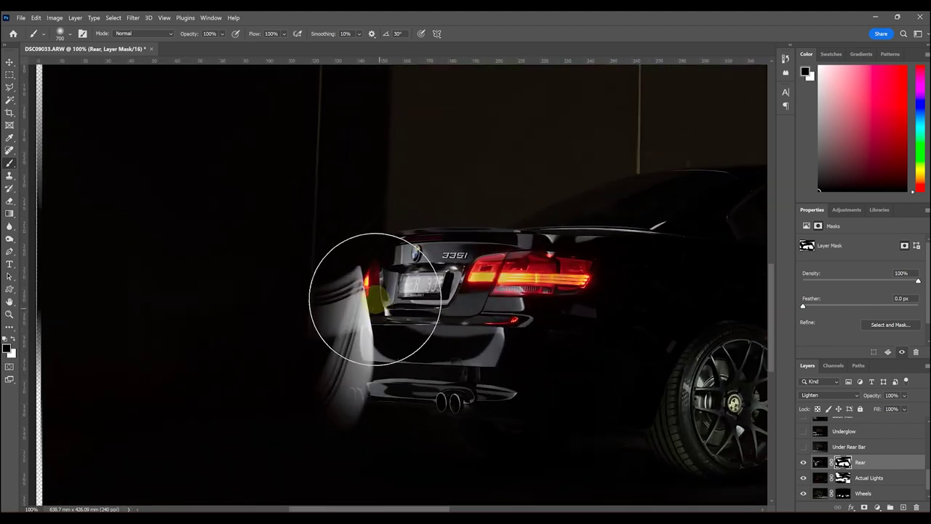
mouse_move(389, 398)
left_mouse_down()
mouse_move(326, 308)
mouse_move(335, 366)
mouse_move(308, 255)
mouse_move(298, 307)
mouse_move(307, 271)
mouse_move(320, 282)
mouse_move(316, 274)
mouse_move(290, 424)
mouse_move(331, 467)
mouse_move(301, 442)
mouse_move(325, 423)
mouse_move(349, 366)
mouse_move(320, 325)
mouse_move(306, 217)
mouse_move(262, 131)
mouse_move(240, 57)
mouse_move(302, 62)
mouse_move(335, 239)
mouse_move(327, 289)
mouse_move(318, 292)
mouse_move(322, 387)
mouse_move(331, 345)
mouse_move(331, 387)
mouse_move(323, 273)
mouse_move(335, 334)
mouse_move(328, 392)
mouse_move(328, 280)
mouse_move(335, 355)
mouse_move(331, 294)
mouse_move(329, 346)
mouse_move(544, 335)
mouse_move(242, 315)
mouse_move(159, 295)
mouse_move(91, 259)
left_mouse_up()
Reduce the brush to 500 px and mask out the remaining light trail beside the rear bumper on the Rear mask.
key("bracketleft")
key("bracketleft")
key("ctrl+plus")
key("ctrl+plus")
key("ctrl+minus")
key("ctrl+minus")
key("ctrl+minus")
left_click_drag(253, 312, 344, 384)
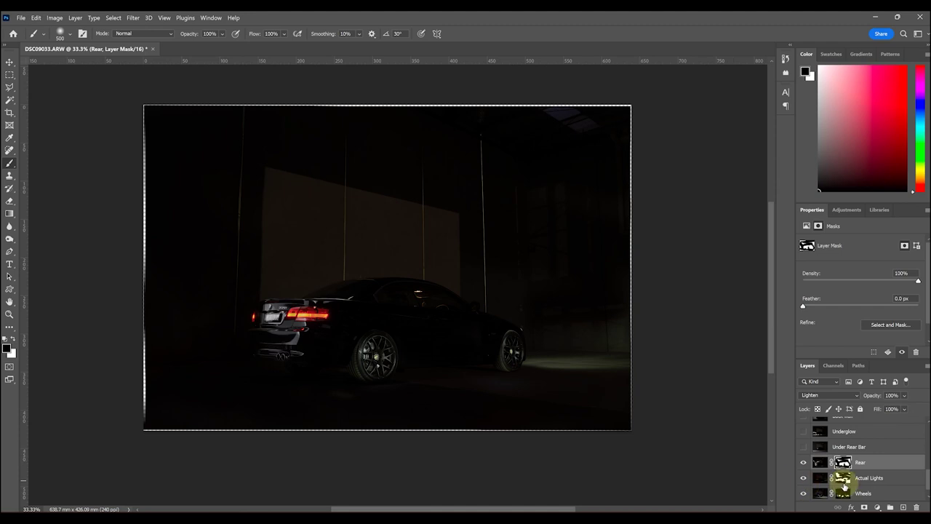
Show the Under Rear Bar layer, set its blend mode to Lighten and add a white layer mask.
left_click(803, 447)
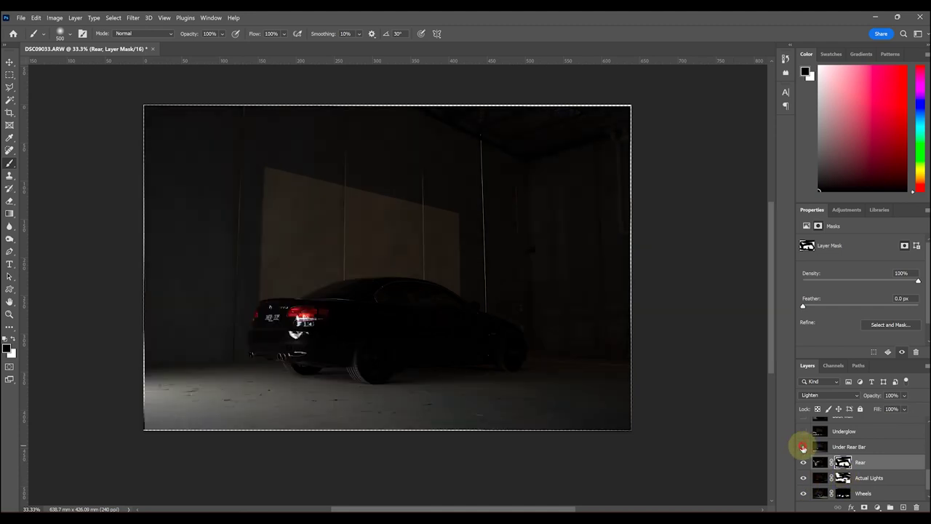
left_click(803, 447)
left_click(844, 449)
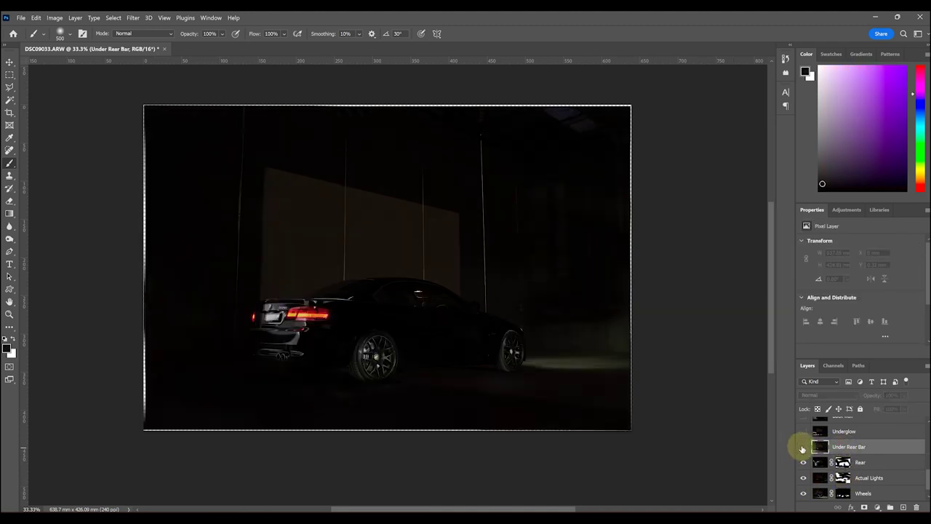
left_click(803, 448)
left_click(815, 395)
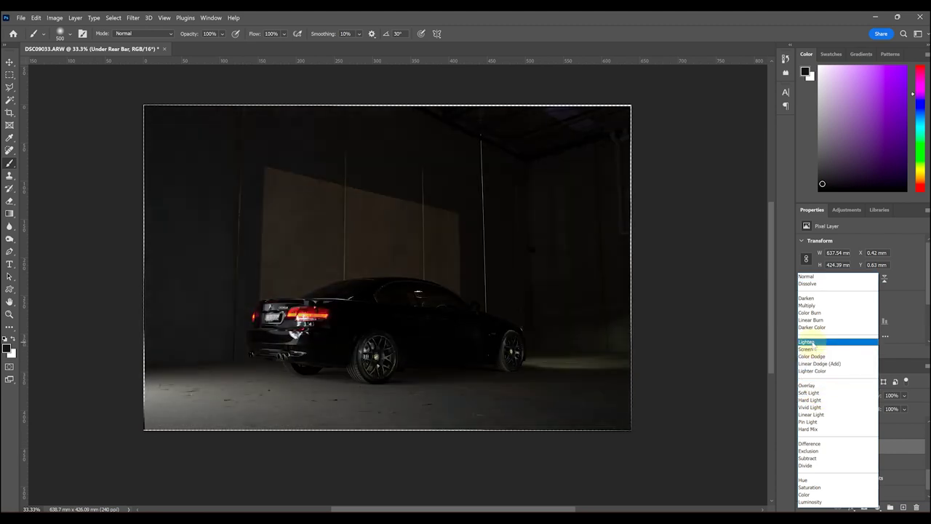
left_click(813, 342)
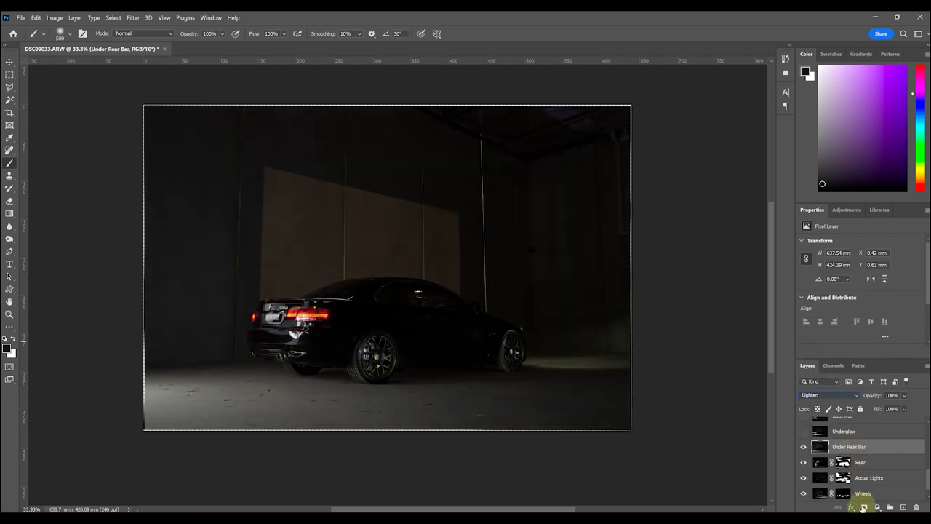
left_click(863, 507)
Mask out the lit walls and floor around the car on the Under Rear Bar mask, resizing the brush as needed.
key("bracketright")
key("bracketright")
key("bracketright")
key("bracketright")
key("bracketright")
key("bracketright")
key("bracketright")
mouse_move(167, 227)
left_mouse_down()
mouse_move(194, 406)
mouse_move(448, 144)
mouse_move(381, 241)
mouse_move(219, 426)
mouse_move(272, 395)
mouse_move(305, 237)
left_mouse_up()
scroll(296, 304, "up", 2)
key("x")
key("bracketleft")
key("bracketleft")
key("bracketleft")
key("bracketleft")
key("bracketleft")
key("bracketleft")
key("bracketleft")
key("bracketleft")
key("bracketleft")
key("bracketleft")
key("bracketleft")
key("x")
left_click_drag(510, 394, 457, 390)
Raise the brush hardness to 84% and refine the Under Rear Bar mask around the bumper and exhausts, reducing the brush to 50 px.
left_click(70, 34)
left_click_drag(91, 86, 315, 15)
mouse_move(413, 312)
left_mouse_down()
mouse_move(415, 373)
mouse_move(444, 390)
left_mouse_up()
key("ctrl+plus")
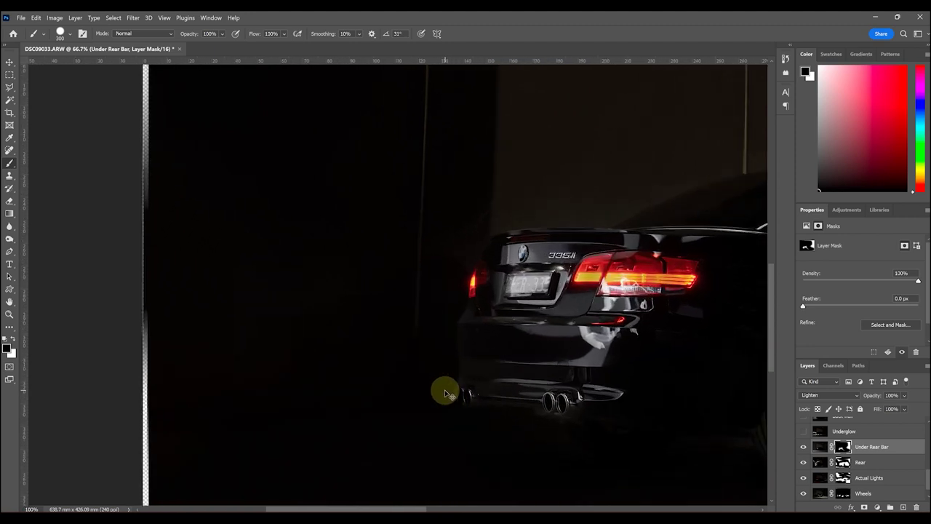
scroll(446, 393, "up", 3)
key("bracketleft")
key("bracketleft")
key("bracketleft")
key("bracketleft")
key("bracketleft")
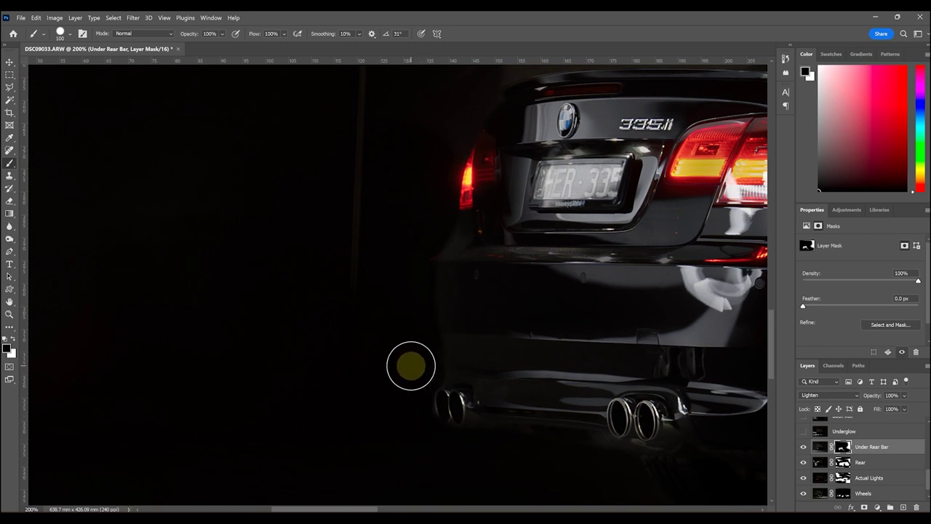
key("bracketleft")
key("bracketleft")
key("bracketleft")
key("bracketleft")
key("bracketleft")
left_click_drag(422, 217, 264, 272)
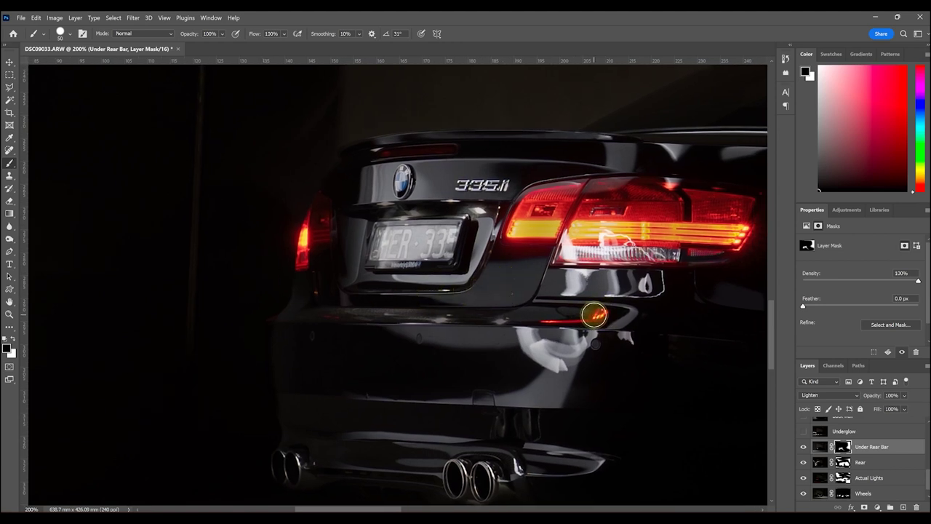
Toggle Under Rear Bar, Rear and Actual Lights in turn to check which layer causes the red bumper reflection.
left_click(803, 447)
left_click(804, 447)
left_click(804, 462)
left_click(803, 462)
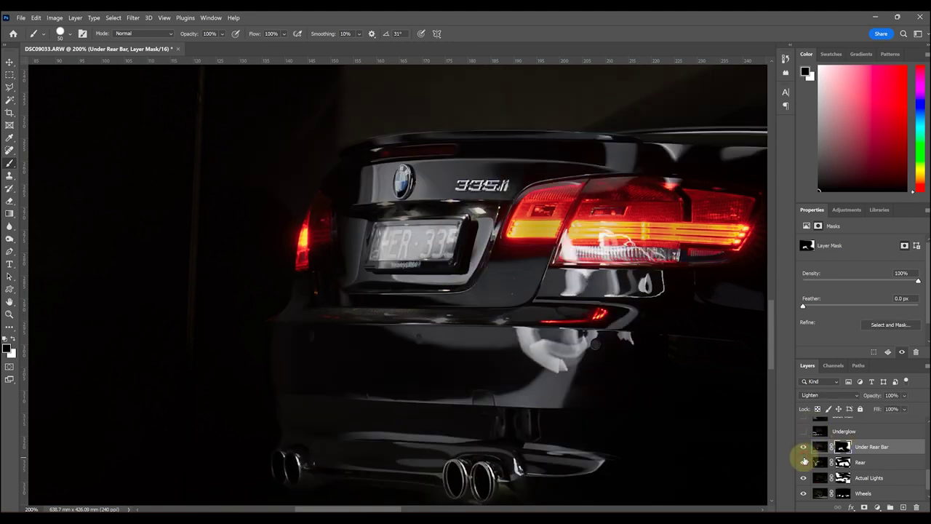
left_click(803, 478)
left_click(803, 478)
left_click(803, 478)
left_click(803, 478)
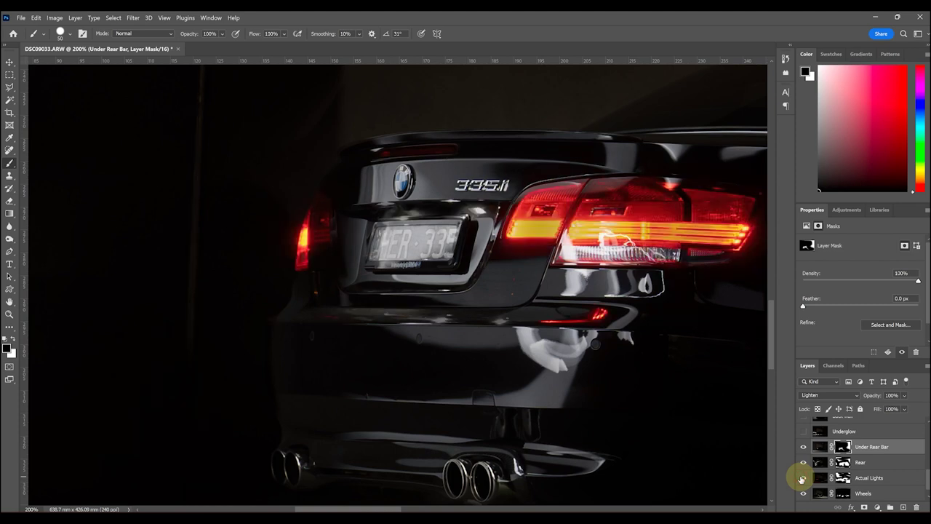
Tone down the red bumper reflection on the Actual Lights mask with a soft 80 px brush at 17% flow.
left_click(844, 478)
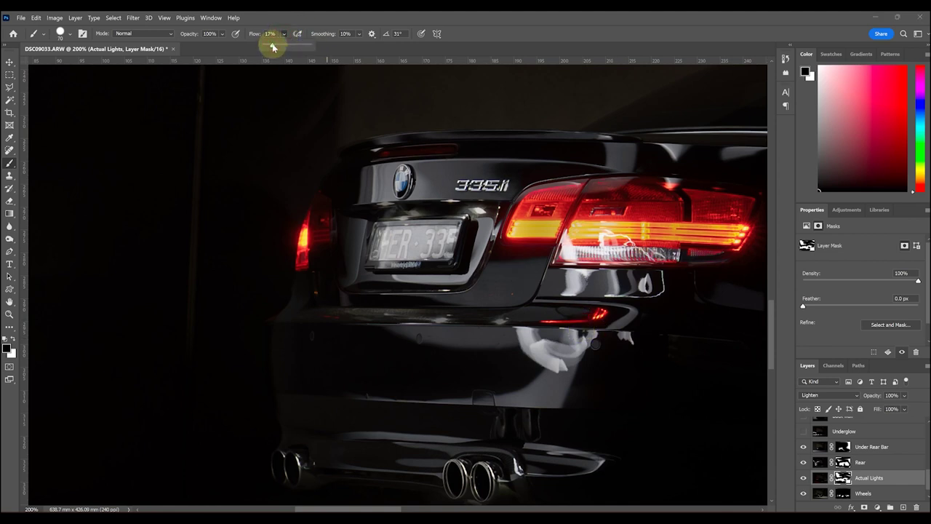
left_click(70, 33)
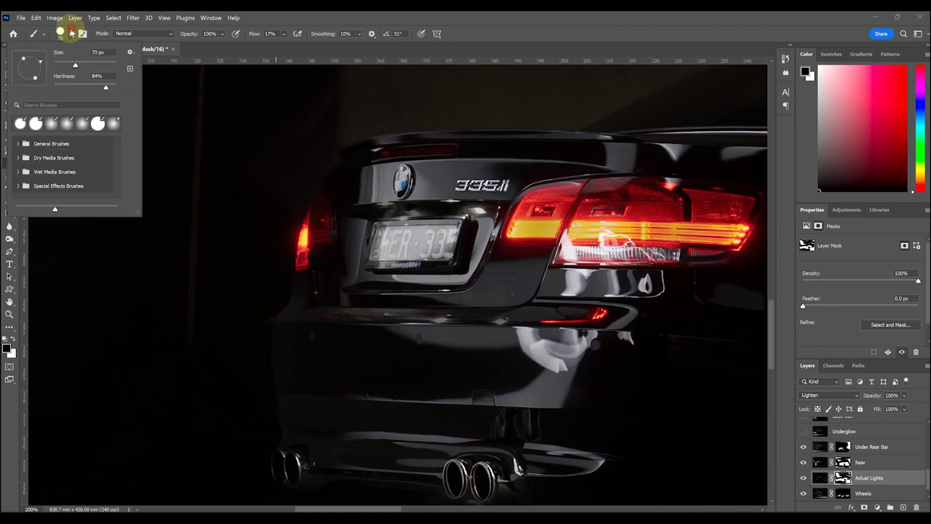
left_click_drag(72, 86, 32, 85)
left_click(266, 18)
key("]")
mouse_move(558, 310)
left_mouse_down()
mouse_move(599, 314)
mouse_move(536, 317)
mouse_move(610, 315)
mouse_move(541, 319)
mouse_move(602, 313)
mouse_move(547, 322)
mouse_move(659, 281)
mouse_move(515, 285)
mouse_move(526, 267)
mouse_move(486, 289)
mouse_move(307, 296)
mouse_move(321, 315)
mouse_move(449, 298)
mouse_move(528, 312)
mouse_move(516, 277)
left_mouse_up()
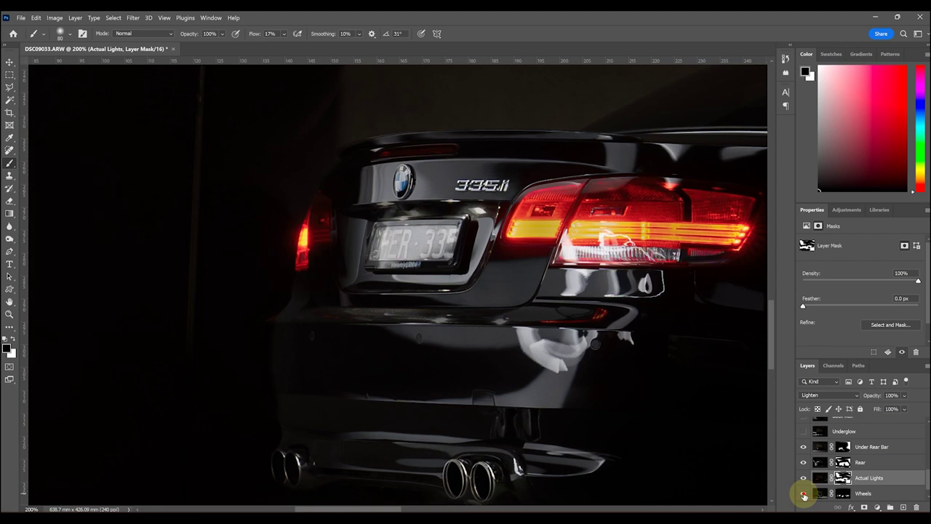
Touch up the Wheels mask around the near exhaust tips with the 80 px brush at 17% flow.
scroll(804, 495, "down", 1)
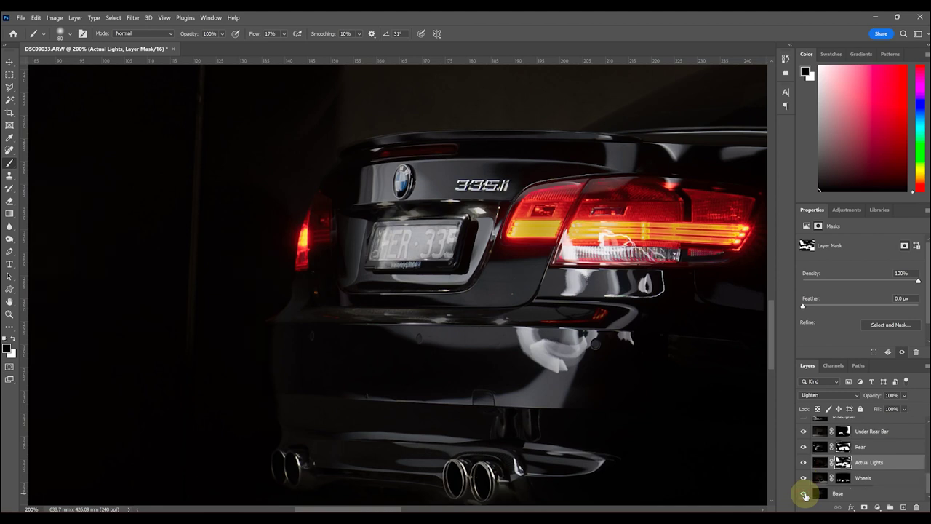
left_click(842, 478)
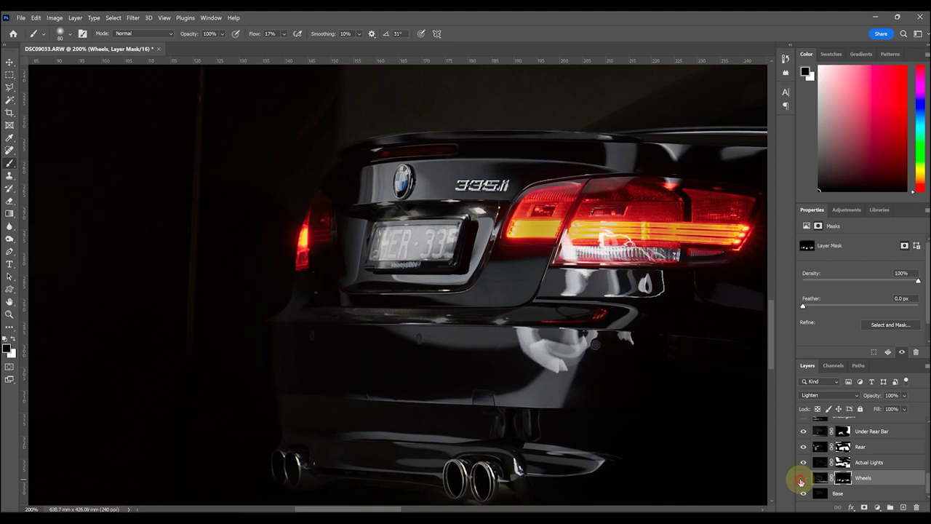
left_click_drag(627, 441, 615, 340)
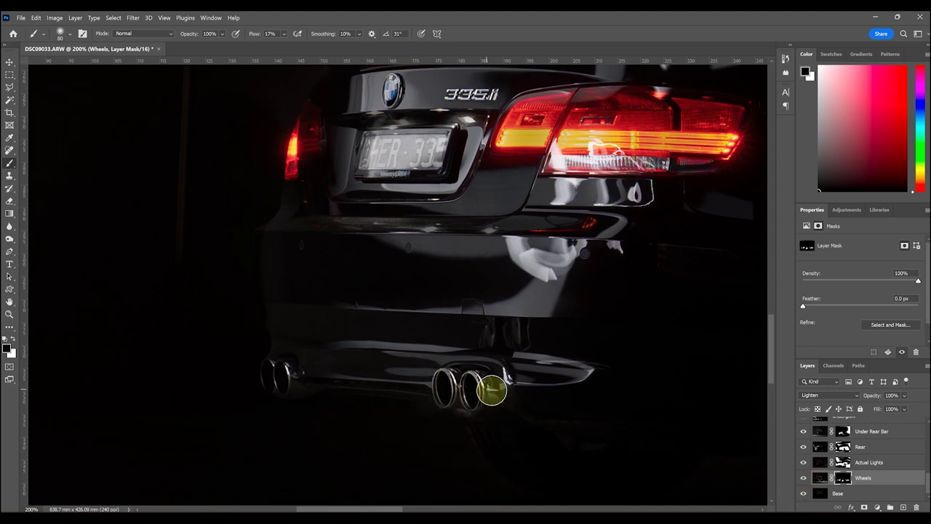
left_click_drag(495, 389, 335, 422)
key("ctrl+minus")
key("ctrl+minus")
key("ctrl+plus")
key("ctrl+plus")
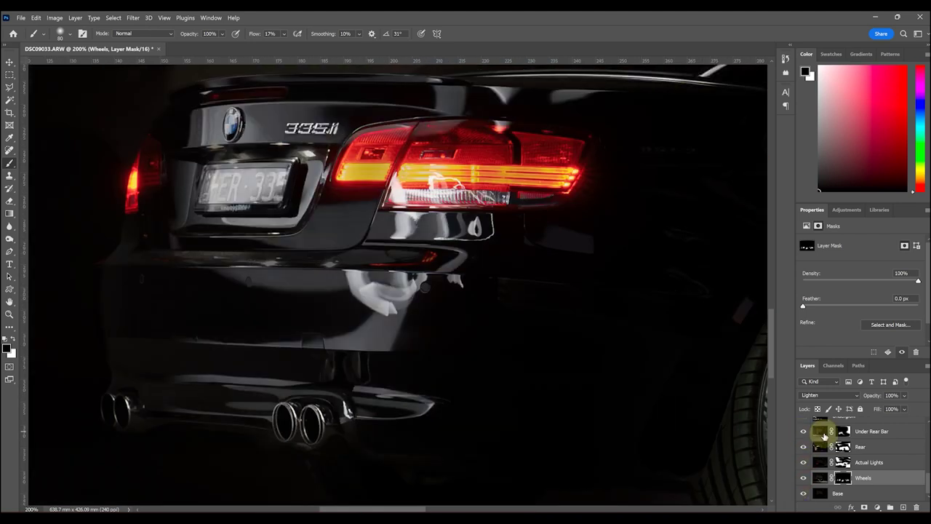
Mask out the bright white bumper and tail light reflections on the Under Rear Bar mask with a 150 px brush at 66% flow.
left_click(823, 434)
left_click(841, 432)
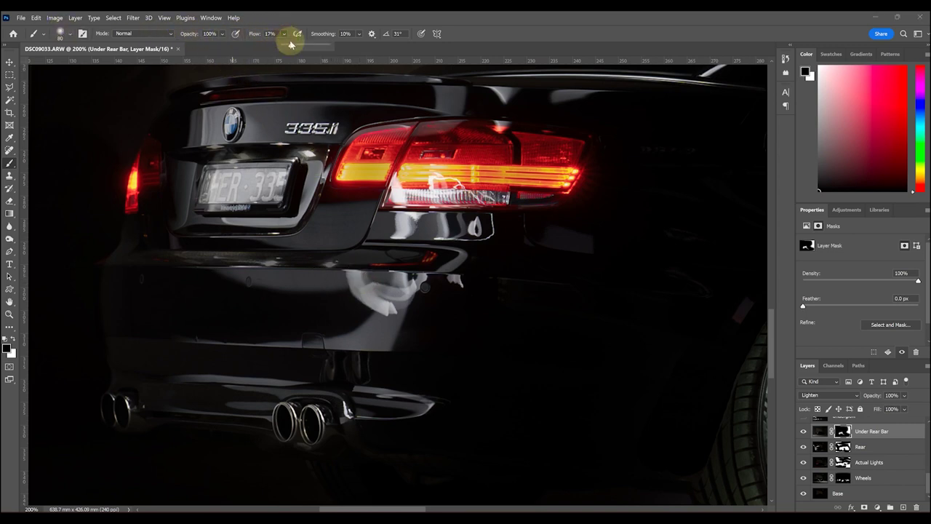
left_click_drag(312, 48, 319, 45)
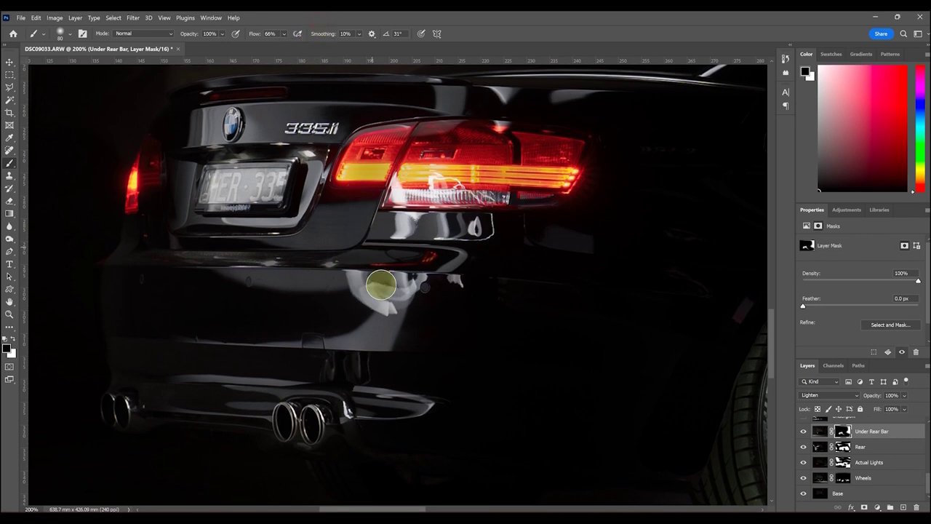
key("bracketright")
key("bracketright")
left_click_drag(352, 293, 490, 295)
mouse_move(409, 251)
left_mouse_down()
mouse_move(491, 234)
mouse_move(394, 225)
mouse_move(451, 235)
mouse_move(345, 264)
mouse_move(405, 276)
mouse_move(341, 301)
mouse_move(443, 301)
mouse_move(411, 307)
mouse_move(452, 311)
mouse_move(310, 297)
mouse_move(405, 305)
mouse_move(316, 277)
mouse_move(401, 278)
mouse_move(172, 281)
left_mouse_up()
key("ctrl+minus")
key("ctrl+minus")
key("ctrl+minus")
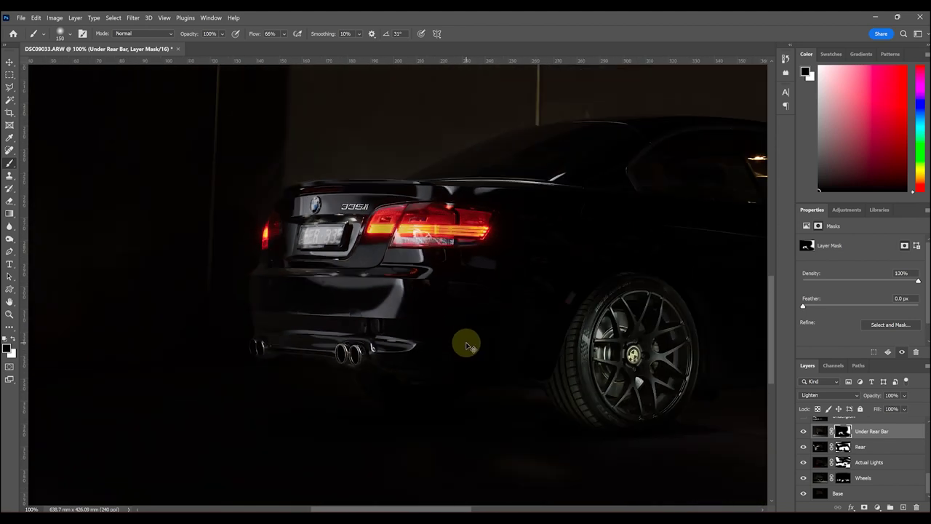
mouse_move(559, 325)
left_mouse_down()
mouse_move(412, 349)
mouse_move(437, 383)
mouse_move(412, 386)
left_mouse_up()
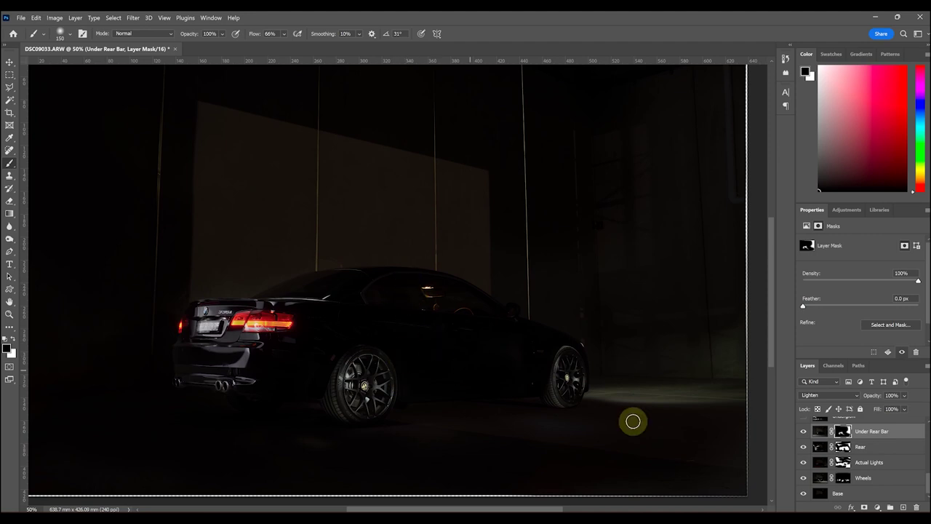
Preview the Side Top, Side Bottom and Side 1 exposures one at a time to compare their side lighting.
scroll(844, 462, "down", 5)
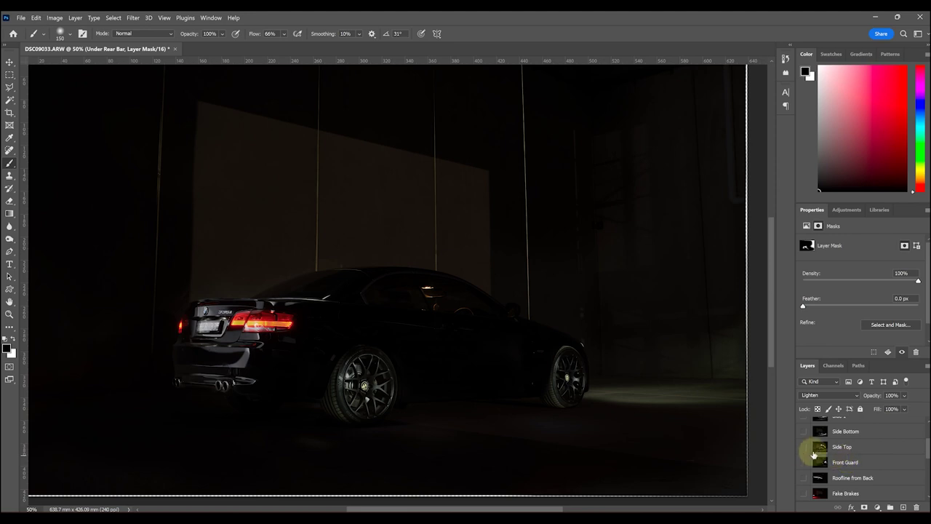
left_click(804, 449, "alt")
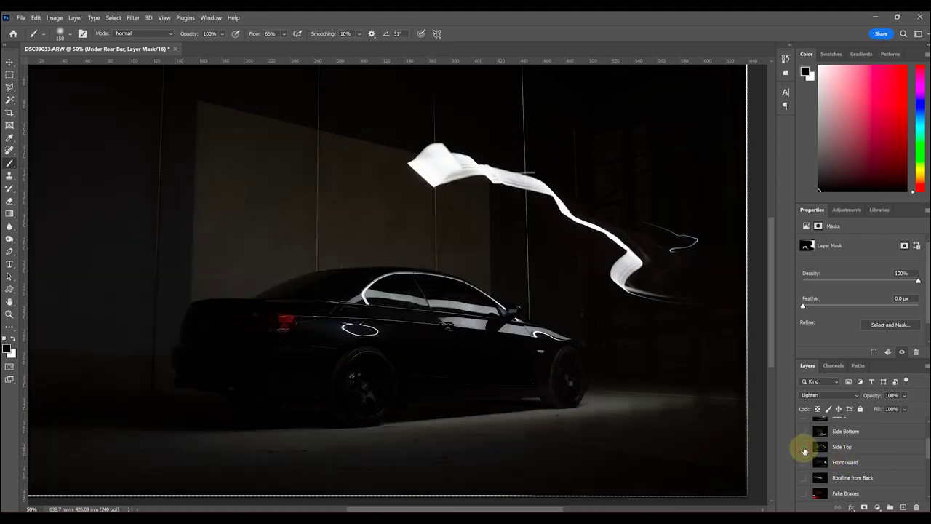
left_click(804, 448, "alt")
left_click(804, 433, "alt")
left_click(804, 433, "alt")
scroll(834, 447, "up", 1)
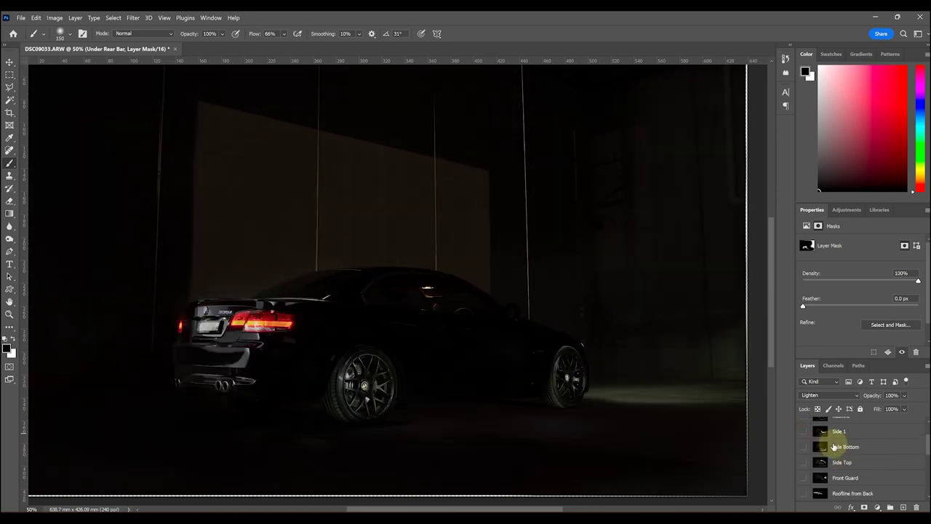
left_click(804, 433, "alt")
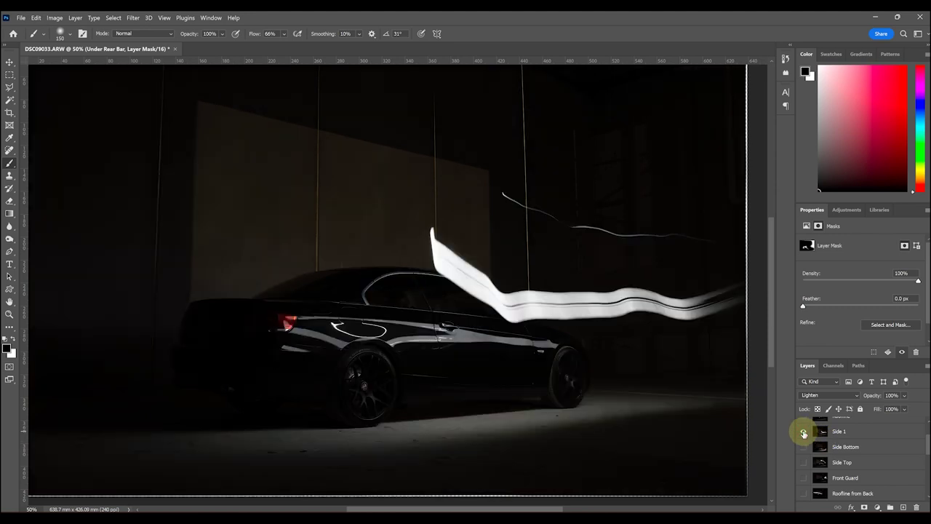
left_click(804, 432, "alt")
Move the Side 1 layer directly above Under Rear Bar and make it visible.
left_click(870, 437)
left_click_drag(871, 435, 873, 485)
scroll(866, 470, "down", 3)
left_click_drag(870, 433, 865, 470)
mouse_move(866, 435)
left_mouse_down()
mouse_move(861, 481)
mouse_move(830, 482)
left_mouse_up()
left_click(803, 477)
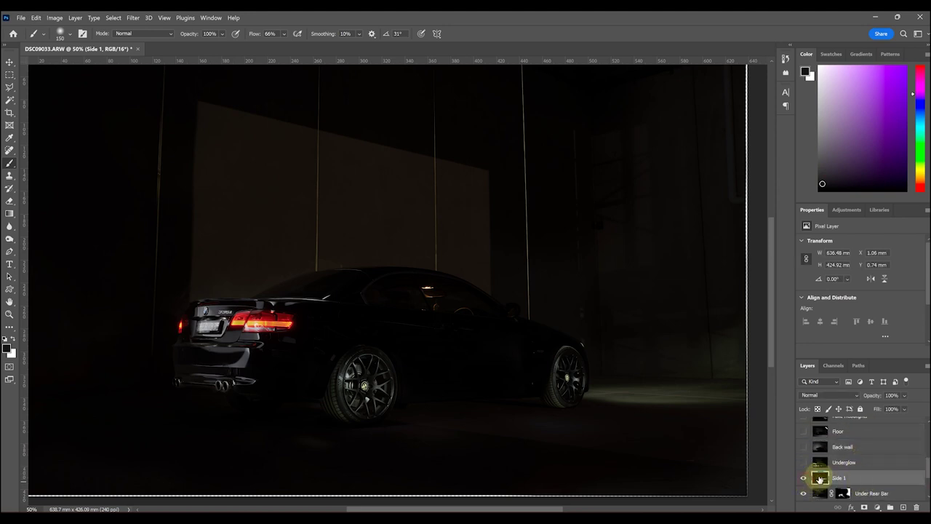
Set the Side 1 layer to Lighten blending and add a layer mask to it.
left_click(832, 394)
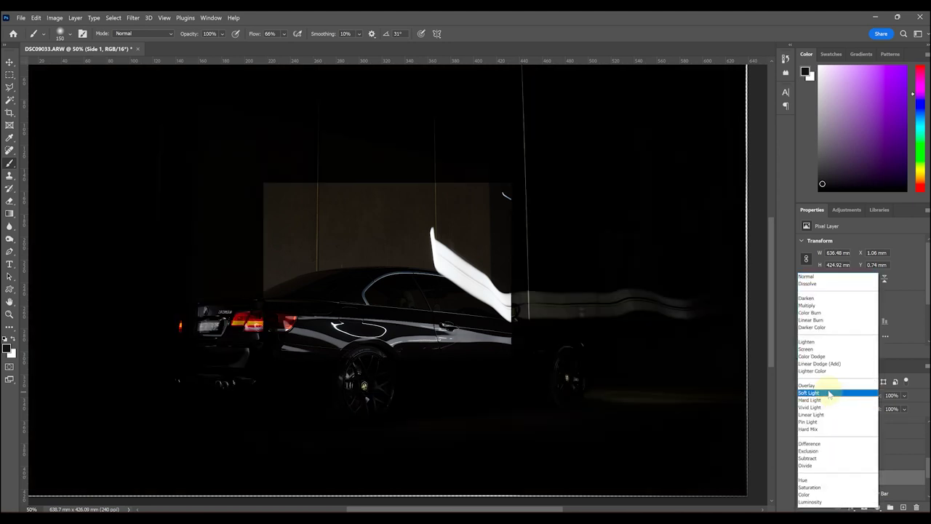
left_click(817, 342)
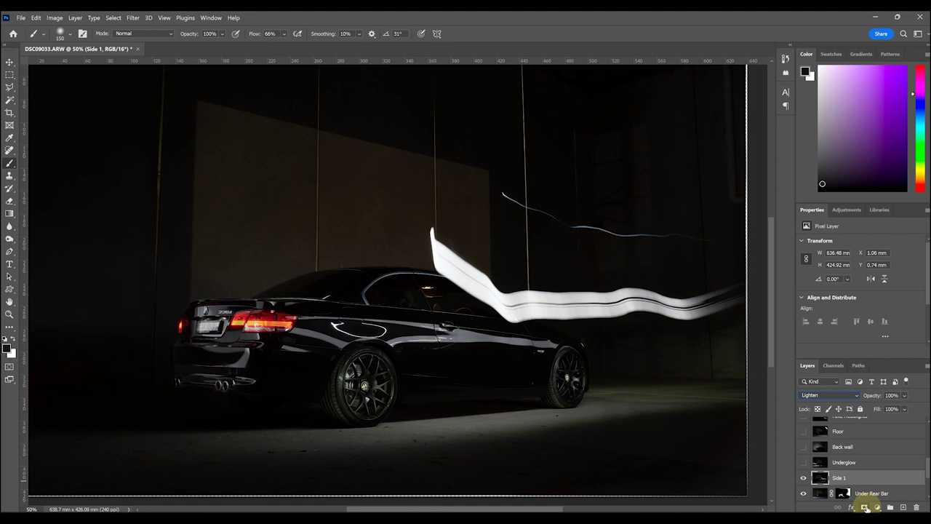
left_click(864, 507)
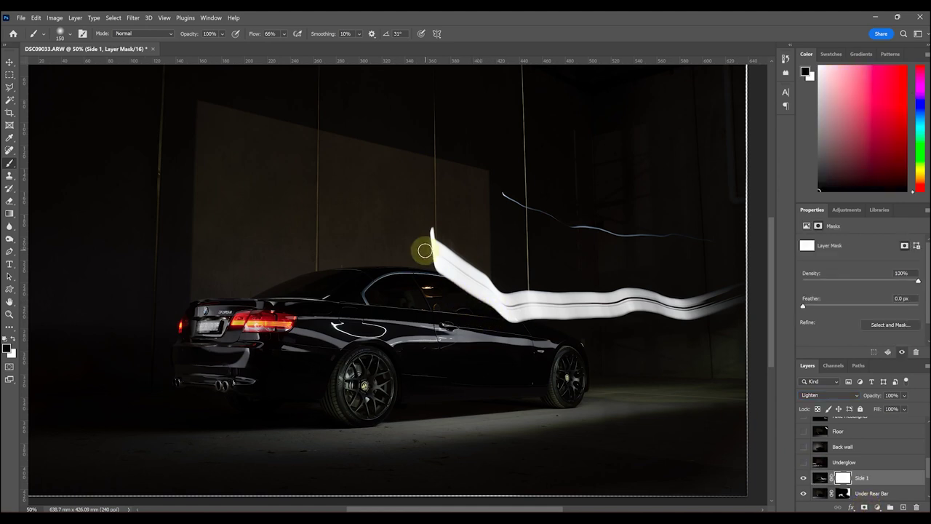
Mask out the white and blue light trails above the car on the Side 1 mask with a brush enlarged to 700 px.
key("bracketright")
key("bracketright")
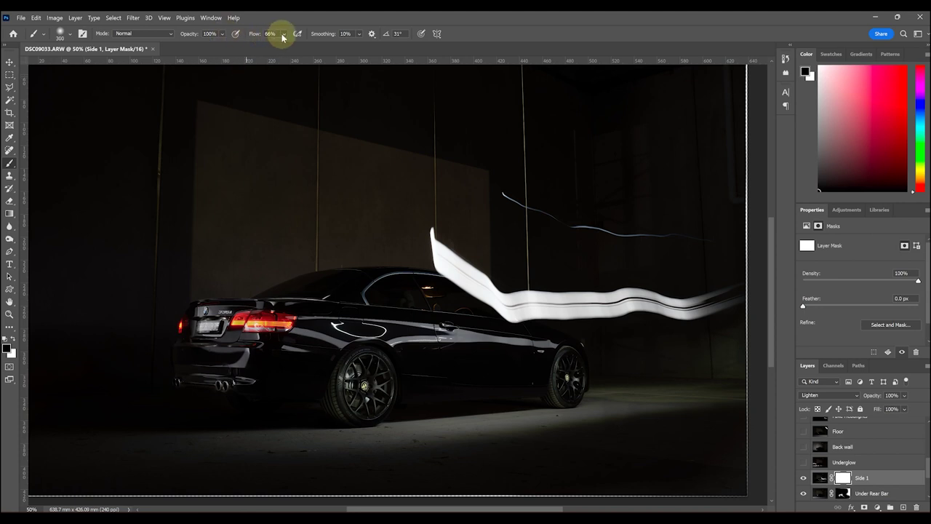
left_click_drag(287, 47, 342, 47)
key("bracketright")
key("bracketright")
key("bracketright")
key("bracketright")
mouse_move(421, 235)
left_mouse_down()
mouse_move(487, 269)
mouse_move(431, 242)
mouse_move(645, 230)
mouse_move(608, 216)
mouse_move(459, 192)
mouse_move(633, 231)
mouse_move(716, 266)
mouse_move(634, 285)
mouse_move(712, 298)
mouse_move(681, 307)
mouse_move(508, 288)
mouse_move(531, 298)
mouse_move(461, 269)
mouse_move(577, 292)
mouse_move(376, 224)
mouse_move(614, 268)
mouse_move(484, 296)
mouse_move(314, 184)
mouse_move(168, 67)
left_mouse_up()
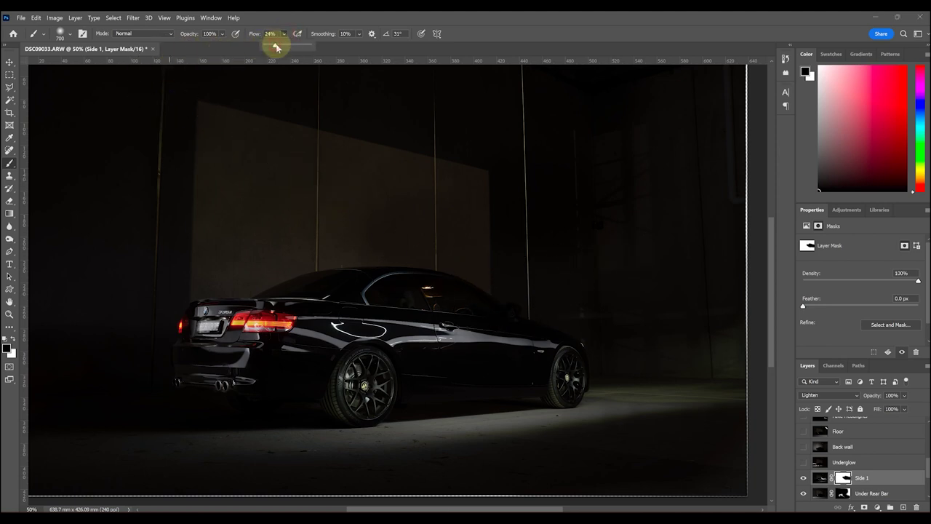
Fade the floor light around the car on the Side 1 mask with a 400 to 700 px brush at 27% flow.
left_click(309, 17)
key("[")
key("[")
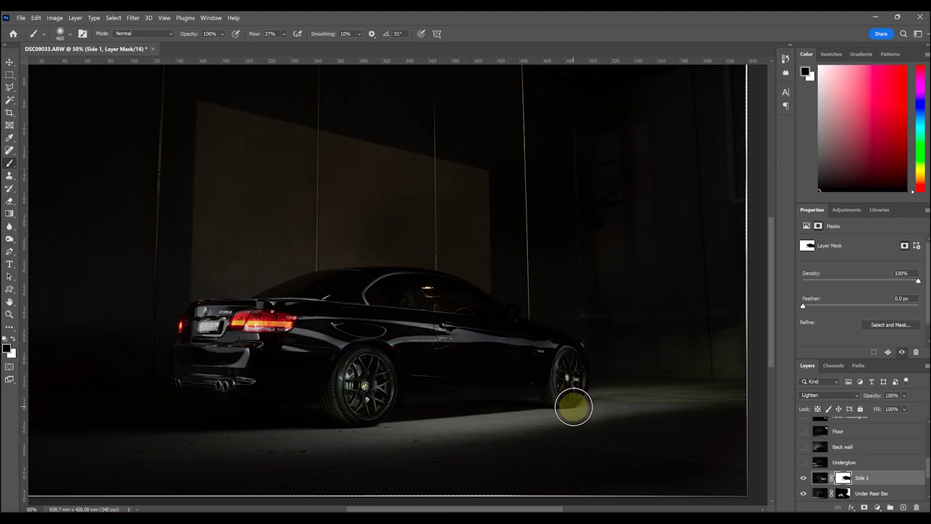
mouse_move(573, 407)
left_mouse_down()
mouse_move(619, 406)
mouse_move(481, 347)
mouse_move(633, 380)
mouse_move(621, 359)
mouse_move(627, 371)
mouse_move(561, 429)
mouse_move(468, 424)
mouse_move(531, 426)
mouse_move(481, 429)
mouse_move(494, 433)
mouse_move(613, 433)
mouse_move(630, 428)
mouse_move(605, 413)
mouse_move(701, 379)
mouse_move(688, 374)
mouse_move(672, 397)
mouse_move(432, 455)
mouse_move(461, 447)
mouse_move(137, 455)
mouse_move(354, 475)
mouse_move(467, 453)
mouse_move(441, 436)
mouse_move(577, 443)
mouse_move(717, 413)
mouse_move(658, 404)
mouse_move(688, 395)
mouse_move(691, 324)
mouse_move(551, 279)
mouse_move(616, 269)
mouse_move(624, 217)
mouse_move(439, 159)
left_mouse_up()
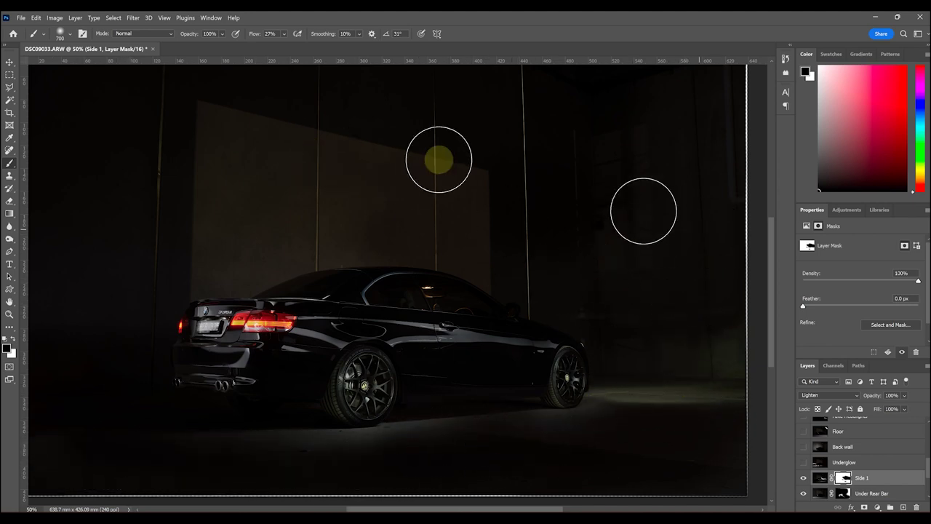
Mask out the remaining floor and background light on the Side 1 mask with a 1200 px brush at 100% flow.
key("ctrl+minus")
key("ctrl+minus")
left_click_drag(290, 45, 364, 73)
key("bracketright")
key("bracketright")
key("bracketright")
key("bracketright")
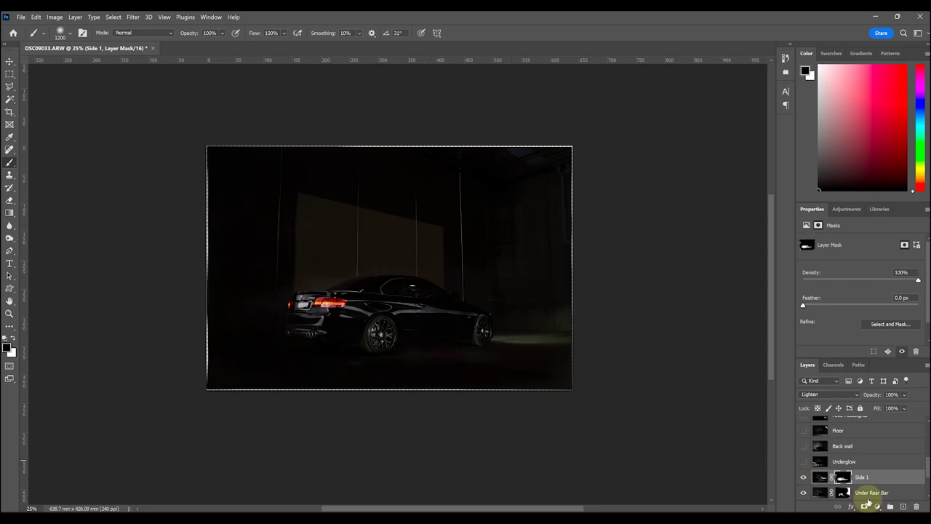
Move the Side Top layer directly above Side 1 and make it visible.
scroll(872, 466, "up", 3)
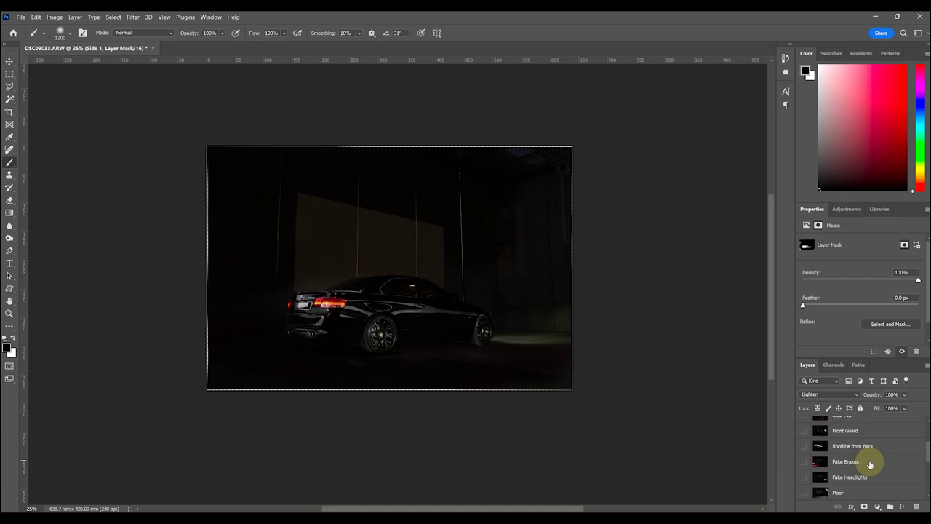
left_click_drag(838, 445, 867, 490)
left_click_drag(870, 452, 824, 473)
left_click(804, 461)
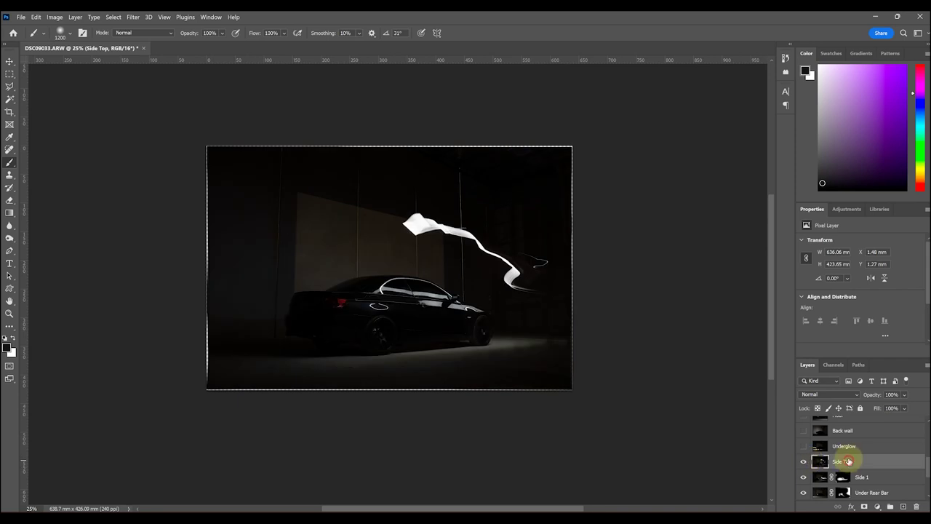
Set the Side Top layer to Lighten blending and add a layer mask to it.
left_click(834, 397)
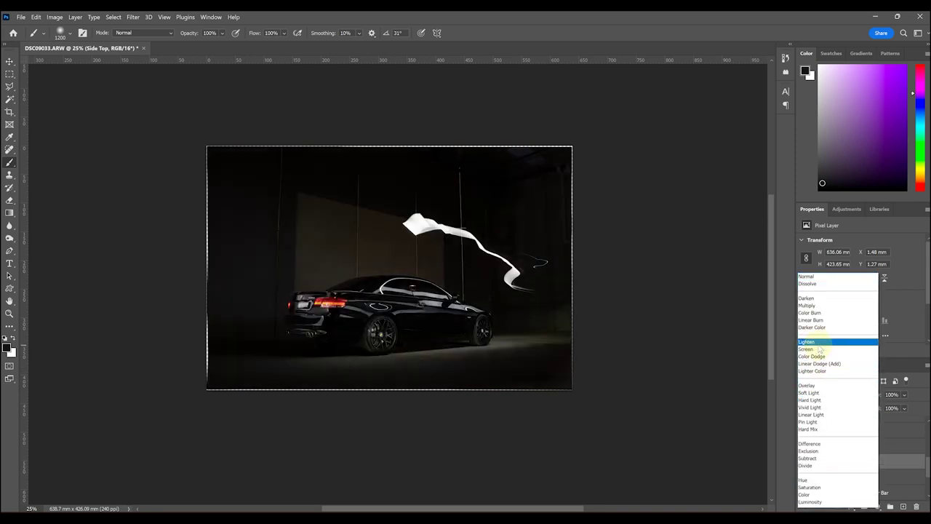
left_click(819, 348)
key("ctrl+plus")
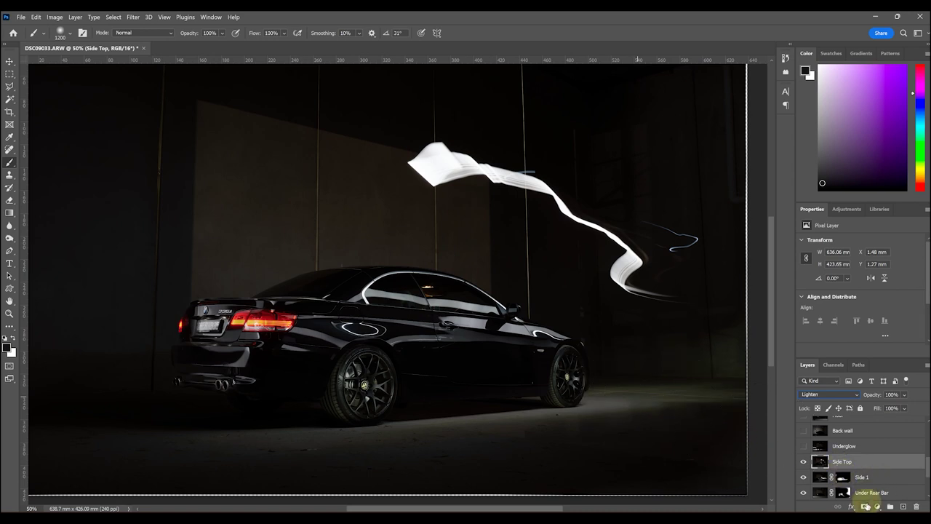
left_click(865, 507)
Mask out the light trail above the car and the side window reflections on the Side Top mask at 100% flow.
mouse_move(430, 201)
left_mouse_down()
mouse_move(475, 170)
mouse_move(504, 167)
mouse_move(760, 256)
mouse_move(197, 196)
left_mouse_up()
key("bracketleft")
key("bracketleft")
key("bracketleft")
key("bracketleft")
key("bracketleft")
key("bracketleft")
key("bracketleft")
key("bracketleft")
key("bracketleft")
key("bracketleft")
key("bracketleft")
key("bracketleft")
key("bracketleft")
key("bracketleft")
key("bracketleft")
key("bracketleft")
left_click_drag(395, 298, 487, 307)
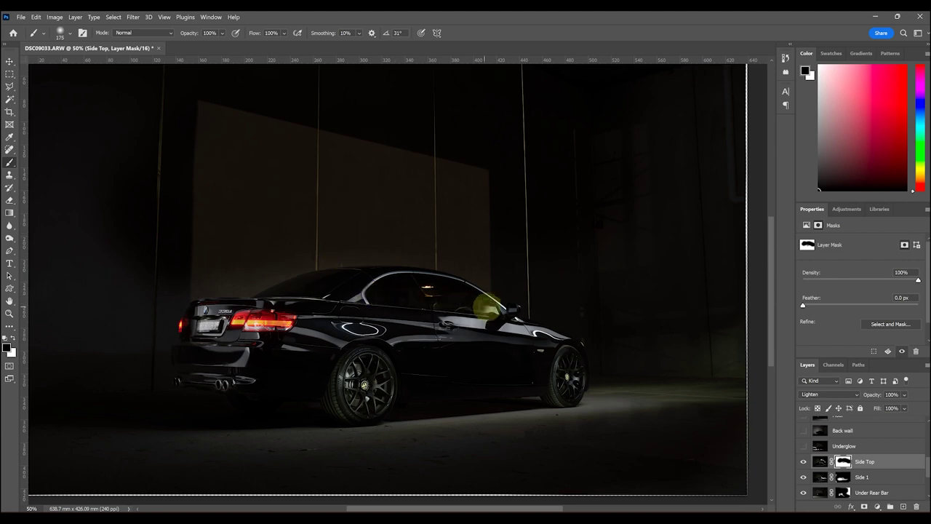
Fade the floor light on the Side Top mask with a 900 px brush at 18% flow and mask out the remaining surroundings at 100% flow.
key("bracketright")
key("bracketright")
key("bracketright")
key("bracketright")
key("bracketright")
key("bracketright")
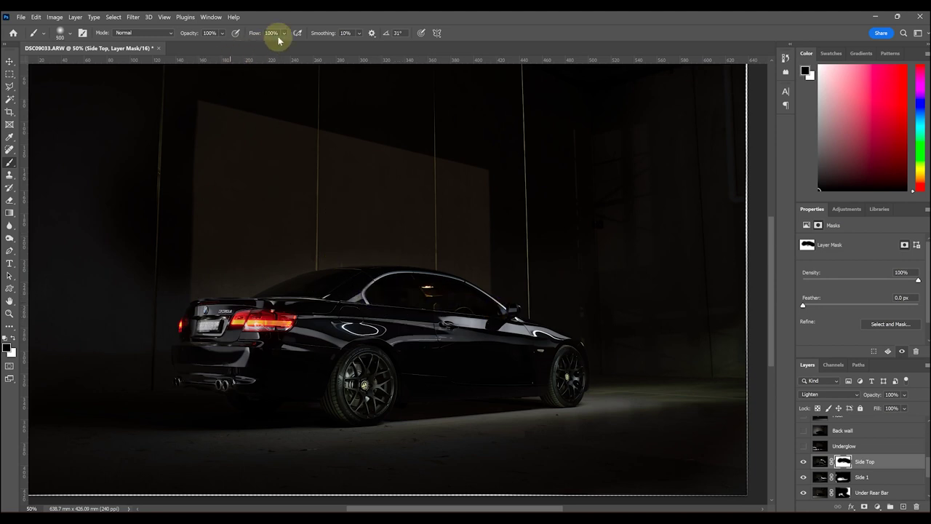
key("bracketright")
key("bracketright")
key("bracketright")
key("bracketright")
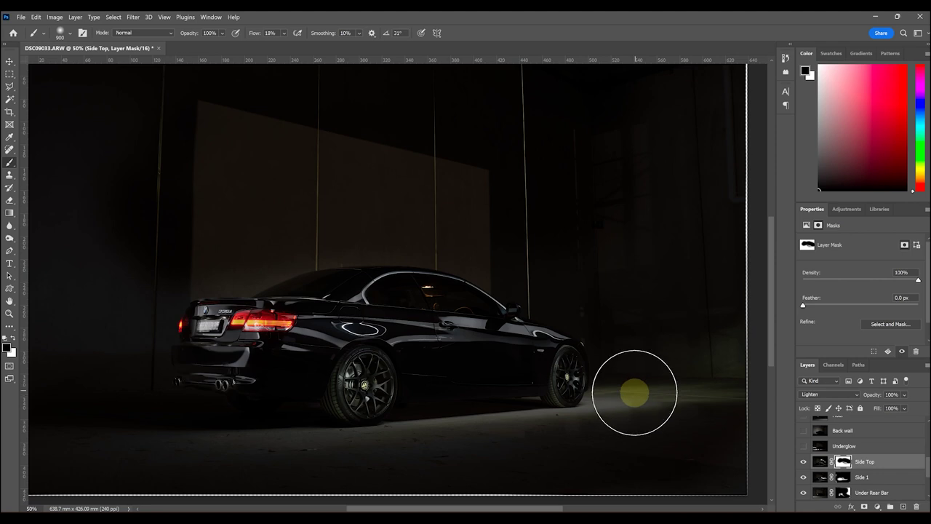
left_click(640, 421)
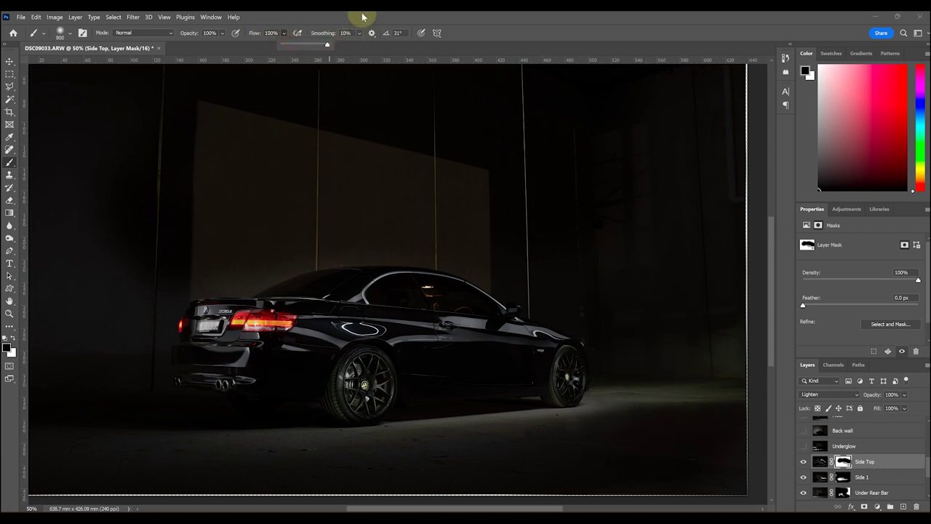
mouse_move(628, 405)
left_mouse_down()
mouse_move(529, 444)
mouse_move(284, 449)
left_mouse_up()
key("ctrl+minus")
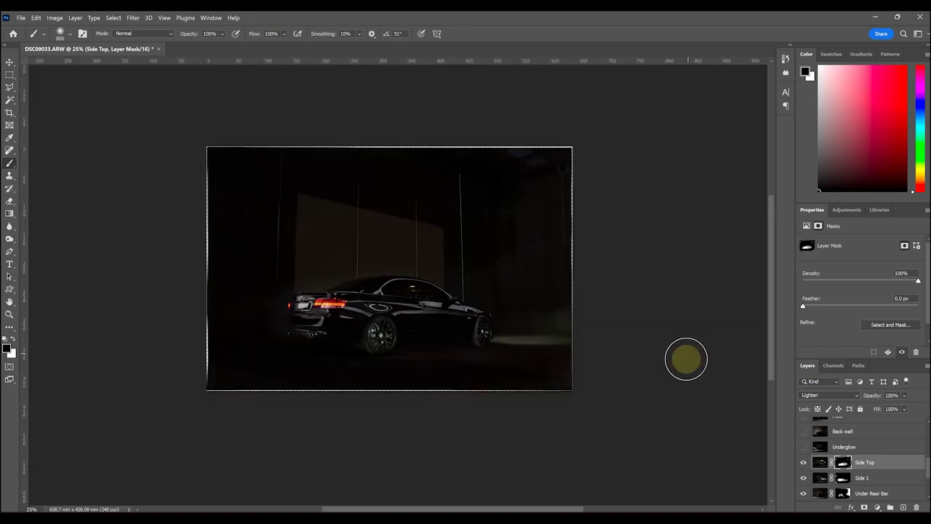
Move the Side Bottom layer directly above Side Top and make it visible.
scroll(877, 468, "up", 3)
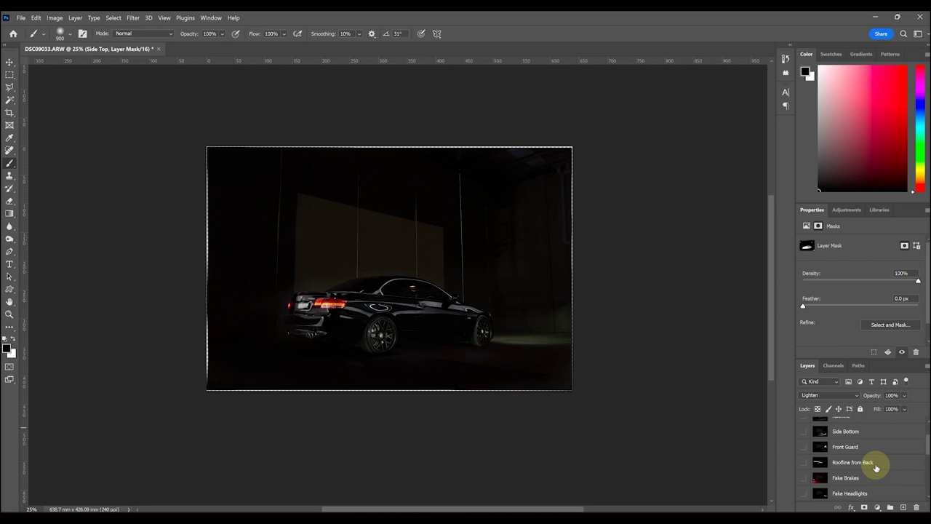
scroll(875, 458, "up", 1)
left_click_drag(873, 446, 853, 472)
left_click(803, 464)
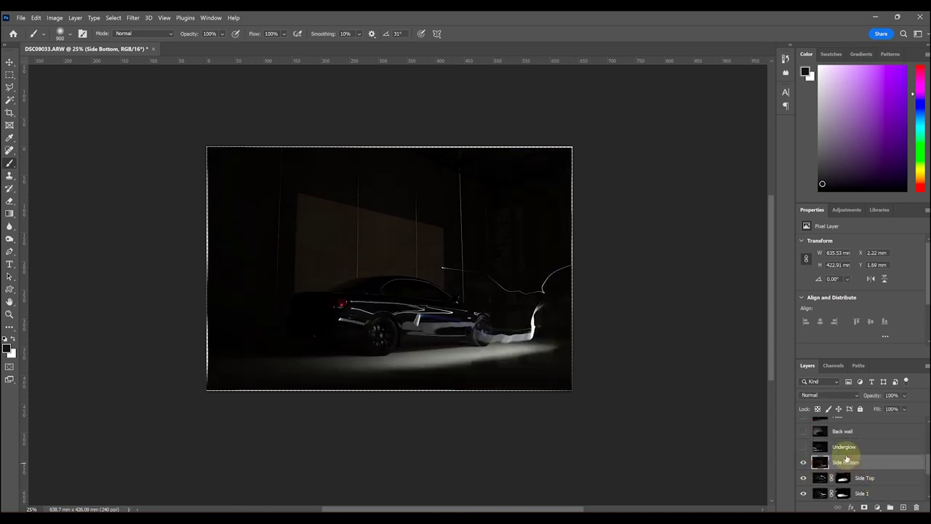
Set the Side Bottom layer to Lighten blending and add a layer mask to it.
left_click(839, 397)
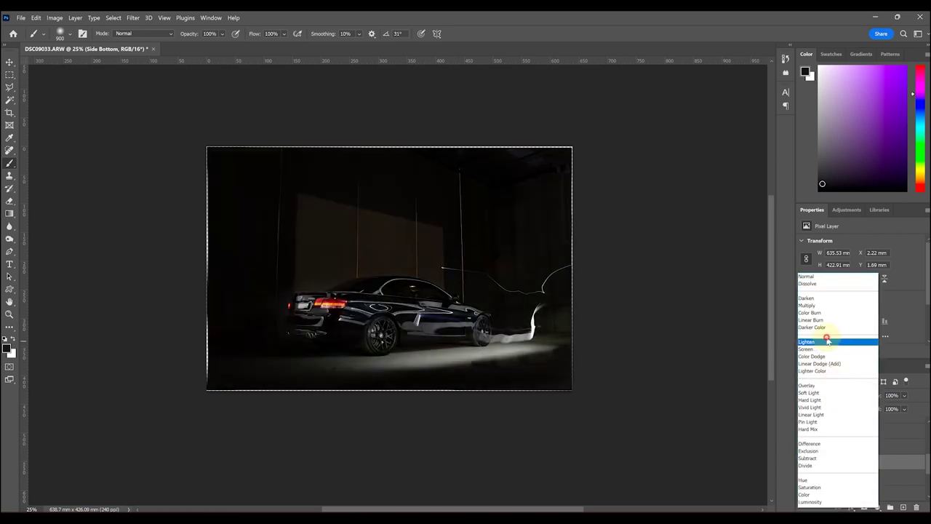
left_click(827, 342)
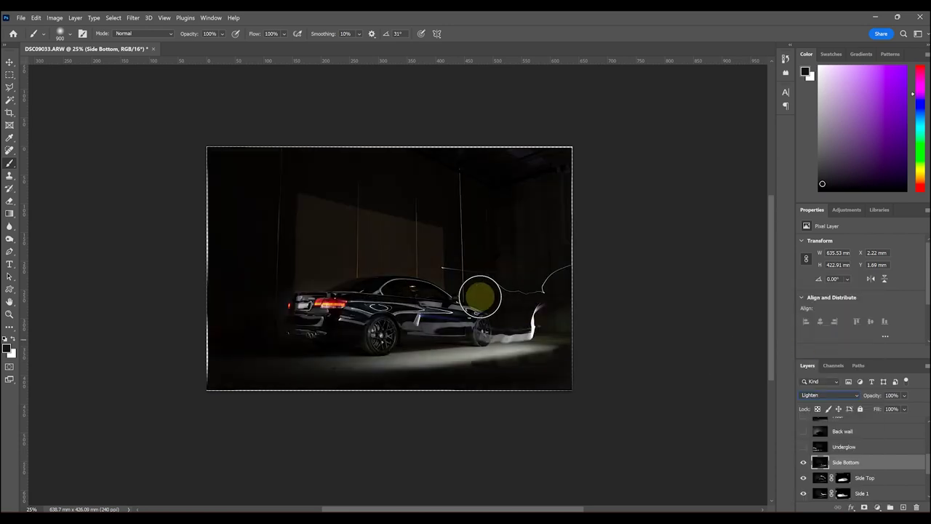
left_click(864, 507)
Mask out the light trails, lit floor and the white and blue door streaks on the Side Bottom mask at 100% flow.
mouse_move(519, 297)
left_mouse_down()
mouse_move(549, 281)
mouse_move(552, 266)
mouse_move(536, 283)
mouse_move(463, 268)
mouse_move(451, 255)
mouse_move(536, 278)
mouse_move(438, 388)
mouse_move(425, 295)
mouse_move(384, 245)
left_mouse_up()
key("ctrl+plus")
key("ctrl+plus")
key("ctrl+plus")
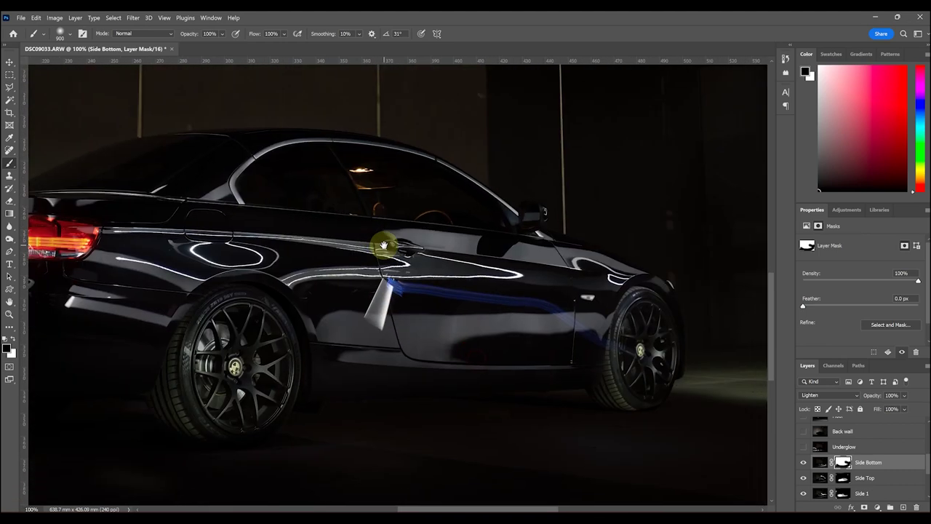
key("bracketleft")
key("bracketleft")
key("bracketleft")
key("bracketleft")
key("bracketleft")
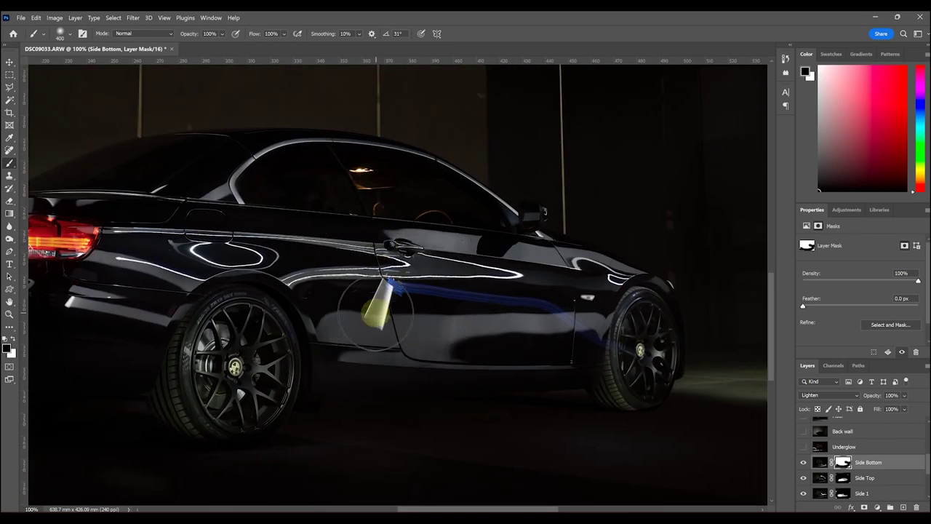
left_click(64, 35)
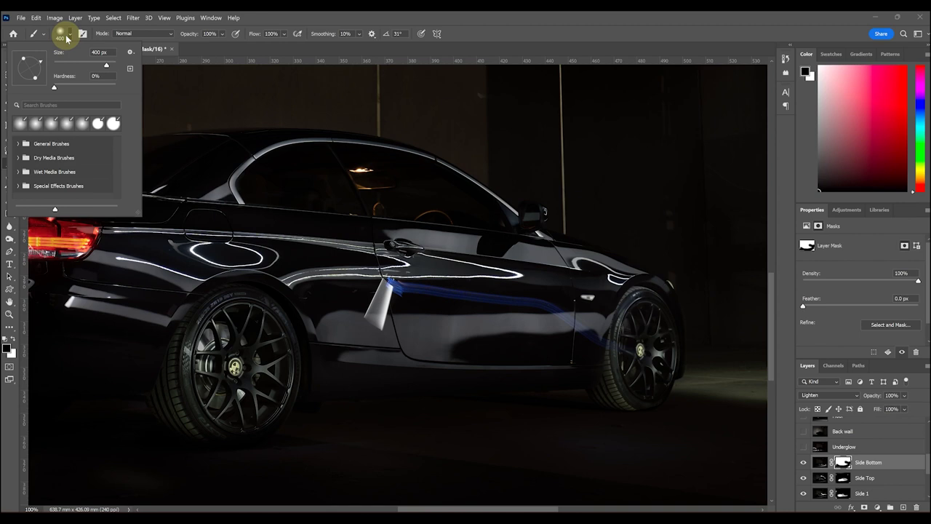
left_click(259, 16)
left_click(368, 311)
key("bracketleft")
mouse_move(380, 304)
left_mouse_down()
mouse_move(396, 283)
mouse_move(379, 302)
mouse_move(438, 294)
mouse_move(528, 303)
mouse_move(651, 350)
mouse_move(611, 344)
mouse_move(656, 351)
mouse_move(622, 343)
mouse_move(504, 376)
mouse_move(557, 370)
left_mouse_up()
Soften the lower body and floor areas on the Side Bottom mask with a 700 px brush at 22% flow.
key("bracketleft")
key("bracketright")
key("bracketright")
key("bracketright")
key("bracketright")
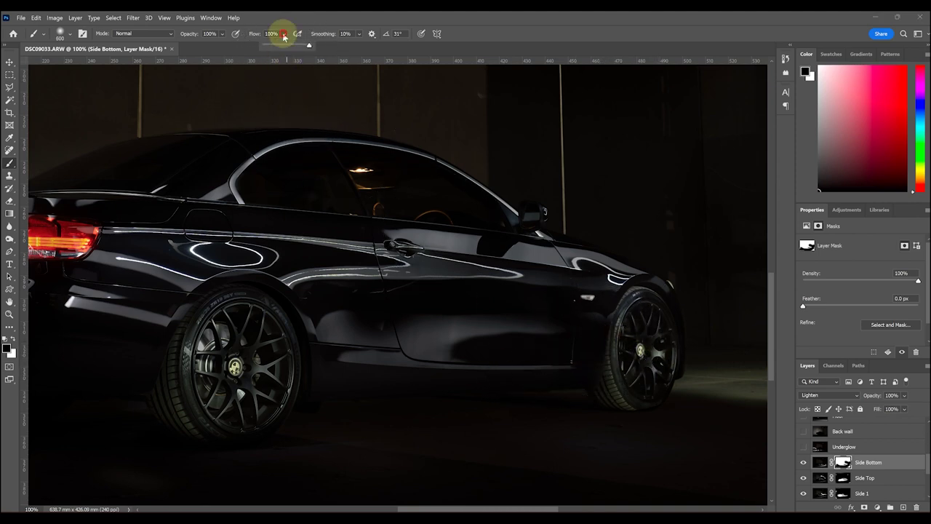
left_click(315, 22)
key("bracketright")
mouse_move(312, 364)
left_mouse_down()
mouse_move(513, 357)
mouse_move(206, 364)
mouse_move(531, 453)
left_mouse_up()
key("ctrl+minus")
key("ctrl+minus")
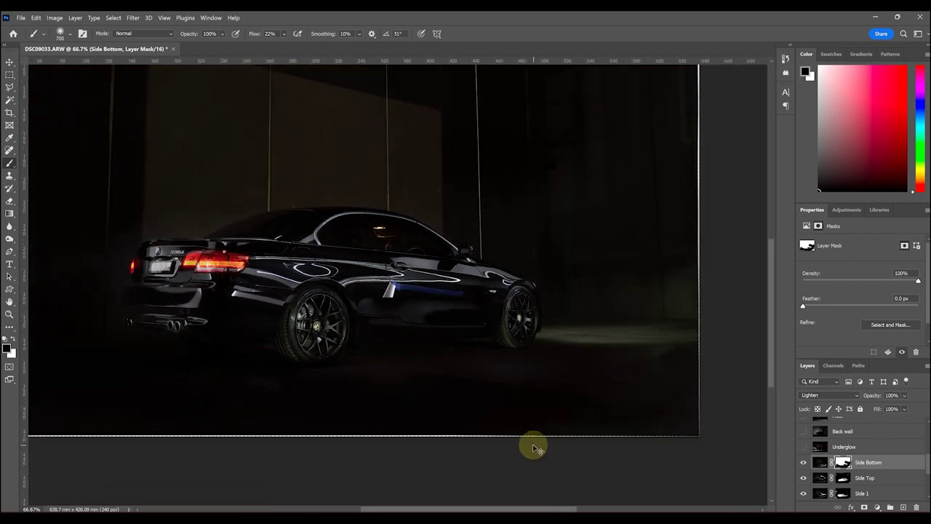
key("ctrl+minus")
left_click_drag(510, 371, 519, 394)
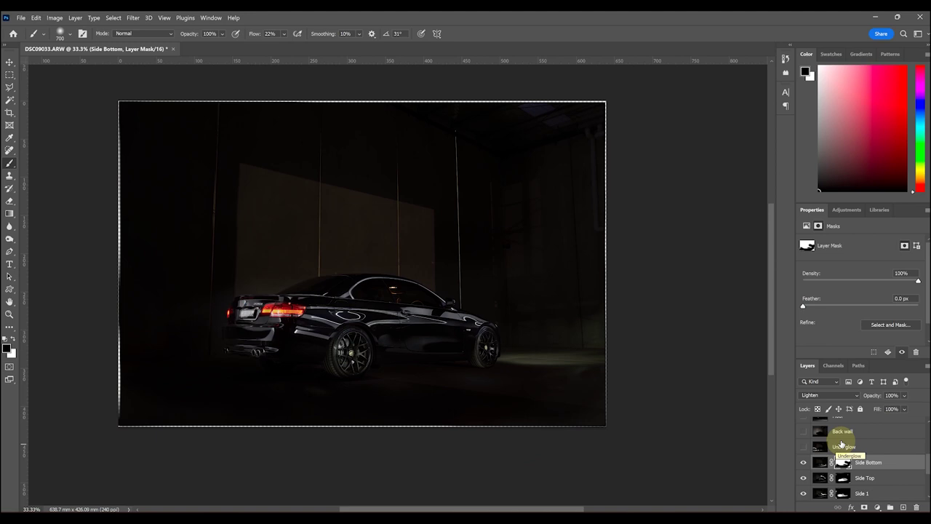
Preview the Roofline from Back exposure, move its layer directly above Side Bottom and make it visible.
scroll(844, 445, "up", 3)
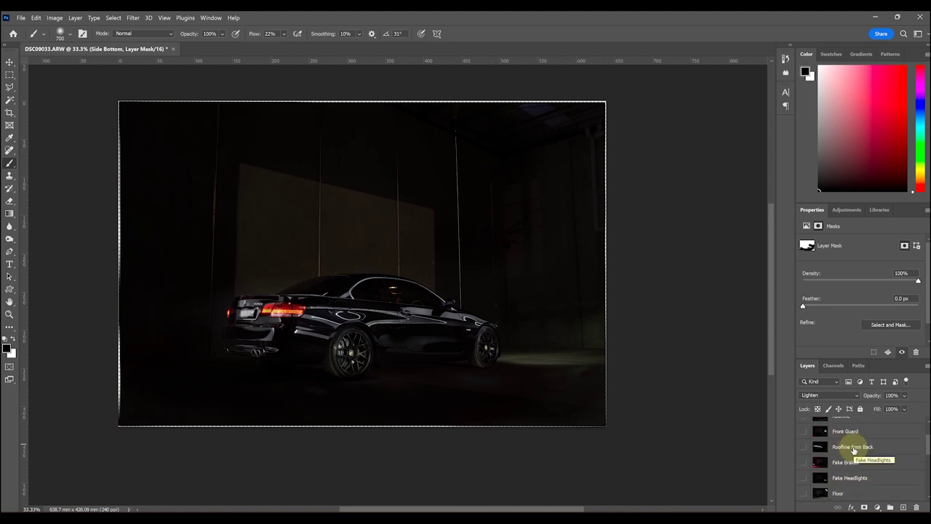
left_click(803, 446, "alt")
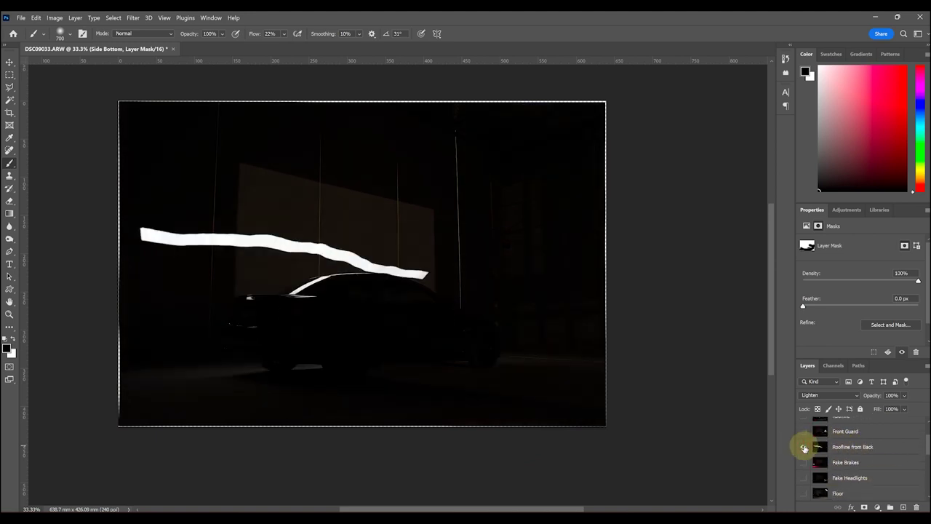
left_click(804, 446, "alt")
left_click(804, 446, "alt")
left_click(804, 447, "alt")
mouse_move(880, 453)
left_mouse_down()
mouse_move(875, 491)
mouse_move(885, 451)
mouse_move(897, 482)
mouse_move(878, 457)
mouse_move(878, 467)
left_mouse_up()
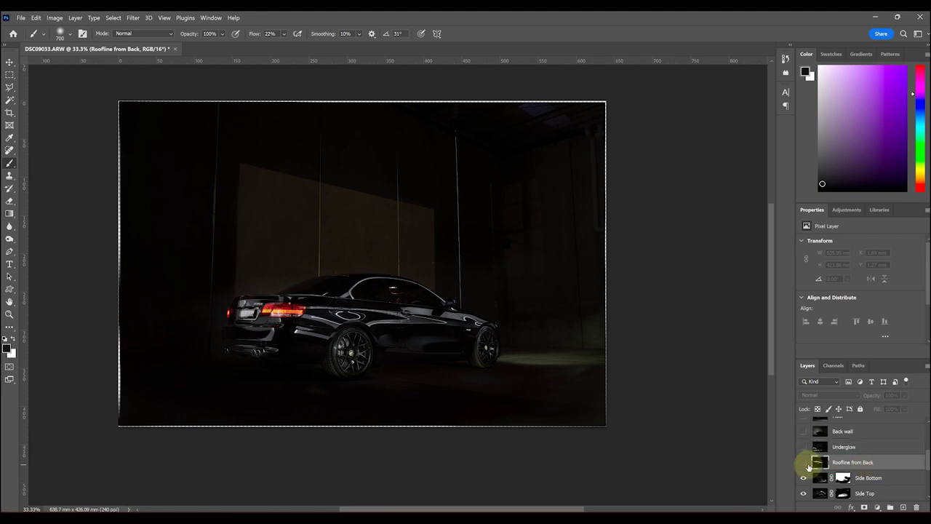
left_click(804, 462, "alt")
Set the Roofline from Back layer to Lighten blending and add a layer mask to it.
left_click(843, 396)
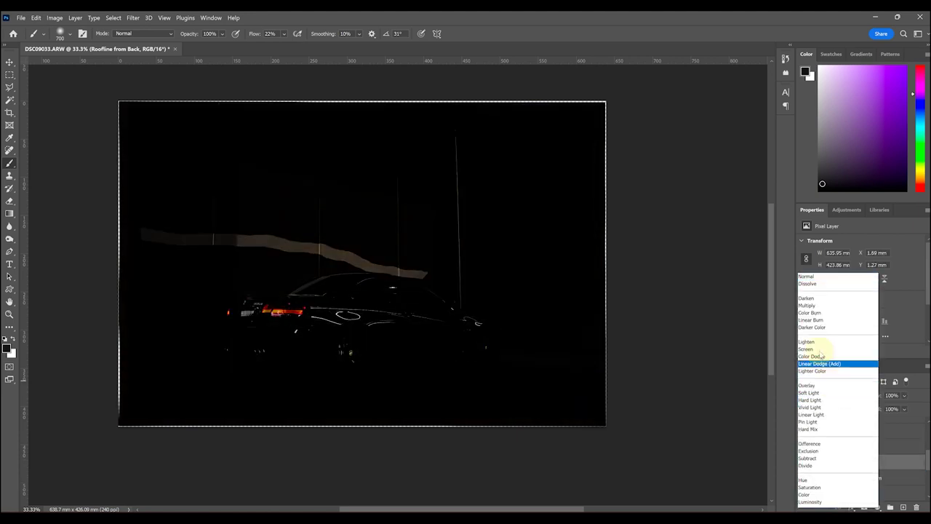
left_click(818, 344)
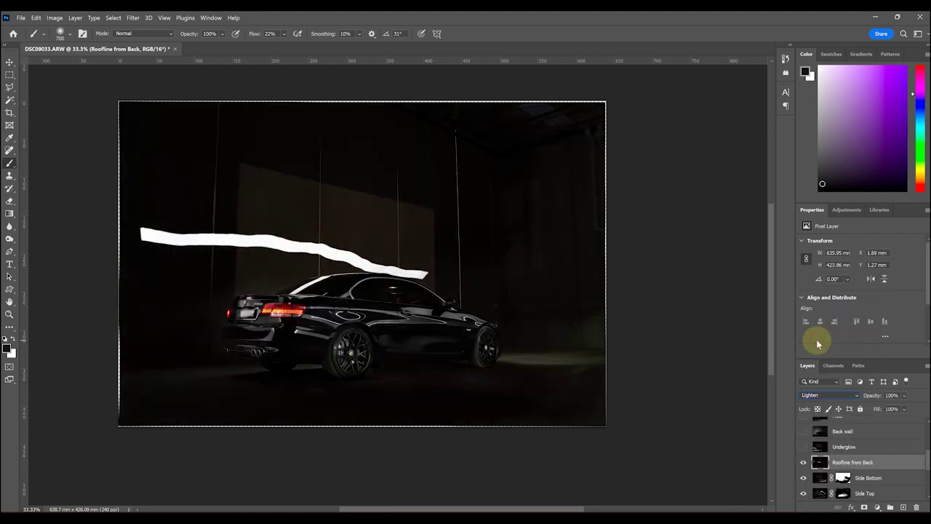
left_click(865, 507)
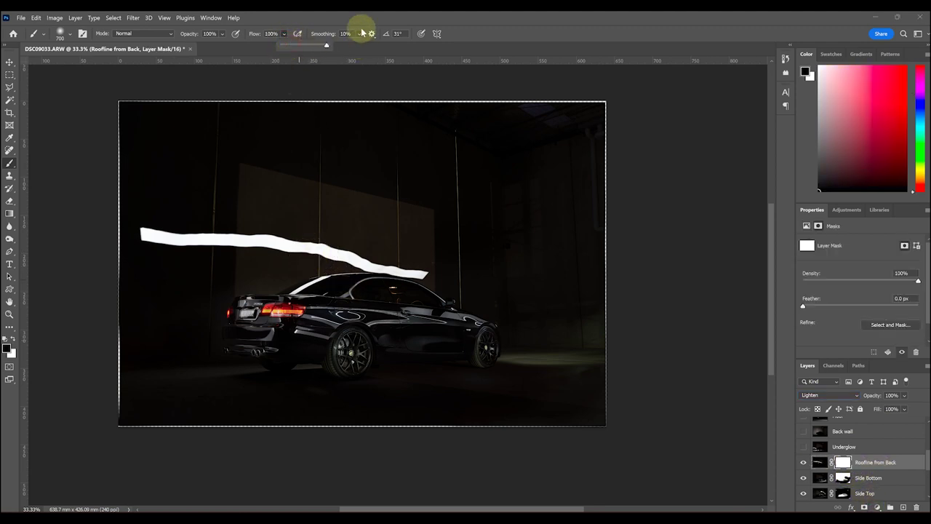
Mask out the white light trail on the Roofline from Back mask at 100% flow and soften the rear pillar highlight at 18% flow.
mouse_move(308, 214)
left_mouse_down()
mouse_move(251, 233)
mouse_move(144, 234)
mouse_move(209, 240)
mouse_move(125, 229)
mouse_move(418, 257)
left_mouse_up()
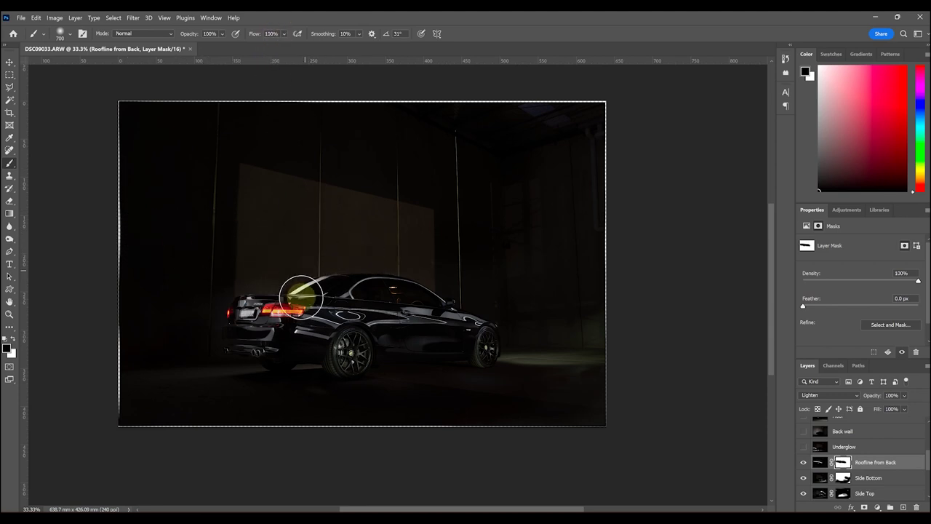
left_click(281, 34)
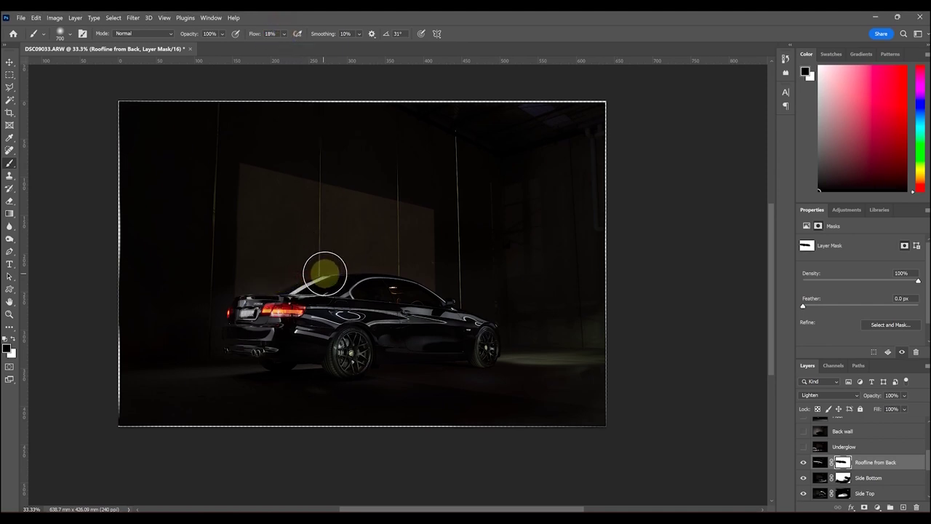
mouse_move(292, 285)
left_mouse_down()
mouse_move(201, 271)
mouse_move(283, 282)
left_mouse_up()
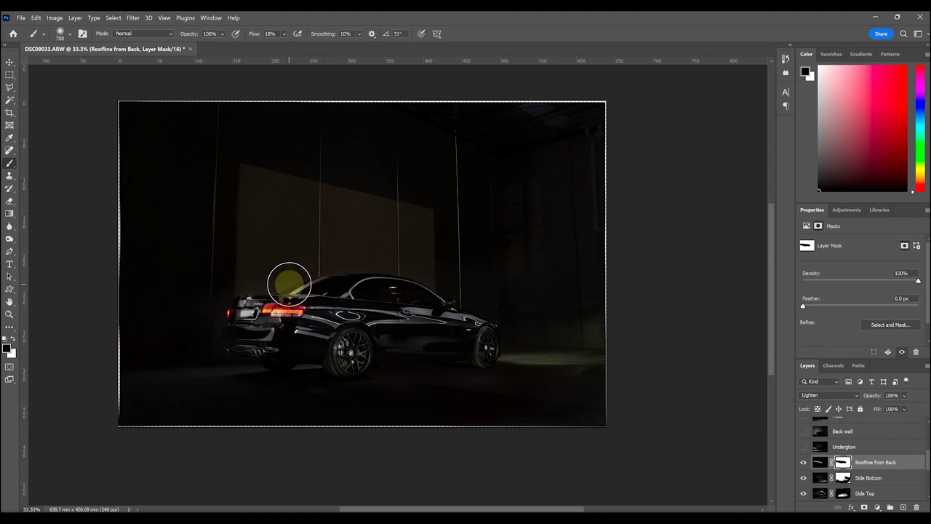
Compare the image with and without the Roofline from Back layer and leave that layer hidden.
left_click(803, 462)
left_click(803, 463)
left_click(803, 462)
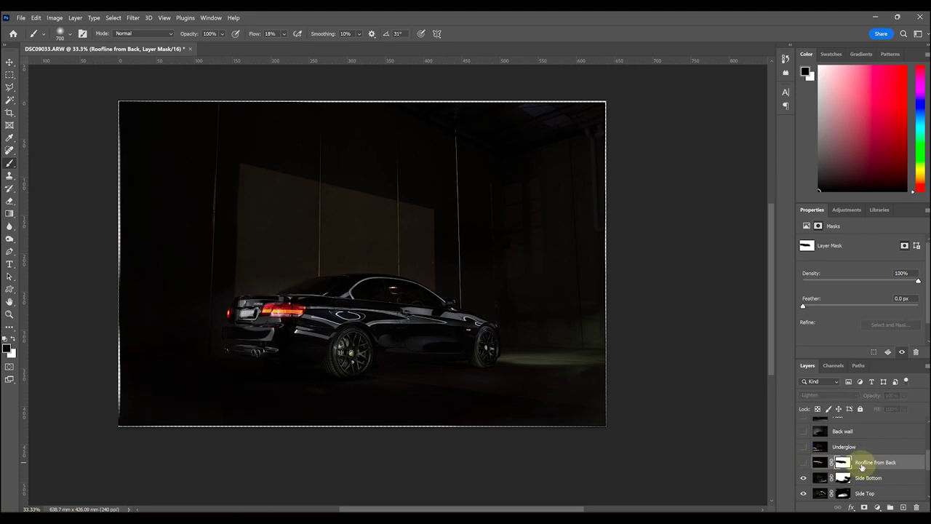
Move the Roofline layer directly above Side Bottom and make it visible.
scroll(863, 466, "up", 4)
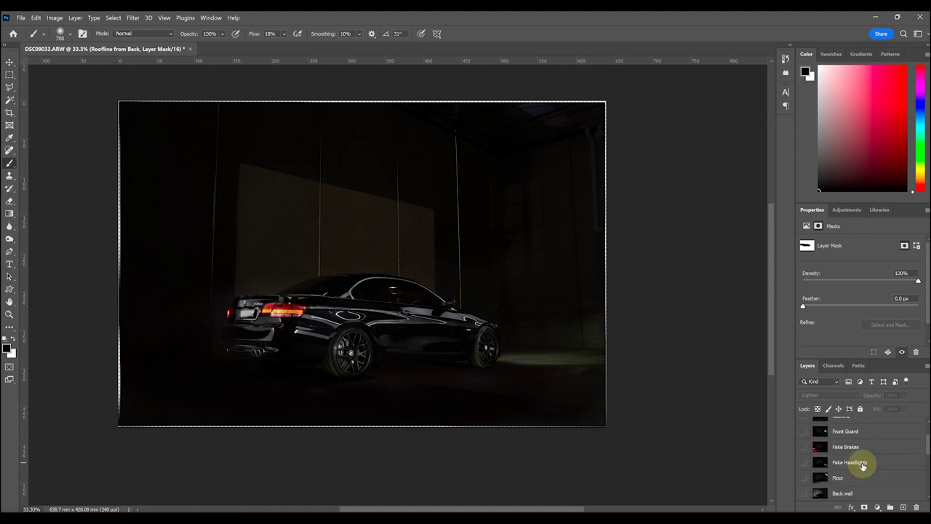
scroll(862, 466, "up", 1)
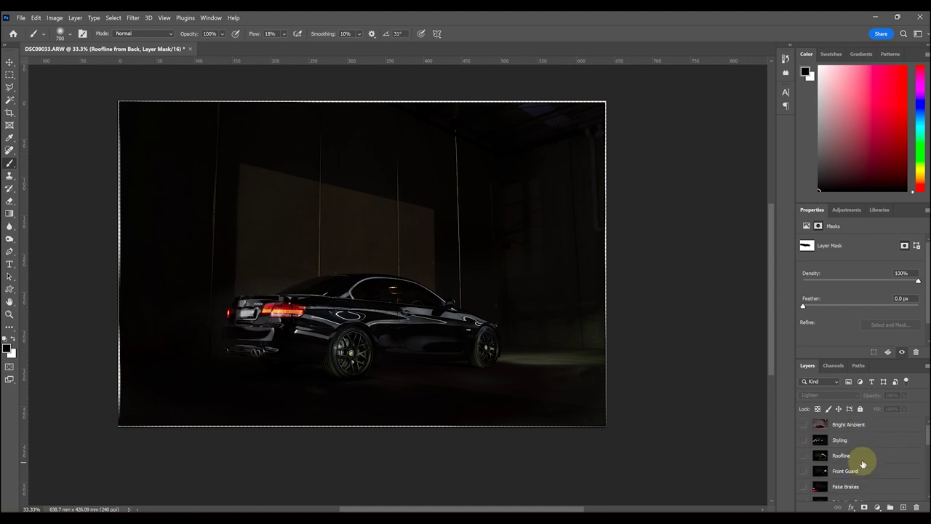
left_click(863, 460)
left_click_drag(864, 456, 869, 487)
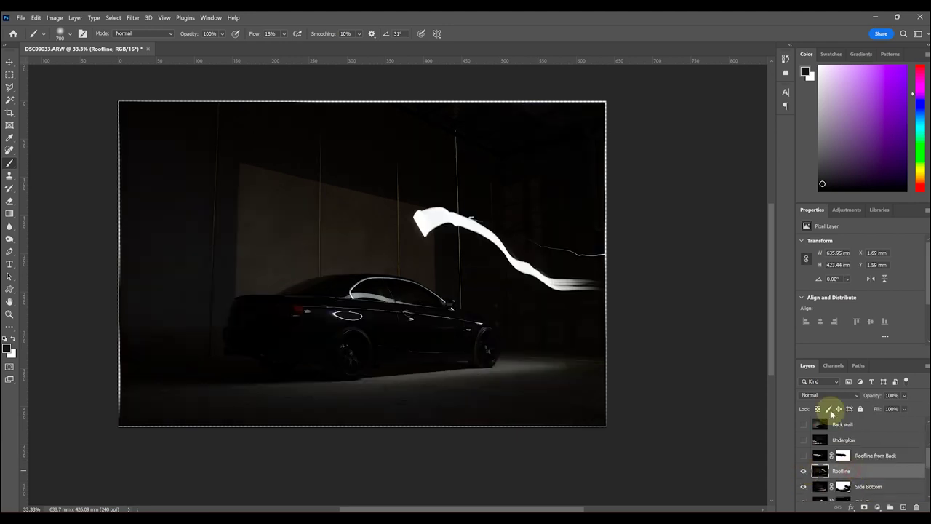
Set the Roofline layer to Lighten blending and add a layer mask to it.
left_click(829, 395)
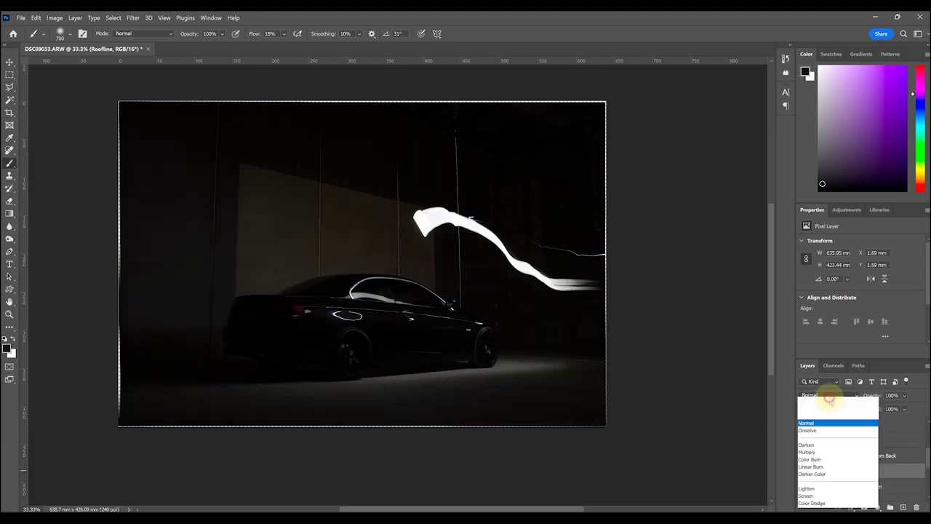
left_click(807, 341)
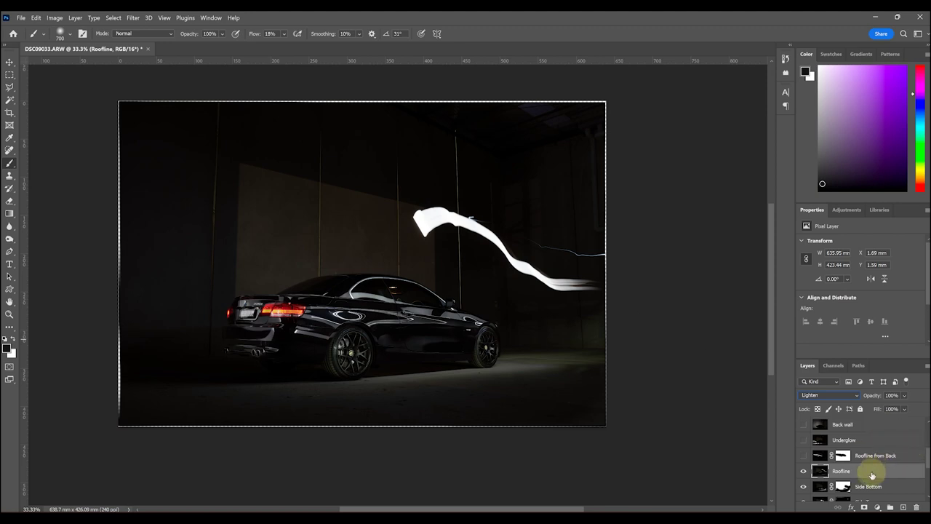
left_click(864, 507)
Mask out the light trail on the Roofline mask at 100% flow and fade the surrounding wall and floor with a 1200 px brush at 21% flow.
left_click_drag(400, 220, 476, 222)
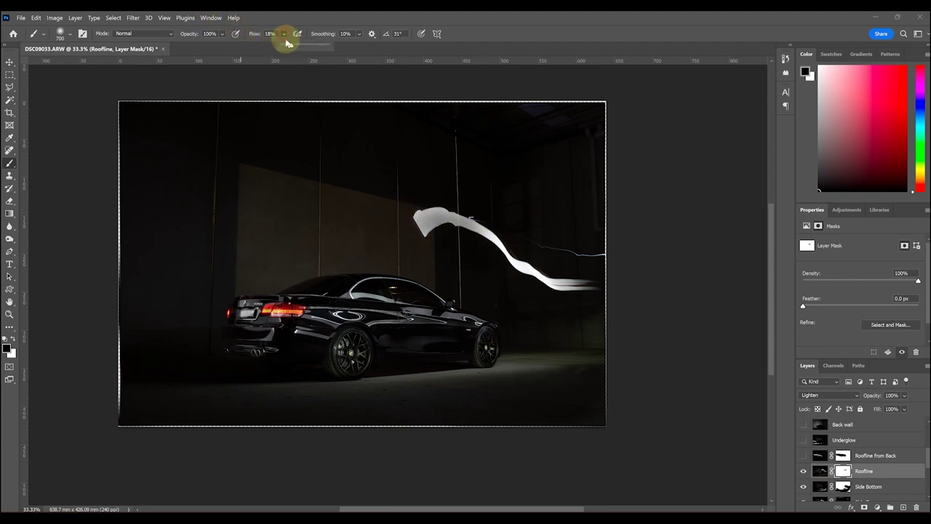
left_click_drag(303, 47, 354, 46)
mouse_move(445, 247)
left_mouse_down()
mouse_move(416, 216)
mouse_move(309, 232)
mouse_move(193, 322)
mouse_move(144, 202)
left_mouse_up()
key("bracketright")
key("bracketright")
key("bracketright")
key("bracketright")
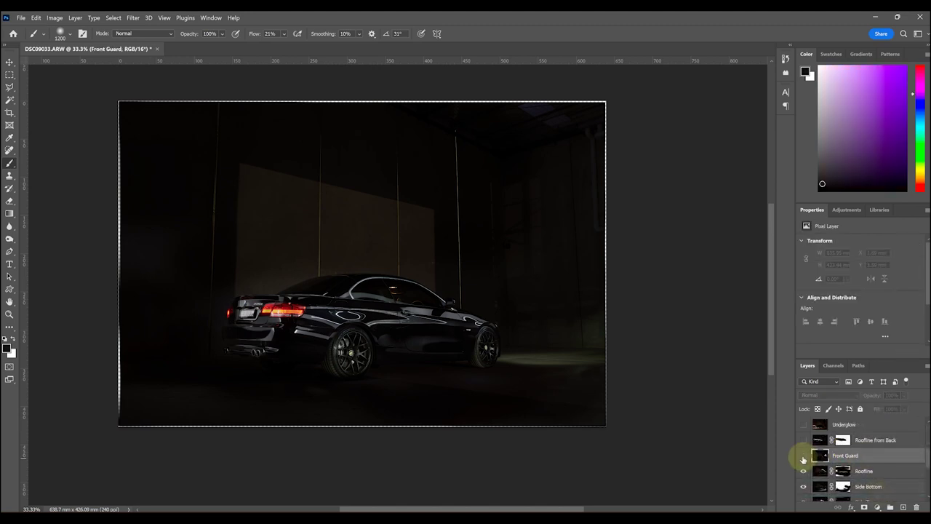
Place the visible Front Guard layer directly above Roofline, using Lighten blending and a new layer mask.
left_click(803, 456)
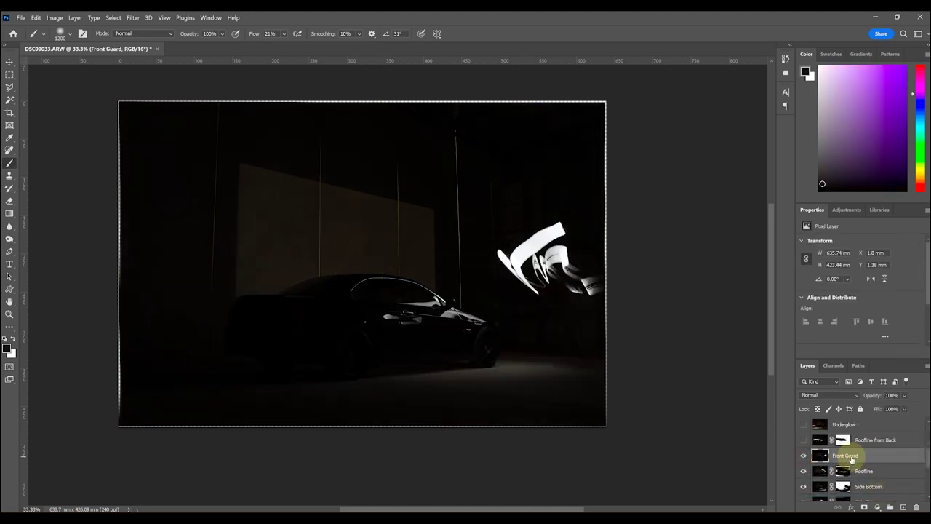
left_click(825, 400)
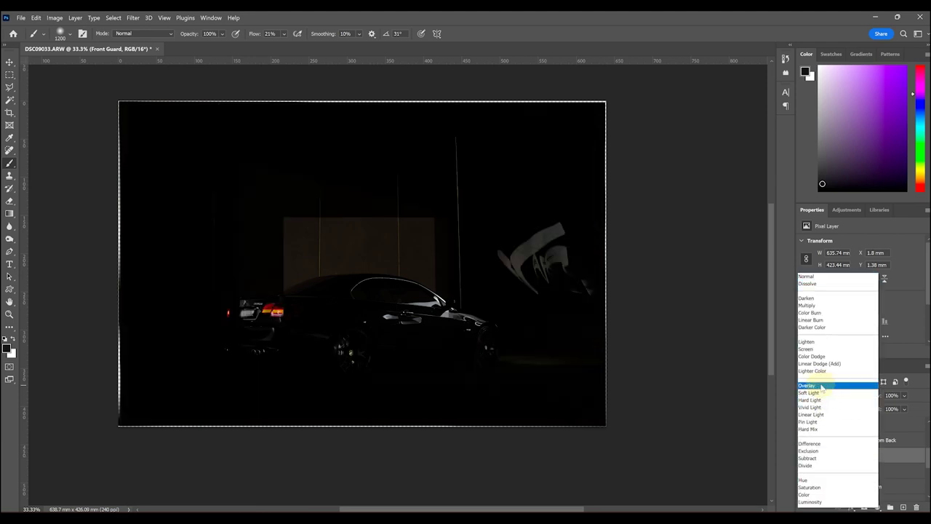
left_click(816, 347)
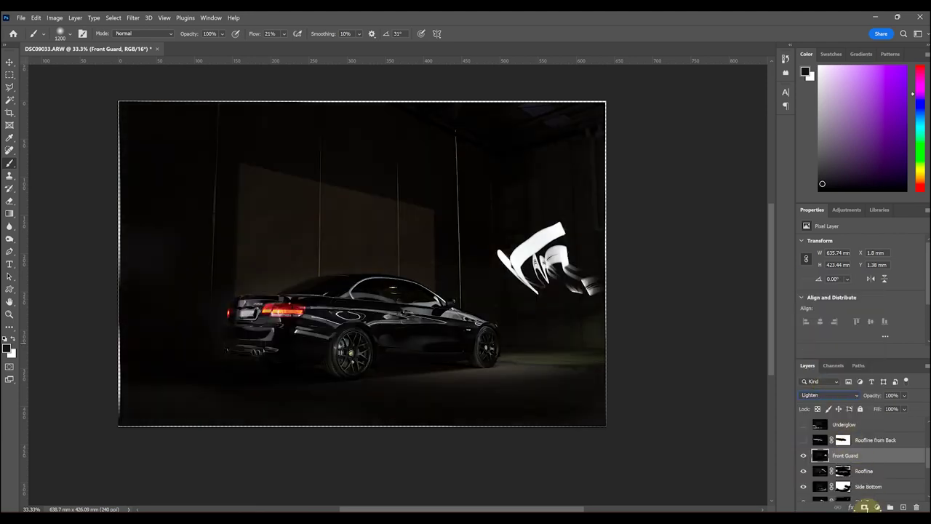
left_click(864, 507)
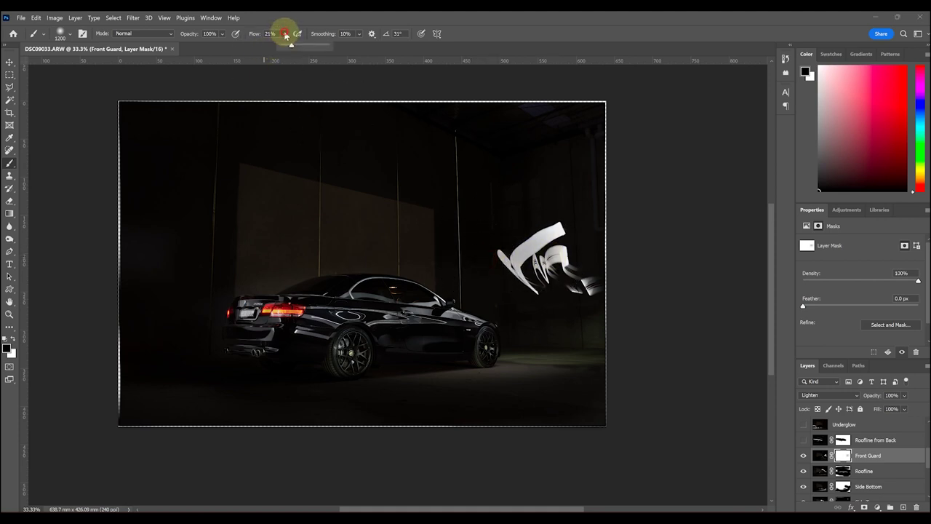
Mask out the light trails, wall and floor on the Front Guard mask at 100% flow and soften the area around the car at 17% flow.
left_click_drag(308, 49, 342, 45)
mouse_move(502, 218)
left_mouse_down()
mouse_move(623, 283)
mouse_move(599, 281)
mouse_move(534, 230)
mouse_move(516, 127)
mouse_move(443, 154)
mouse_move(439, 254)
mouse_move(318, 252)
mouse_move(238, 319)
mouse_move(86, 240)
mouse_move(339, 376)
mouse_move(356, 357)
mouse_move(339, 389)
mouse_move(573, 397)
mouse_move(550, 349)
left_mouse_up()
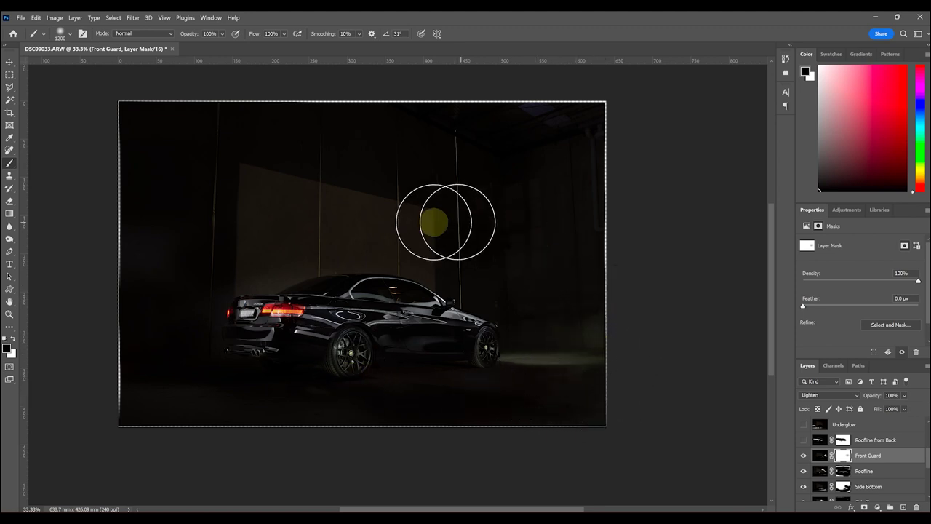
mouse_move(410, 214)
left_mouse_down()
mouse_move(592, 160)
mouse_move(175, 183)
mouse_move(592, 152)
mouse_move(195, 55)
left_mouse_up()
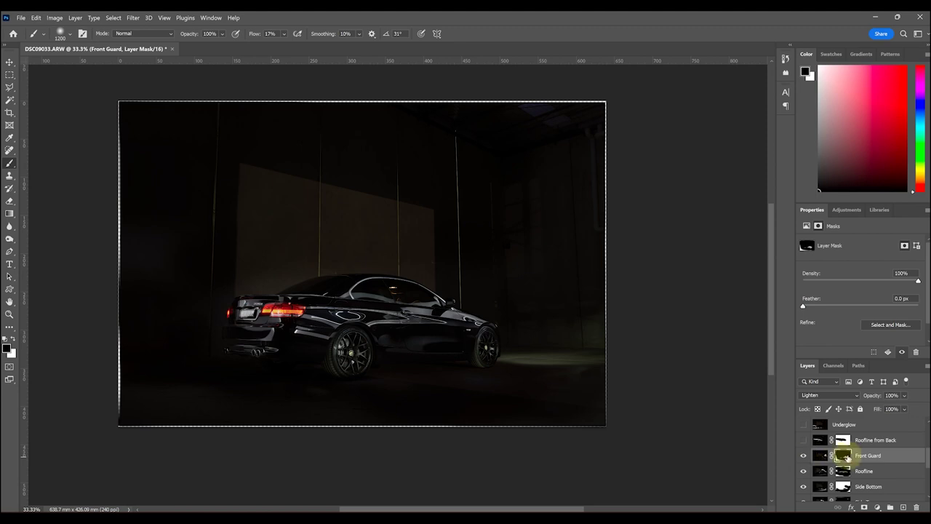
key("[")
key("[")
key("[")
key("[")
mouse_move(410, 329)
left_mouse_down()
mouse_move(371, 325)
mouse_move(395, 315)
mouse_move(421, 324)
mouse_move(352, 270)
left_mouse_up()
Compare the Front Guard layer on and off, and fade its side window reflections with a 250 px brush at 17% flow.
key("ctrl+plus")
key("ctrl+plus")
key("ctrl+plus")
key("ctrl+plus")
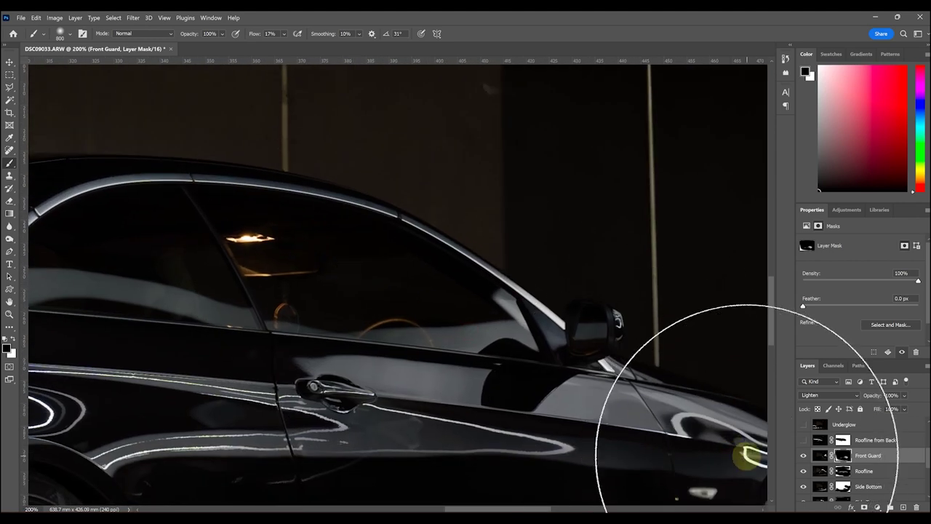
left_click(803, 458)
left_click(803, 458)
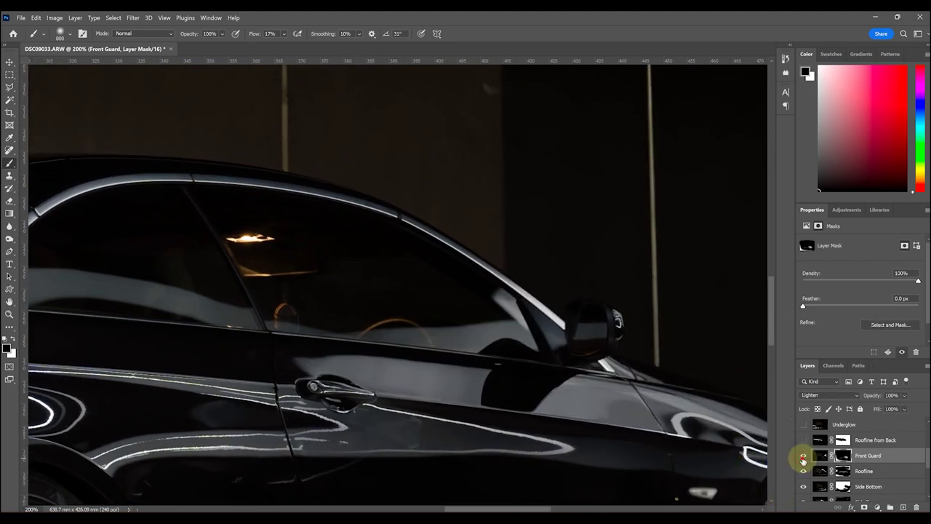
left_click(803, 459)
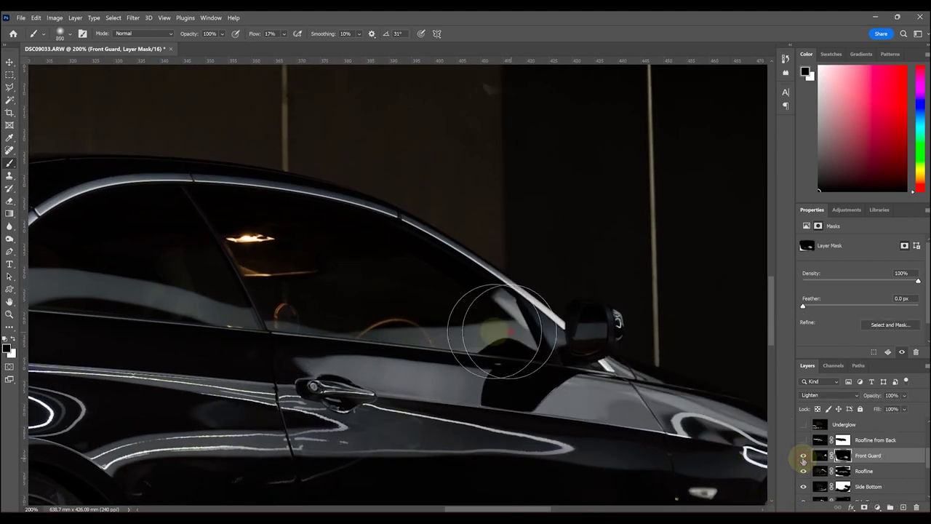
left_click_drag(501, 326, 328, 317)
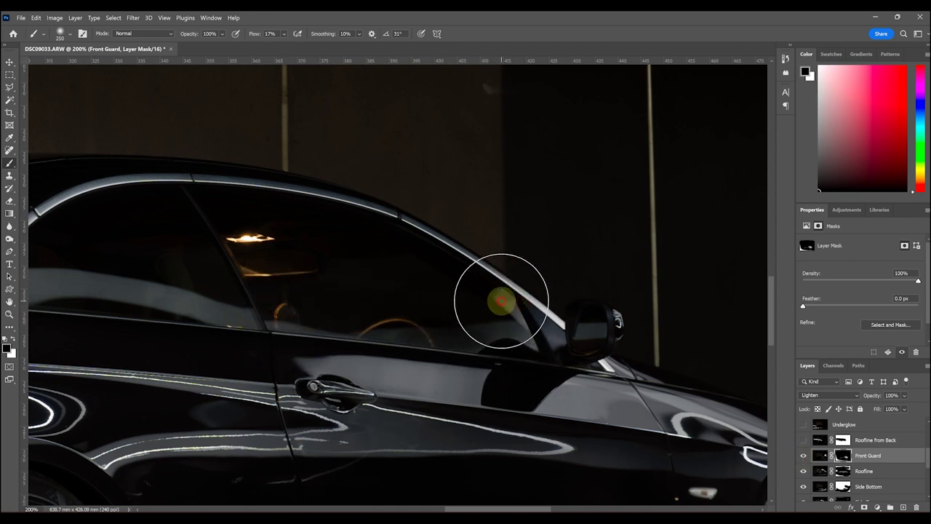
mouse_move(508, 298)
left_mouse_down()
mouse_move(517, 287)
mouse_move(528, 297)
left_mouse_up()
left_click_drag(332, 289, 228, 295)
Compare the Roofline layer on and off, and fade its side window reflection on the mask with the 250 px brush at 17% flow.
key("ctrl+minus")
key("ctrl+minus")
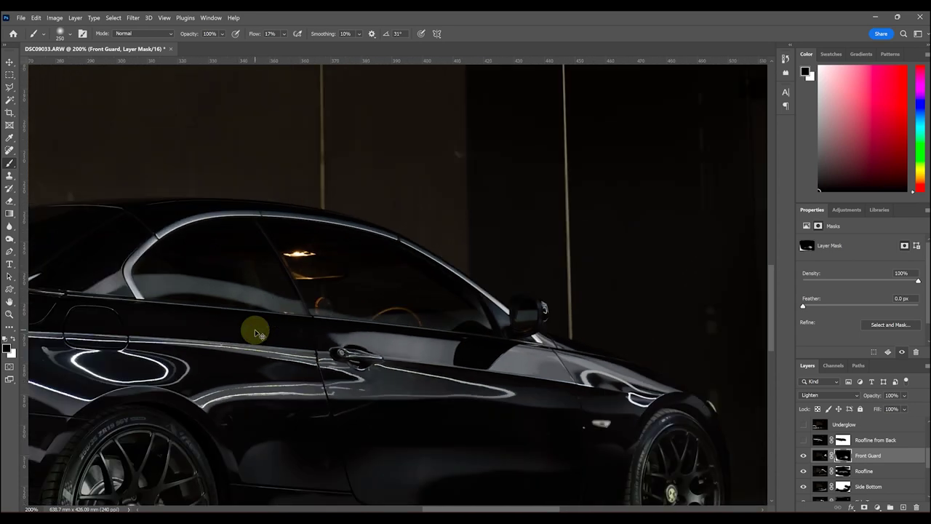
key("ctrl+minus")
key("ctrl+plus")
key("ctrl+plus")
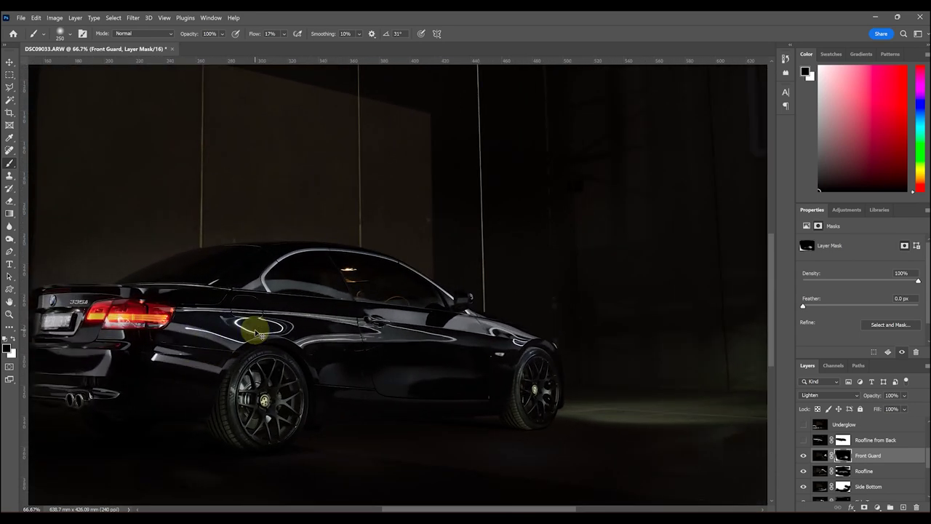
left_click(803, 471)
left_click(803, 472)
left_click(842, 471)
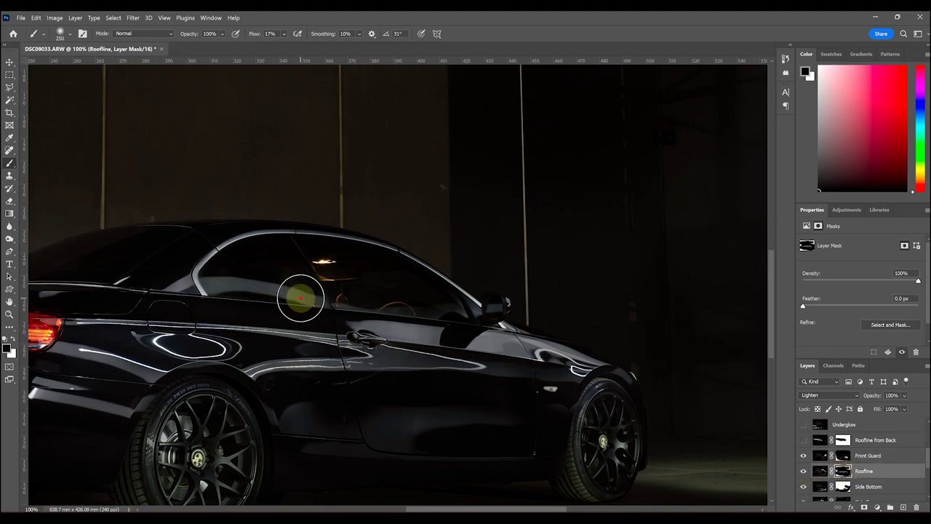
key("ctrl+minus")
key("ctrl+minus")
key("ctrl+minus")
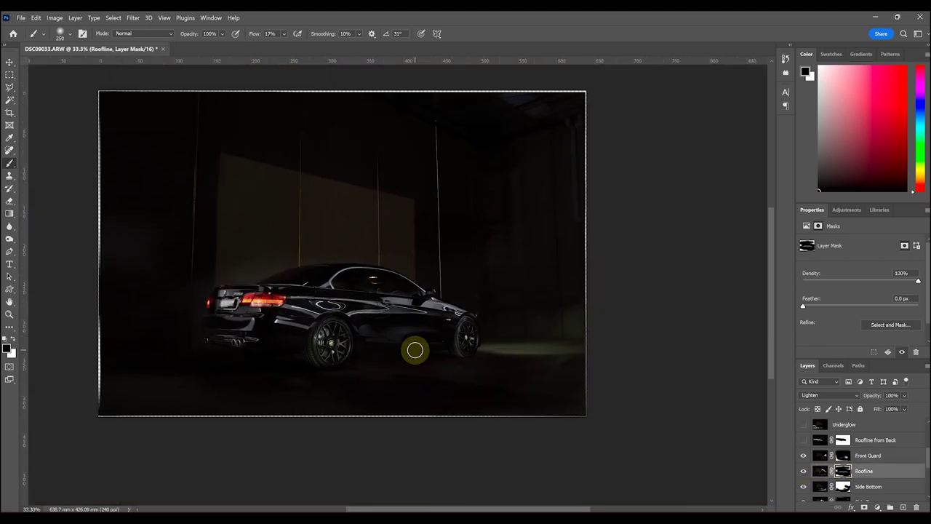
key("ctrl+plus")
key("ctrl+plus")
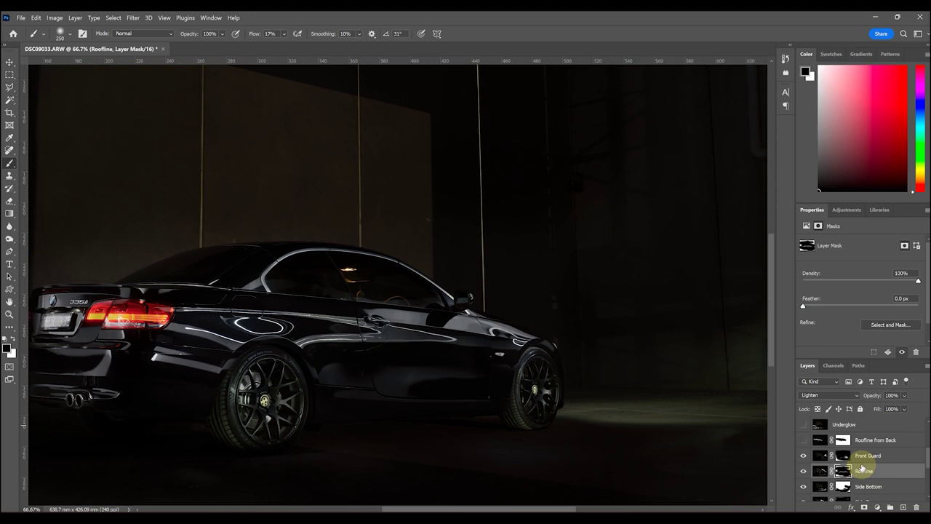
Move the Fake Brakes layer directly above Front Guard and make it visible.
scroll(809, 463, "up", 3)
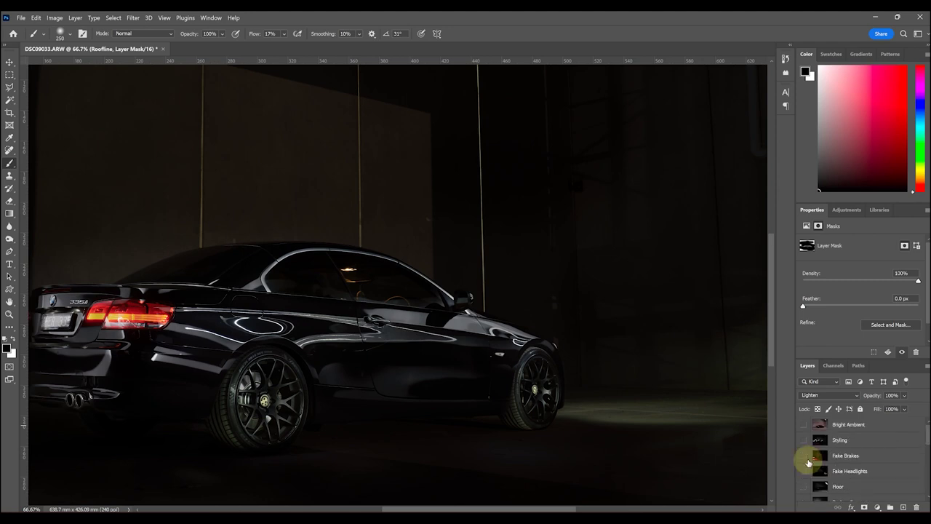
left_click(867, 460)
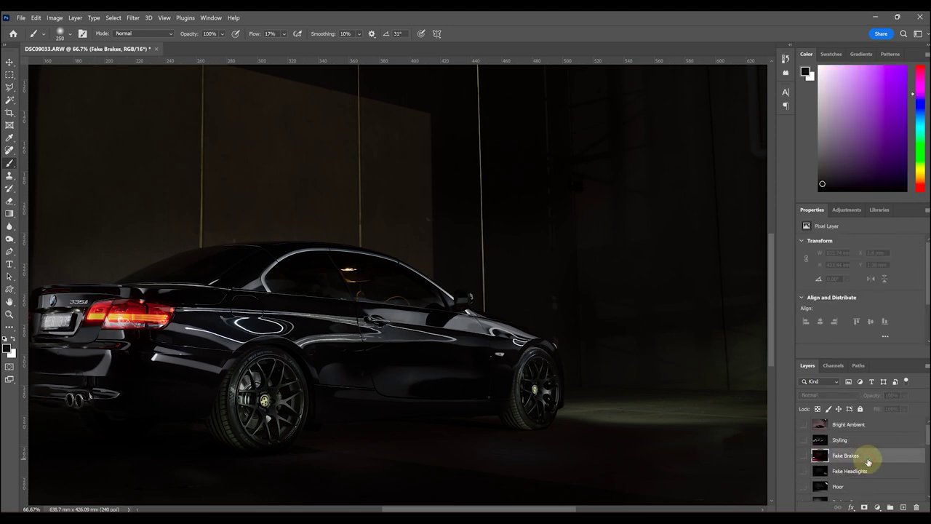
left_click_drag(879, 462, 870, 480)
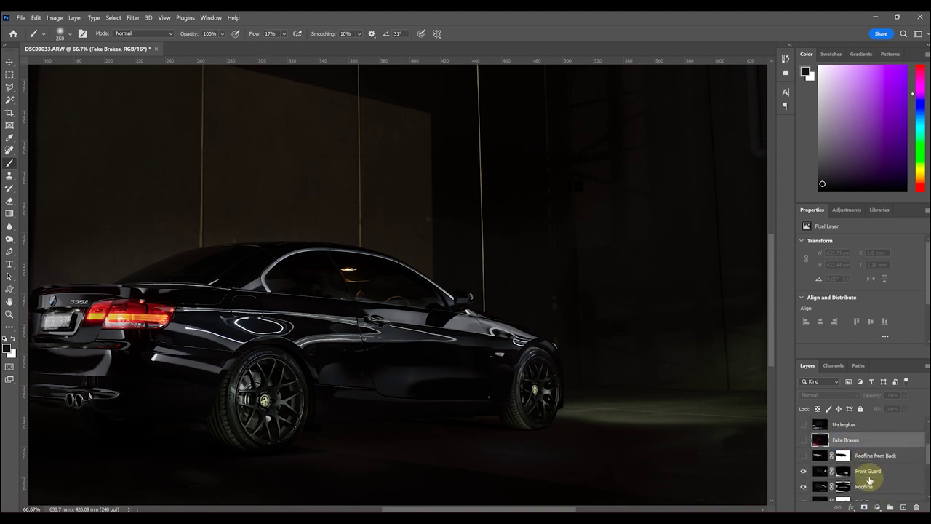
left_click_drag(871, 440, 833, 466)
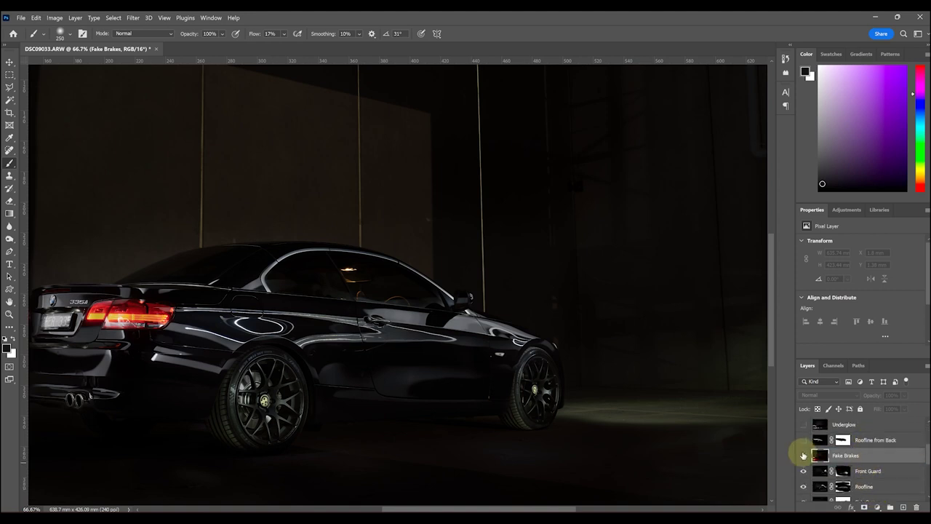
left_click(803, 456)
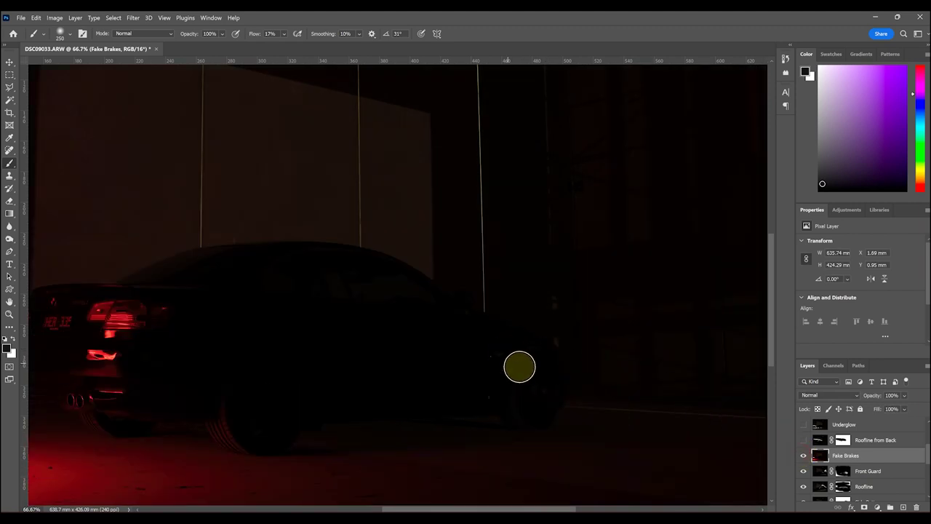
key("ctrl+minus")
left_click_drag(419, 337, 537, 337)
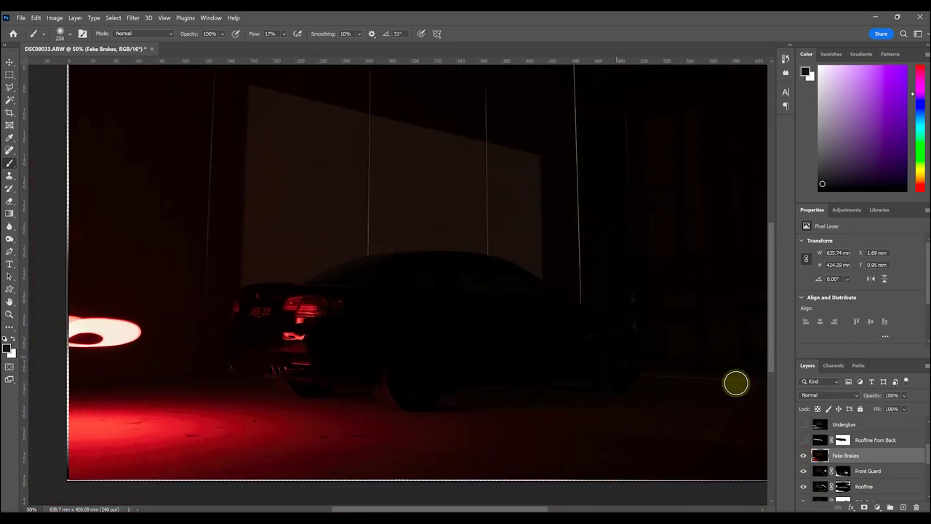
Set the Fake Brakes layer to Lighten blending and add a layer mask to it.
left_click(822, 395)
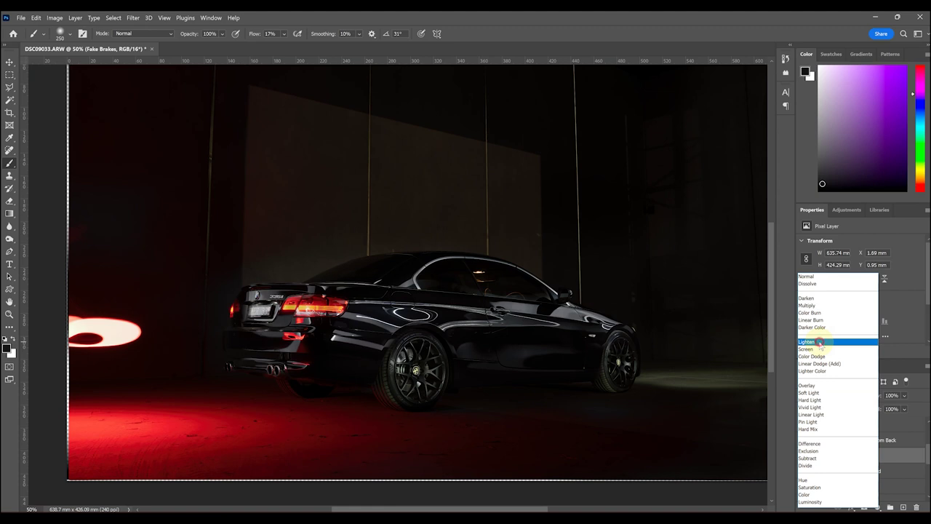
left_click(820, 342)
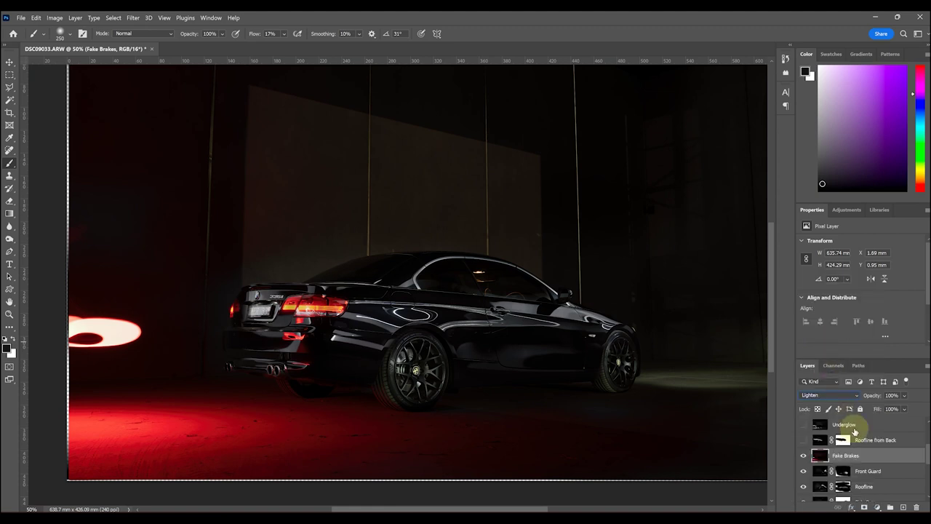
left_click(863, 507)
Mask out the red light loop and bumper reflections on the Fake Brakes mask at 100% flow, and fade the red floor glow with a 1400 px brush at 21% flow.
left_click(292, 44)
left_click_drag(87, 331, 175, 335)
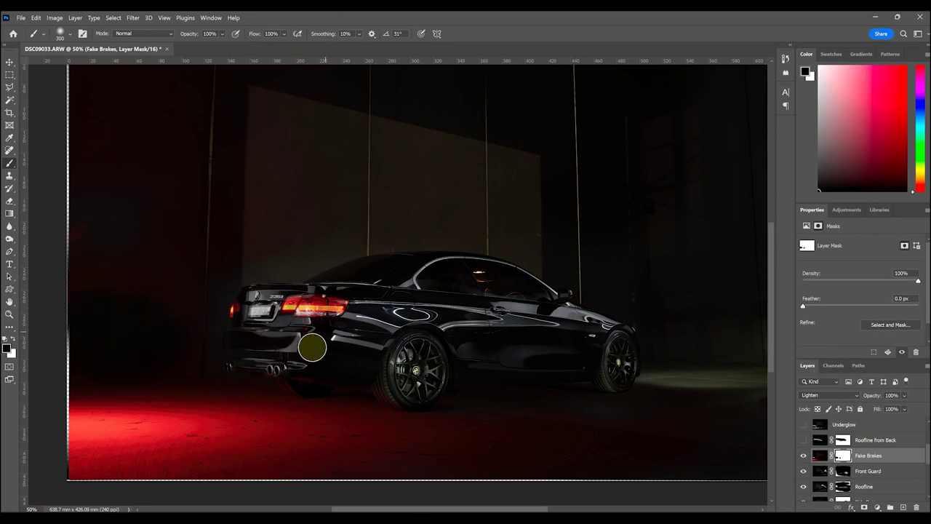
key("bracketright")
key("bracketright")
key("bracketright")
key("bracketright")
key("bracketright")
key("bracketright")
key("bracketright")
key("bracketright")
key("bracketright")
key("bracketright")
key("bracketright")
key("bracketright")
left_click_drag(191, 415, 408, 418)
key("ctrl+minus")
key("ctrl+minus")
key("ctrl+plus")
key("ctrl+plus")
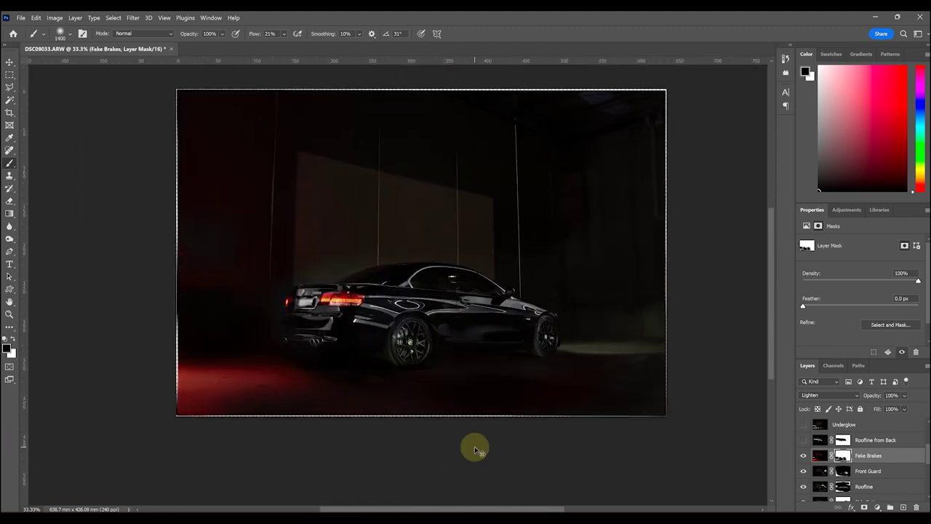
left_click_drag(597, 355, 526, 352)
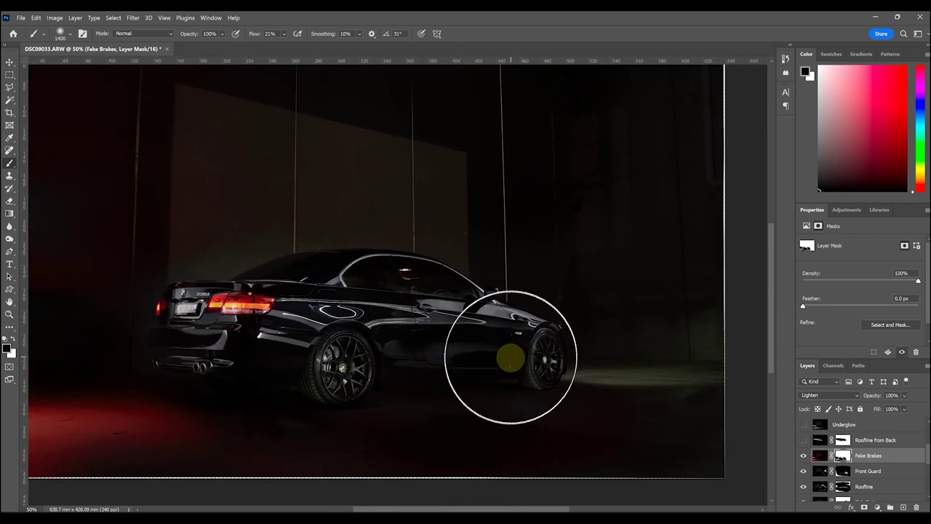
Mask out the car and its surroundings on the Fake Brakes mask with an 1100 px brush at 100% flow, and compare the layer on and off.
key("bracketleft")
key("bracketleft")
key("bracketleft")
key("bracketleft")
key("bracketleft")
key("bracketleft")
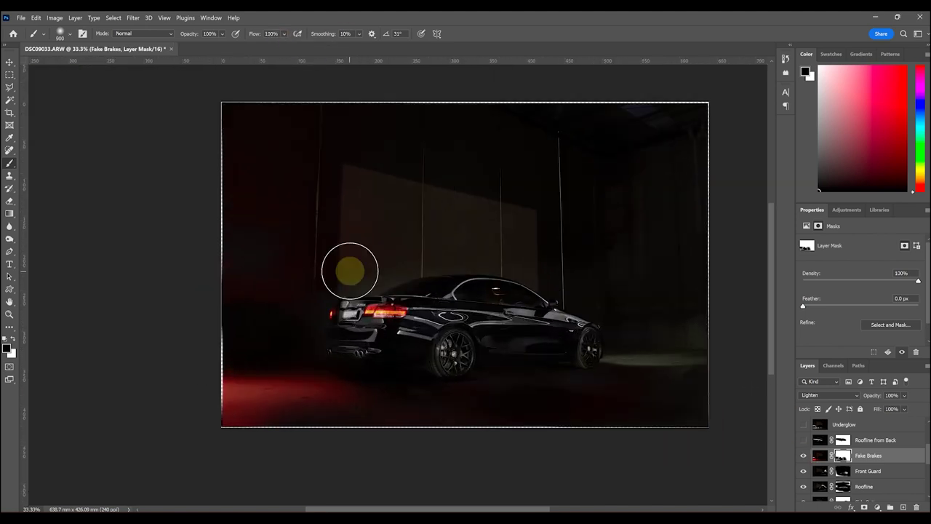
key("bracketright")
key("bracketright")
key("bracketright")
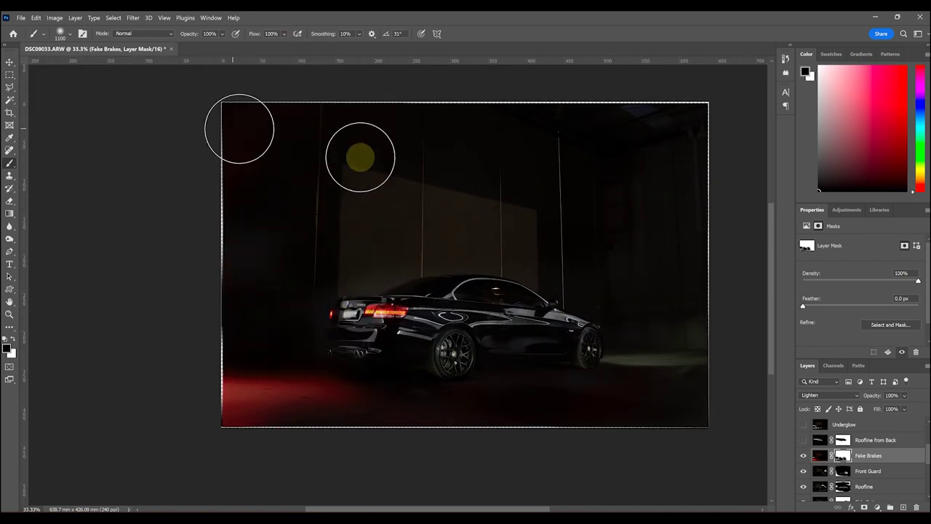
left_click(800, 455)
left_click(801, 455)
left_click(800, 456)
left_click(801, 456)
left_click(801, 456)
left_click(800, 456)
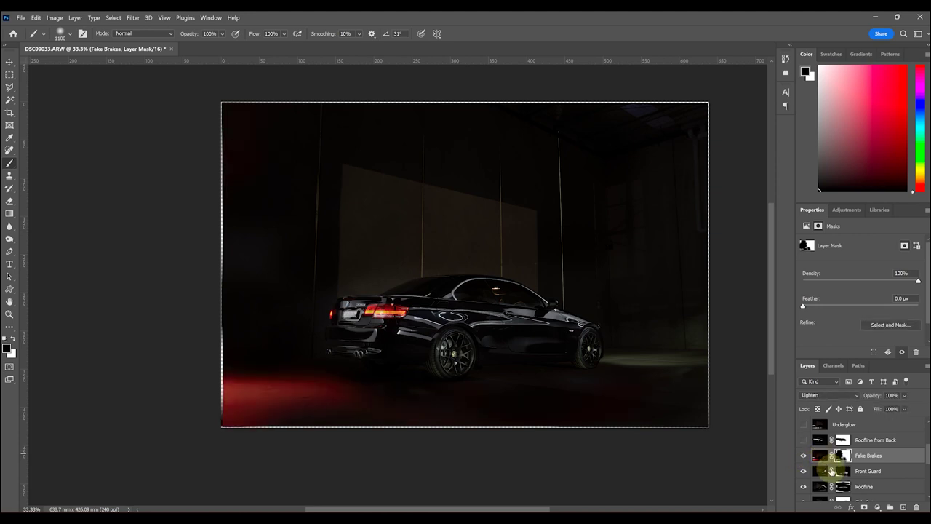
Move the Fake Headlights layer directly above Fake Brakes in the layer stack.
scroll(833, 470, "up", 4)
left_click_drag(880, 441, 807, 449)
scroll(874, 482, "down", 2)
scroll(716, 384, "down", 1)
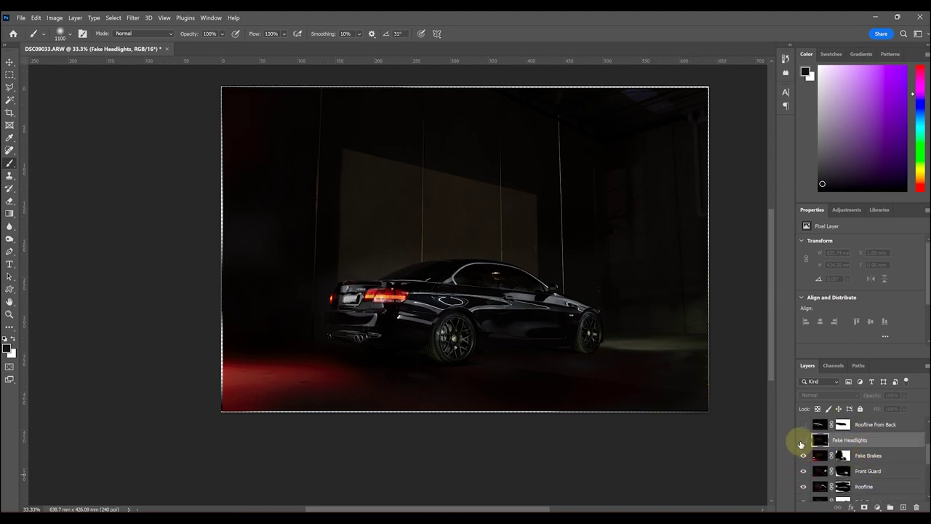
Make the Fake Headlights layer visible in Lighten blending mode with a layer mask.
left_click(803, 441)
left_click(821, 395)
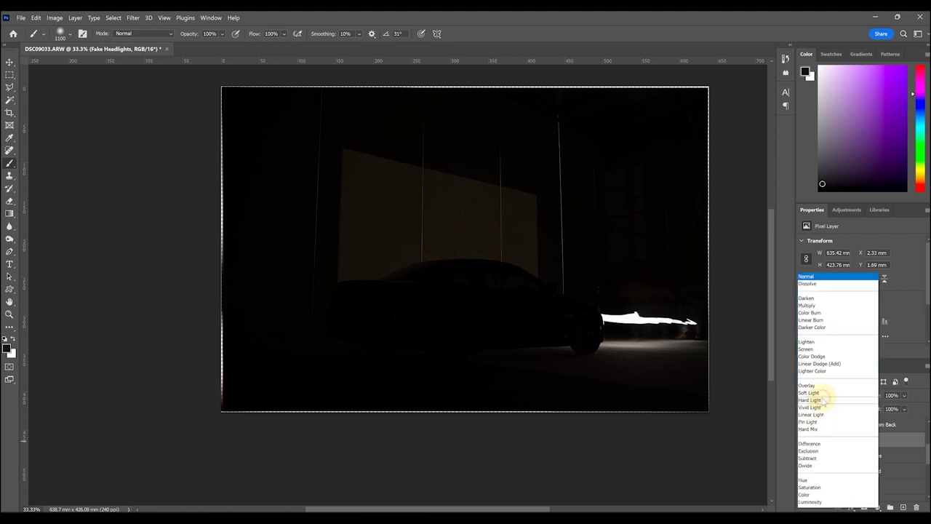
left_click(818, 350)
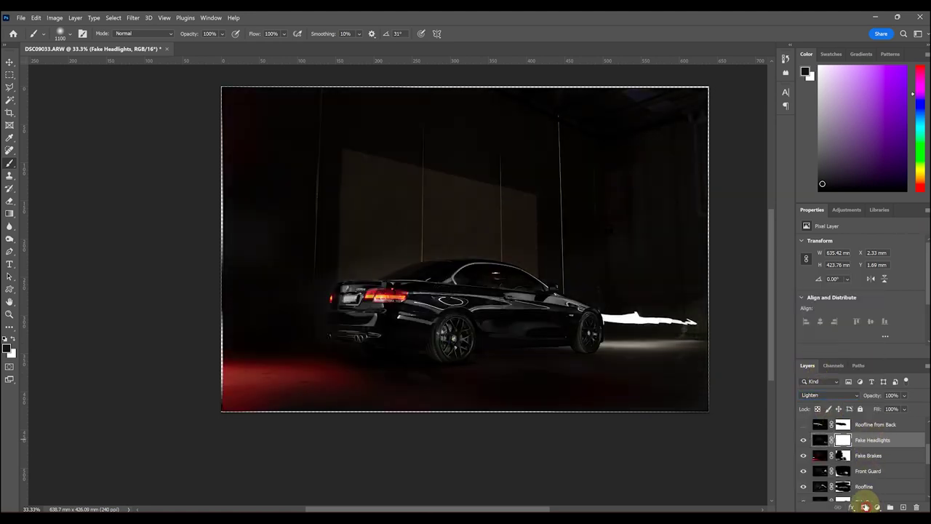
Mask out the white light streak ahead of the car on the Fake Headlights mask with a 700 px brush at 100% flow.
key("bracketleft")
key("bracketleft")
key("bracketleft")
left_click_drag(627, 317, 695, 322)
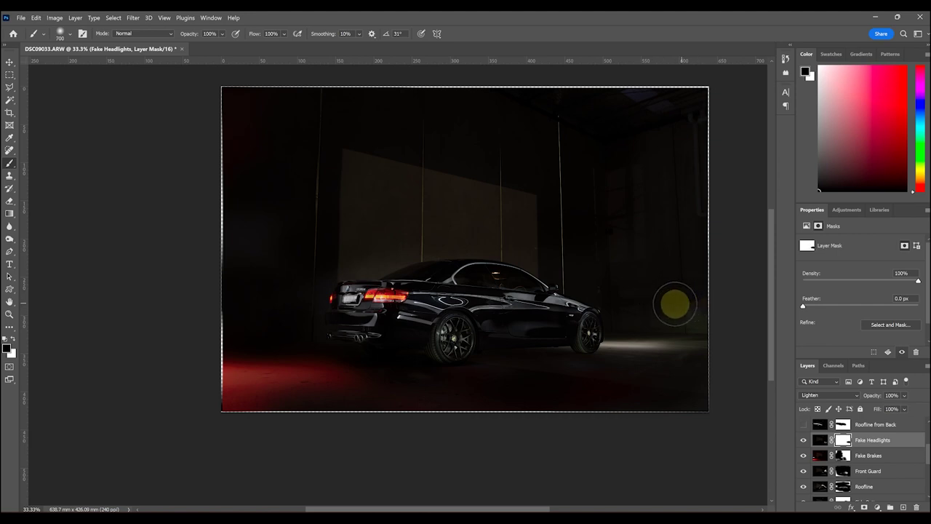
Mask out the car and background on the Fake Headlights mask with an 1100 px brush at 100% flow, keeping the front floor glow, and compare the layer.
key("bracketright")
key("bracketright")
key("bracketright")
key("bracketright")
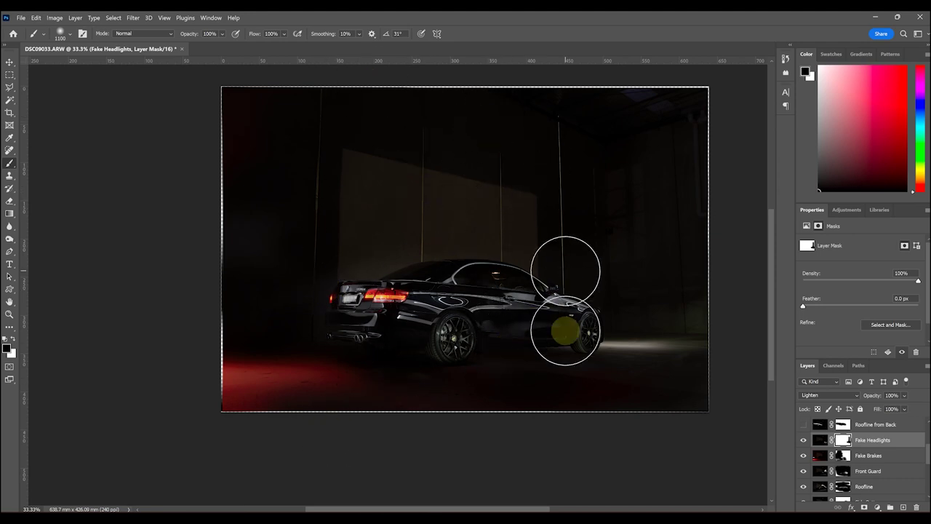
mouse_move(727, 401)
left_mouse_down()
mouse_move(754, 338)
mouse_move(707, 264)
mouse_move(540, 234)
mouse_move(568, 170)
mouse_move(699, 138)
mouse_move(753, 136)
mouse_move(678, 101)
mouse_move(538, 123)
left_mouse_up()
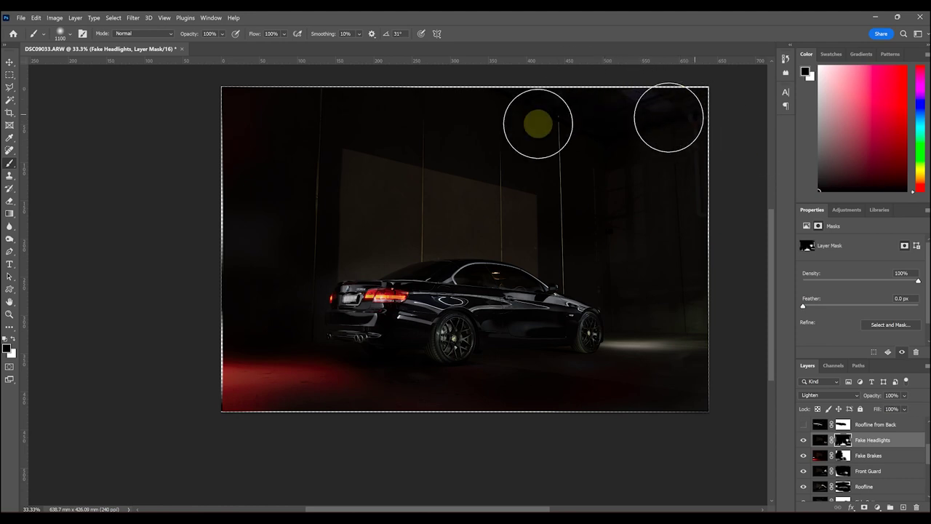
left_click(804, 439)
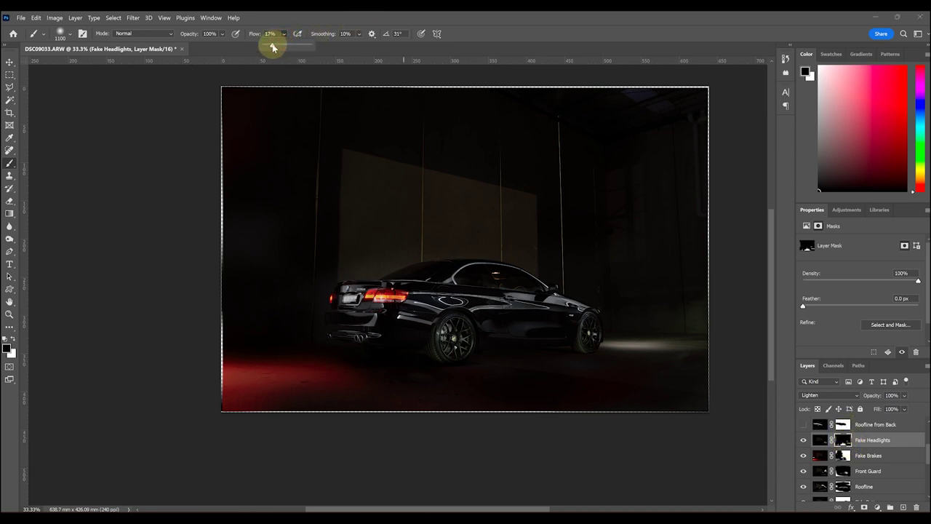
Fade the floor glow ahead of the car on the Fake Headlights mask, enlarging the brush to 1400 px at 17% flow.
left_click(306, 17)
key("]")
left_click_drag(525, 275, 550, 345)
key("]")
key("]")
left_click(646, 351)
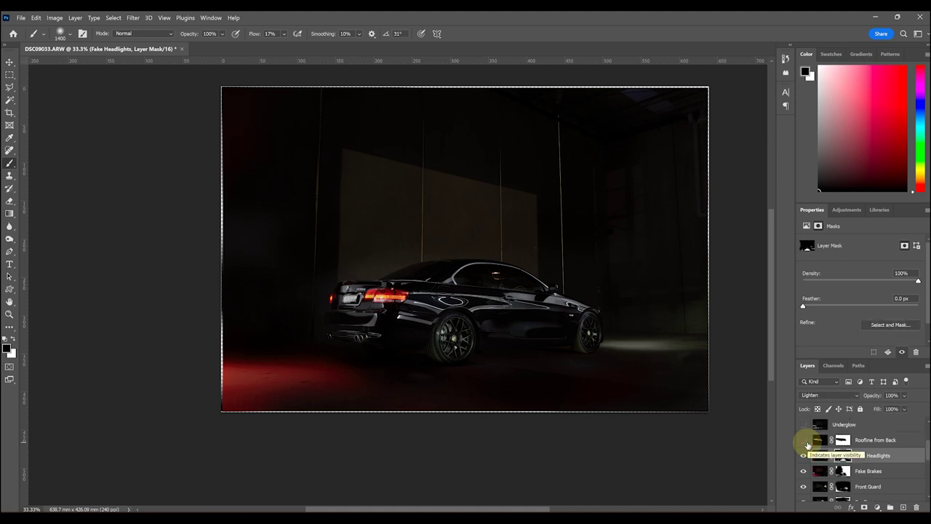
Move the Floor layer directly above Fake Headlights and make it visible.
scroll(819, 440, "down", 5)
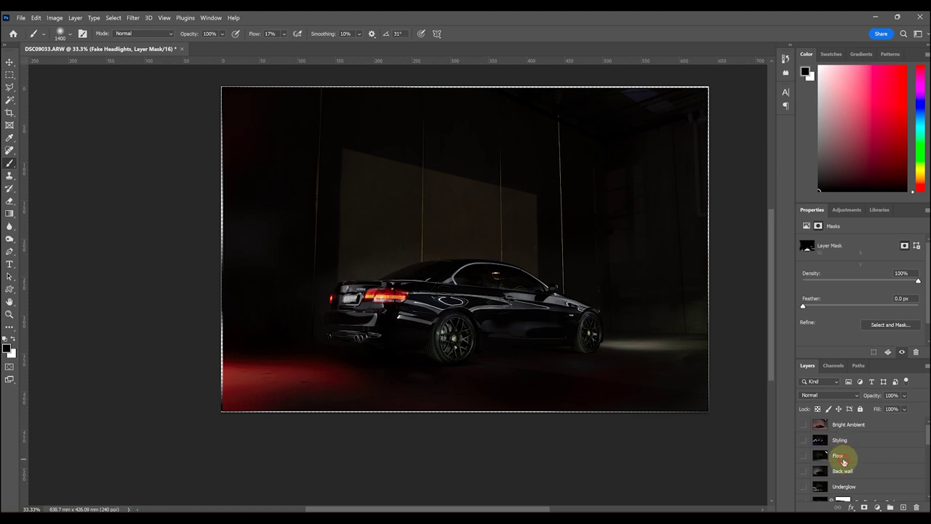
left_click(843, 459)
left_click_drag(873, 457, 837, 473)
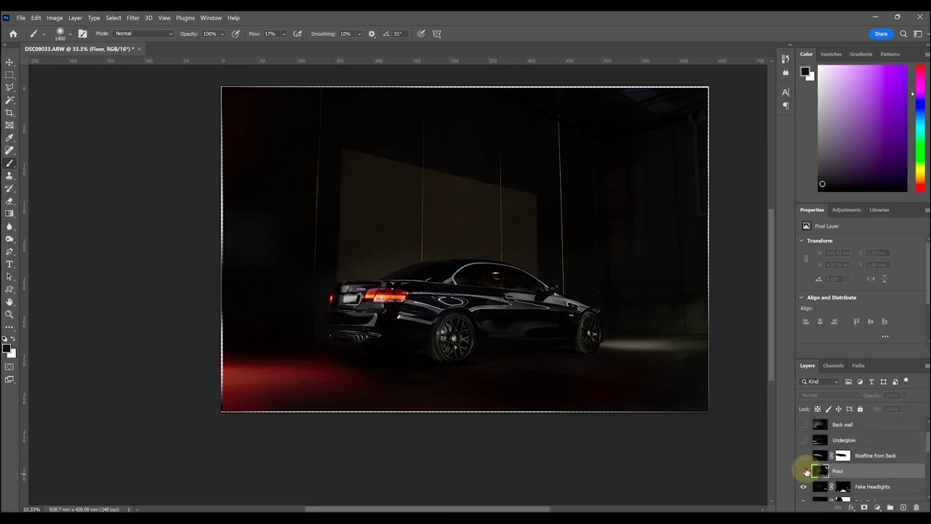
left_click(804, 471)
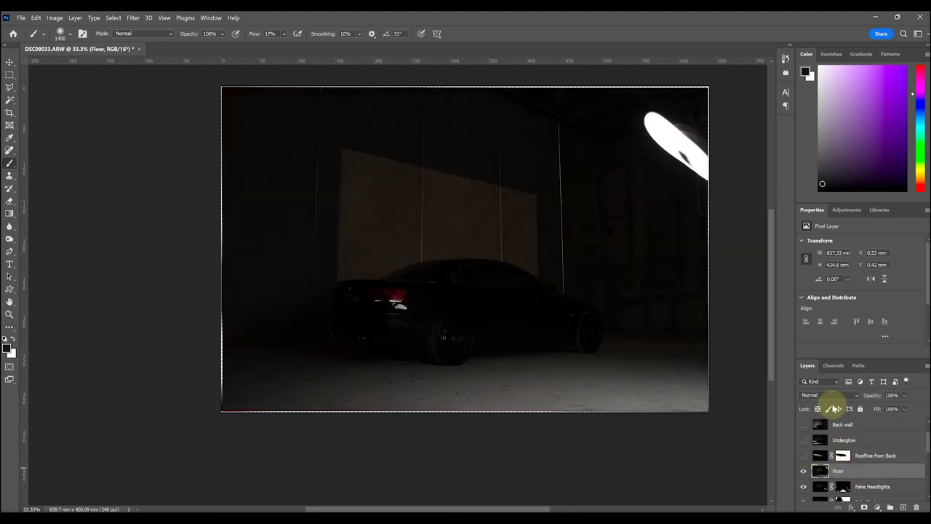
Set the Floor layer to Lighten blending and add a layer mask to it.
left_click(829, 394)
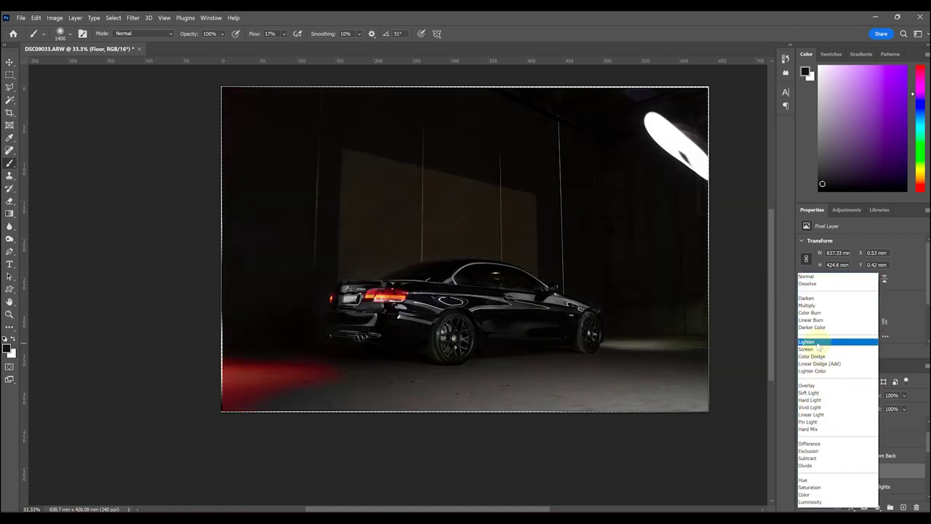
left_click(818, 342)
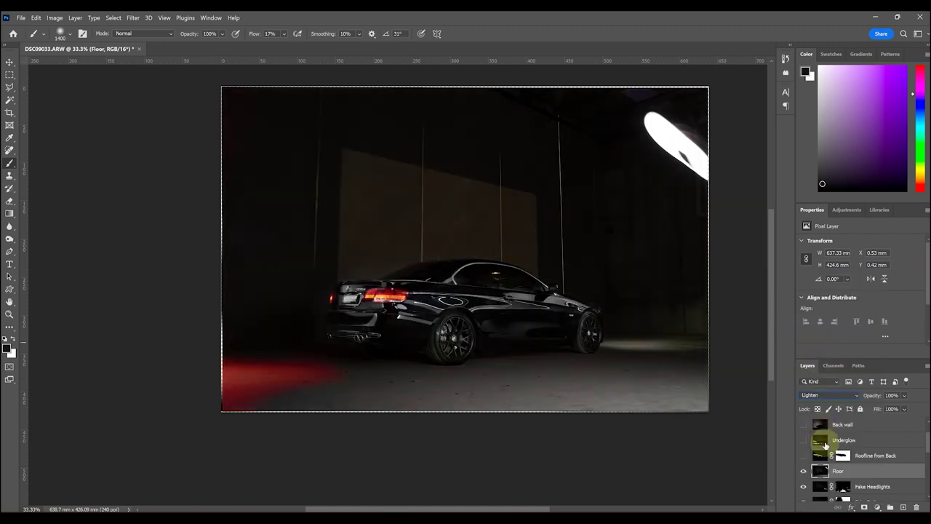
left_click(865, 506)
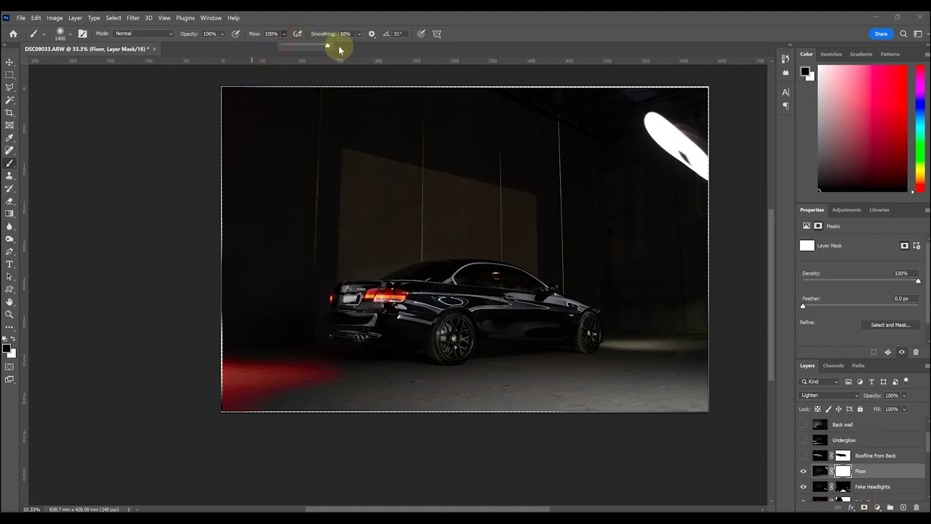
Mask out the light tube, wall and car on the Floor mask at 100% flow, and fade the floor light with a 1500 px brush at 14% flow.
mouse_move(626, 135)
left_mouse_down()
mouse_move(698, 151)
mouse_move(692, 142)
mouse_move(738, 168)
mouse_move(694, 135)
mouse_move(455, 126)
mouse_move(331, 164)
mouse_move(430, 219)
mouse_move(430, 257)
mouse_move(361, 280)
mouse_move(355, 298)
mouse_move(251, 278)
mouse_move(268, 272)
mouse_move(267, 167)
mouse_move(456, 143)
mouse_move(709, 199)
mouse_move(565, 276)
mouse_move(630, 289)
mouse_move(704, 283)
mouse_move(612, 176)
mouse_move(751, 156)
mouse_move(494, 141)
mouse_move(685, 195)
mouse_move(618, 259)
mouse_move(637, 277)
mouse_move(231, 234)
mouse_move(597, 142)
mouse_move(701, 156)
mouse_move(539, 113)
left_mouse_up()
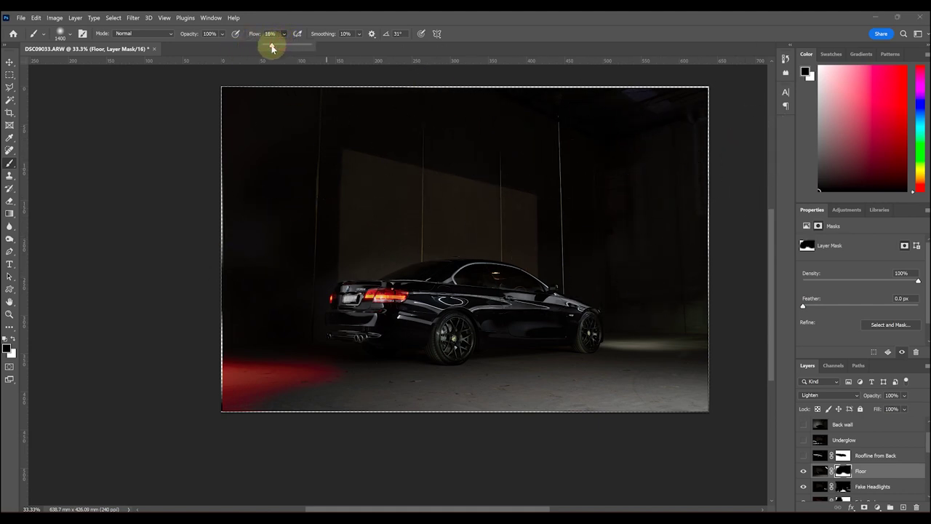
left_click(422, 172)
key("bracketright")
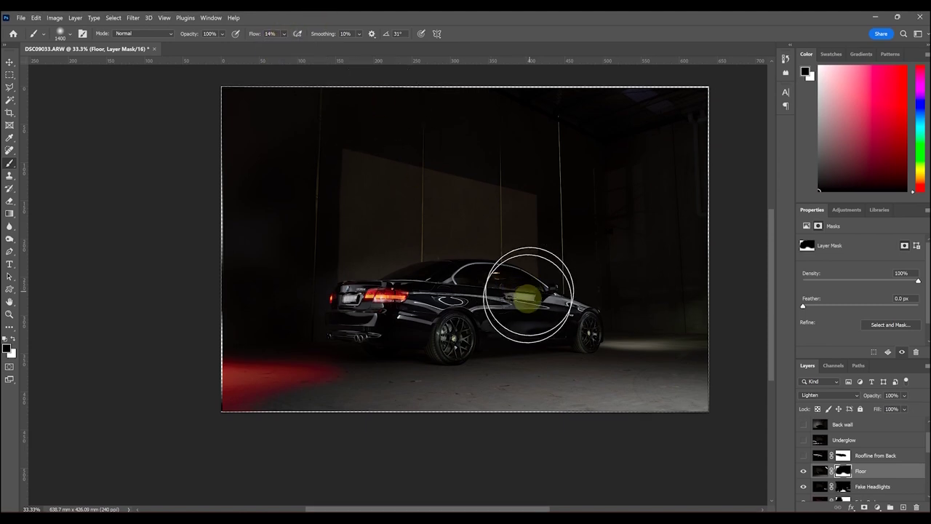
mouse_move(477, 356)
left_mouse_down()
mouse_move(332, 410)
mouse_move(338, 428)
mouse_move(518, 439)
mouse_move(739, 383)
mouse_move(383, 471)
mouse_move(303, 446)
mouse_move(566, 394)
mouse_move(637, 370)
mouse_move(507, 376)
mouse_move(301, 413)
mouse_move(300, 405)
mouse_move(537, 406)
mouse_move(421, 427)
mouse_move(744, 403)
mouse_move(769, 372)
mouse_move(755, 337)
mouse_move(723, 305)
mouse_move(626, 313)
mouse_move(689, 307)
mouse_move(713, 367)
mouse_move(558, 391)
mouse_move(461, 357)
mouse_move(472, 414)
mouse_move(465, 431)
mouse_move(471, 441)
mouse_move(749, 441)
left_mouse_up()
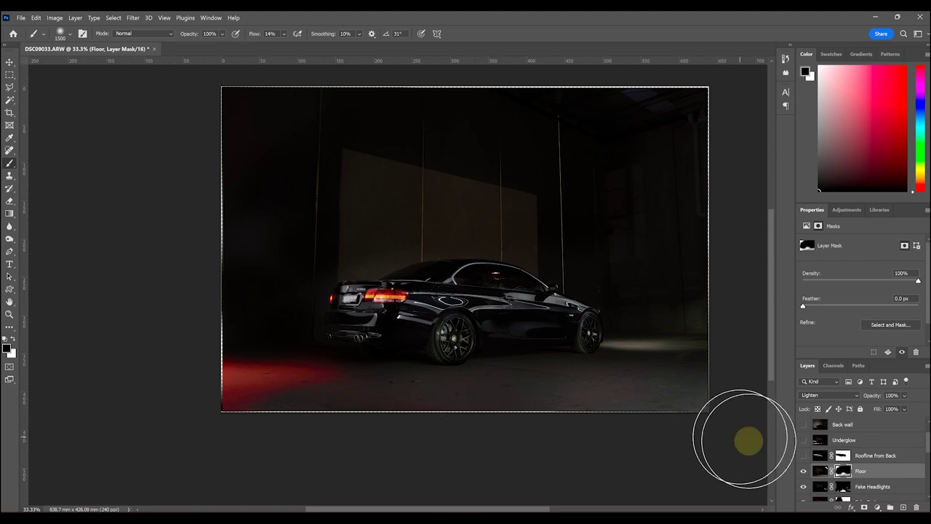
Compare the Floor layer on and off, and fade the foreground floor further on its mask with the 1500 px brush at 14% flow.
left_click(804, 470)
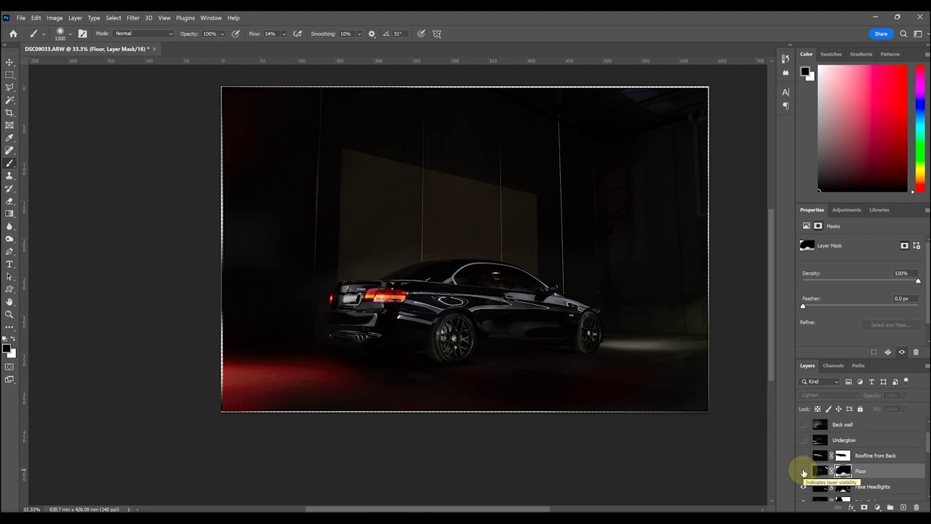
left_click(804, 470)
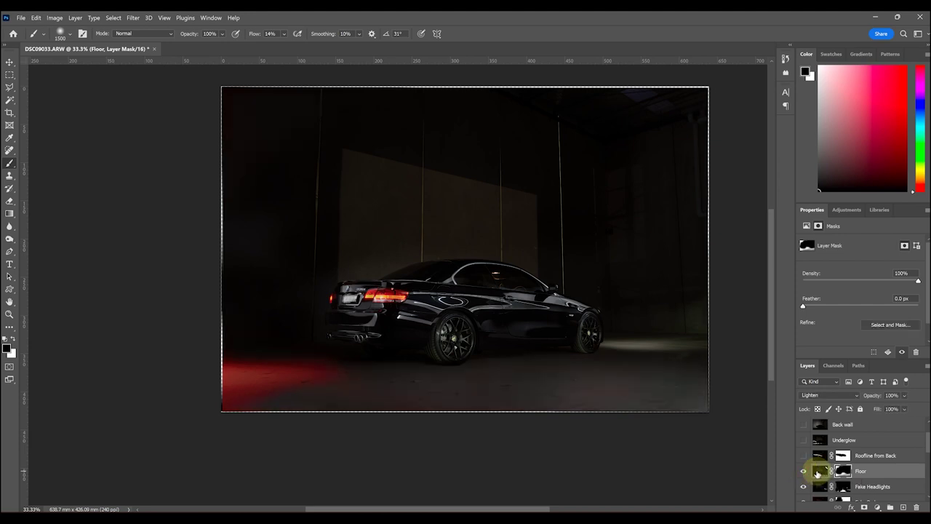
mouse_move(510, 414)
left_mouse_down()
mouse_move(754, 424)
mouse_move(667, 422)
mouse_move(670, 407)
mouse_move(601, 426)
mouse_move(626, 431)
mouse_move(406, 463)
mouse_move(704, 403)
mouse_move(479, 449)
mouse_move(625, 413)
mouse_move(435, 434)
mouse_move(736, 411)
mouse_move(464, 433)
mouse_move(618, 449)
left_mouse_up()
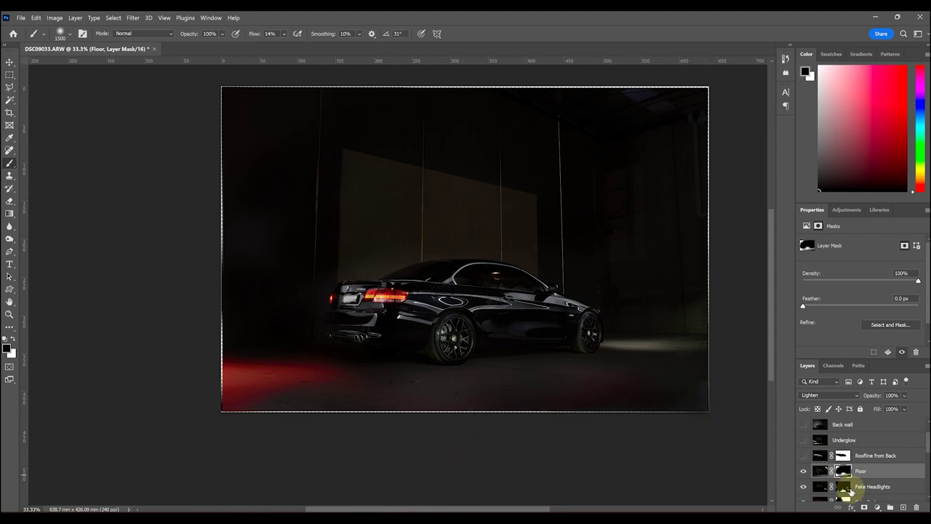
left_click(803, 471)
left_click(804, 471)
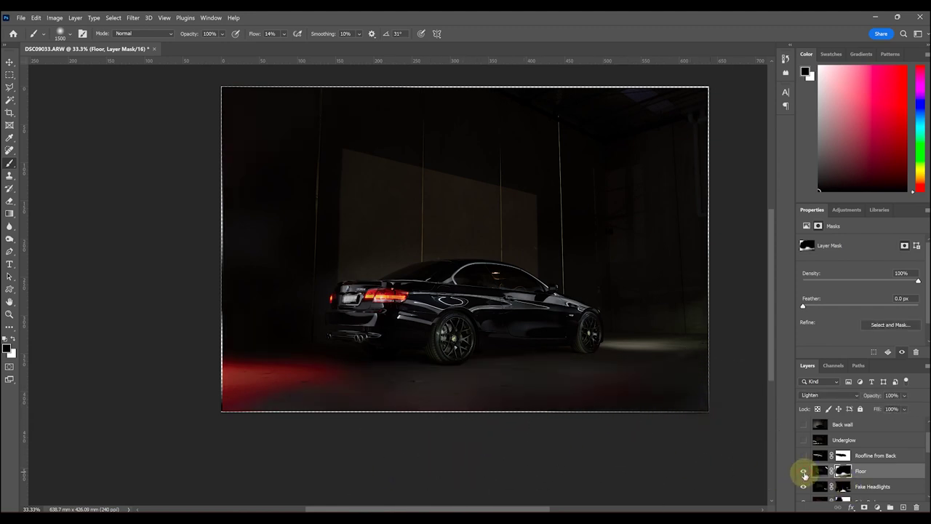
Compare the Fake Brakes layer on and off, and mask out its stray red glow on the foreground floor with the 1500 px brush at 100% flow.
left_click(804, 488)
scroll(804, 489, "down", 1)
left_click(804, 472)
left_click(804, 471)
left_click(842, 471)
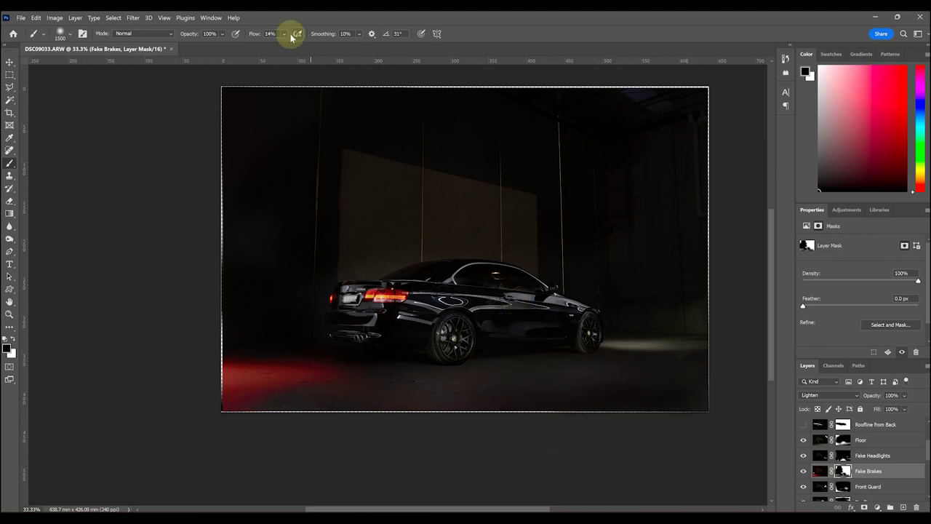
left_click_drag(347, 50, 348, 49)
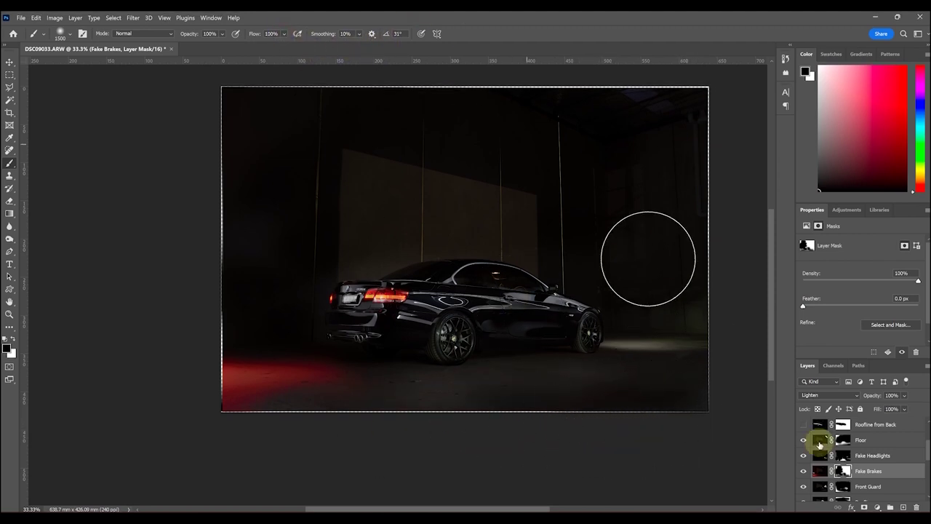
Make the Back wall layer visible and move it directly above Floor.
scroll(804, 445, "up", 3)
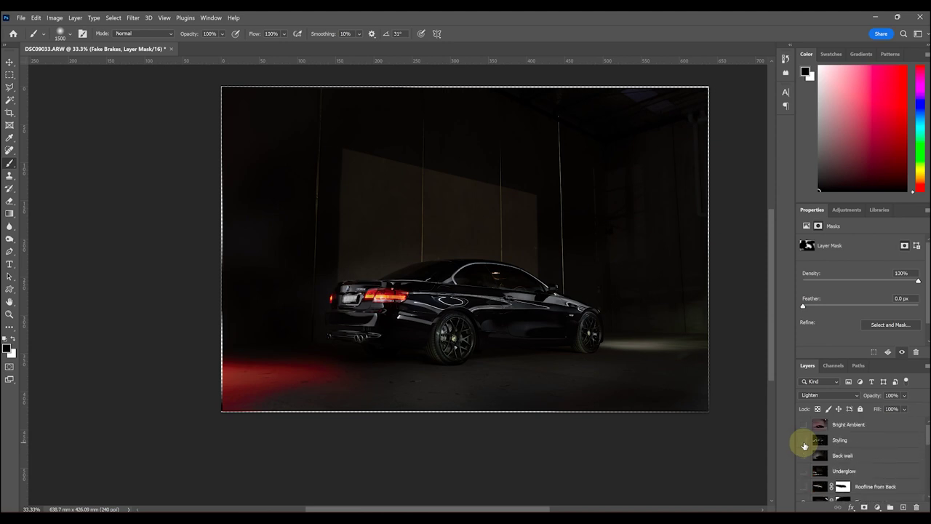
left_click(804, 457, "alt")
mouse_move(852, 454)
left_mouse_down()
mouse_move(869, 455)
mouse_move(868, 484)
mouse_move(867, 461)
left_mouse_up()
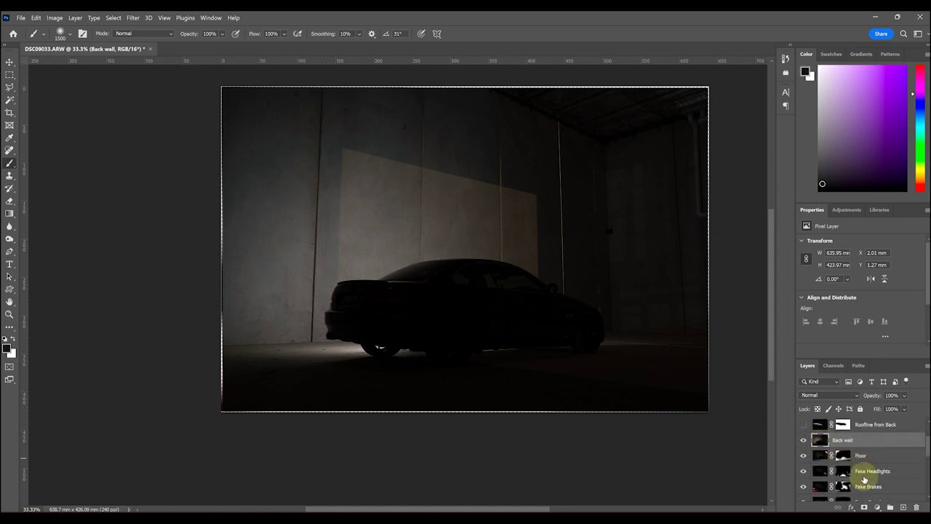
Set the Back wall layer to Lighten blending and add a layer mask to it.
left_click(814, 397)
left_click(816, 342)
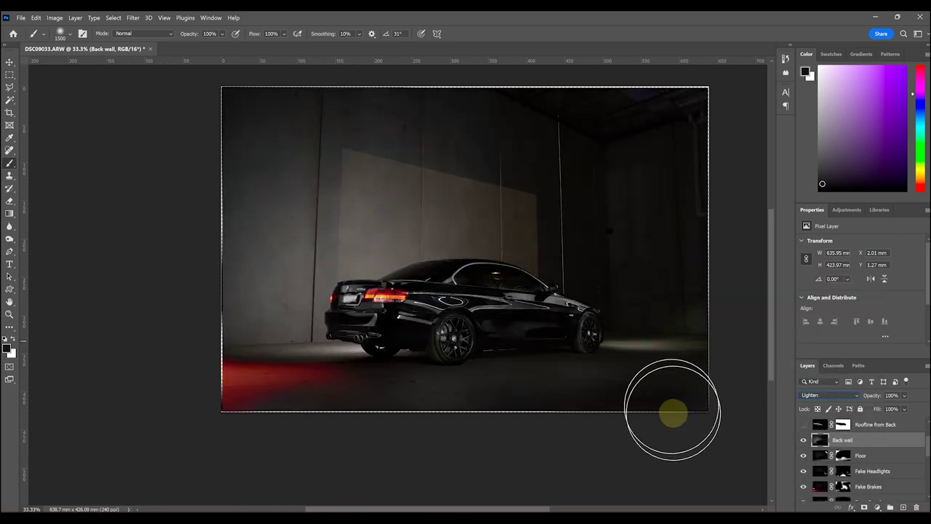
left_click(865, 507)
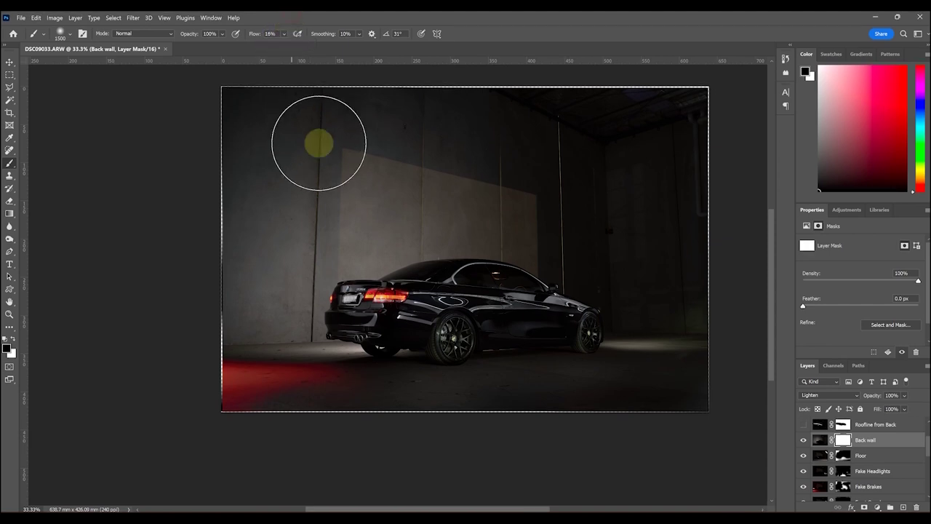
Darken the wall behind the car on the Back wall mask with a 2300 px brush at 16% flow.
key("bracketright")
key("bracketright")
key("bracketright")
key("bracketright")
key("bracketright")
key("bracketright")
key("bracketright")
key("bracketright")
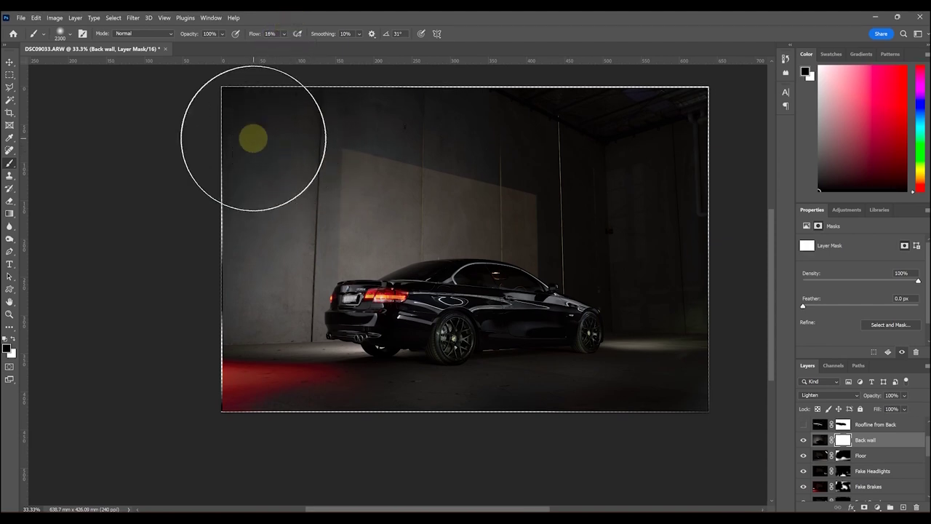
left_click_drag(318, 240, 300, 245)
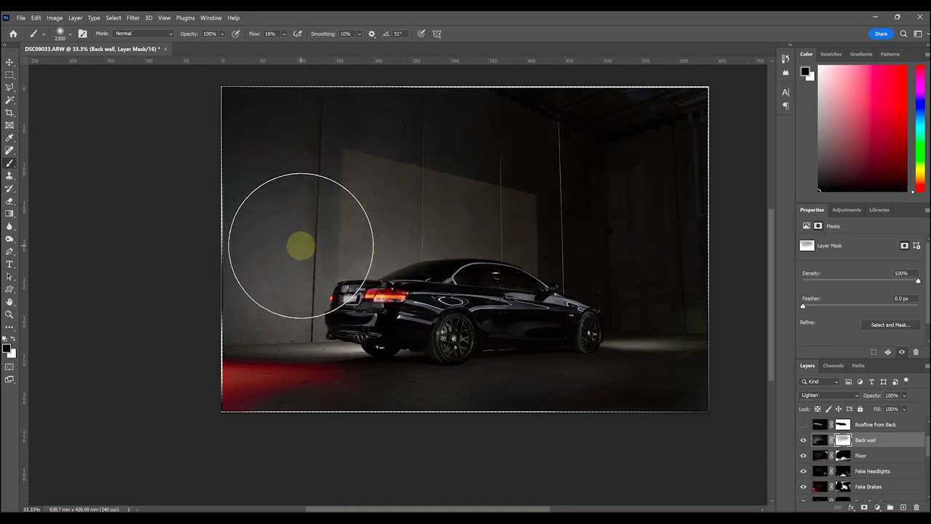
mouse_move(299, 286)
left_mouse_down()
mouse_move(248, 311)
mouse_move(289, 291)
mouse_move(183, 301)
left_mouse_up()
left_click_drag(353, 255, 576, 233)
left_click_drag(561, 231, 262, 219)
left_click_drag(278, 181, 281, 178)
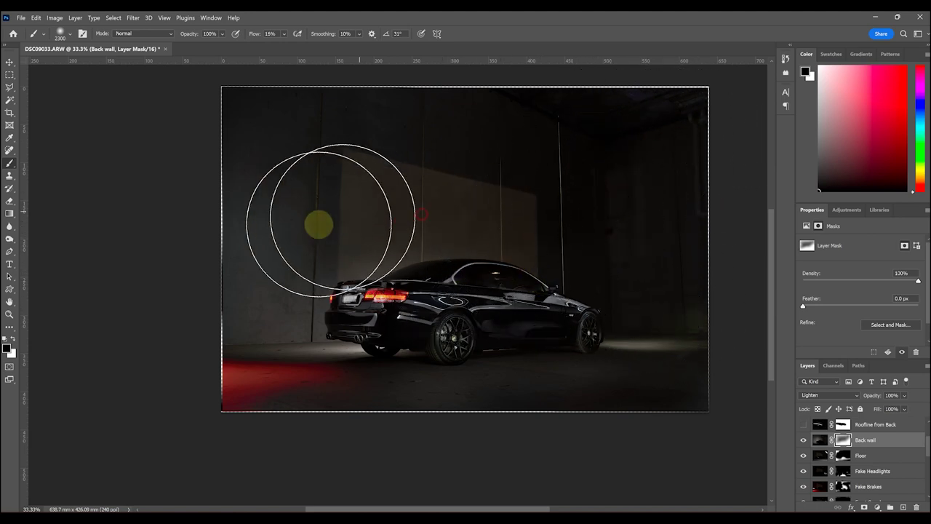
mouse_move(276, 214)
left_mouse_down()
mouse_move(245, 273)
mouse_move(325, 254)
mouse_move(207, 325)
mouse_move(304, 293)
mouse_move(203, 307)
mouse_move(337, 327)
left_mouse_up()
Fade the floor light beneath the car and rear bumper on the Back wall mask, reducing the brush to 400 px at 16% flow.
key("bracketleft")
key("bracketleft")
key("bracketleft")
key("bracketleft")
key("bracketleft")
key("bracketleft")
key("bracketleft")
key("bracketleft")
key("bracketleft")
key("bracketleft")
key("bracketleft")
key("bracketleft")
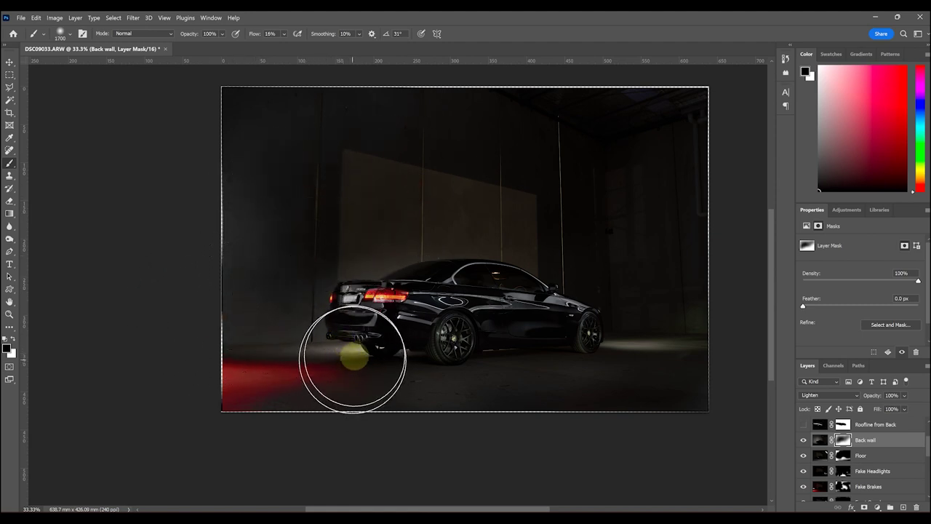
key("bracketleft")
key("bracketleft")
key("bracketleft")
left_click_drag(347, 344, 503, 353)
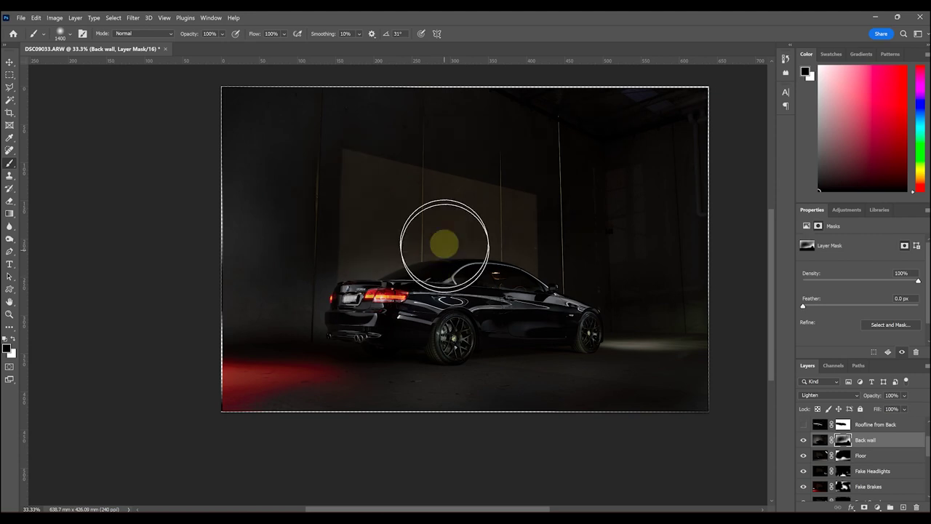
Refine the wall light around the car on the Back wall mask with broad strokes, lowering the brush flow to 10%.
left_click_drag(444, 244, 664, 155)
key("x")
key("shift+1")
left_click_drag(276, 288, 366, 290)
left_click_drag(650, 114, 582, 115)
key("x")
left_click(803, 440)
left_click(803, 441)
Rework the red floor glow behind the car on the Fake Brakes mask at 10% flow, with the brush at 1400 px and 1100 px.
scroll(872, 436, "down", 1)
left_click(843, 471)
key("[")
key("[")
key("[")
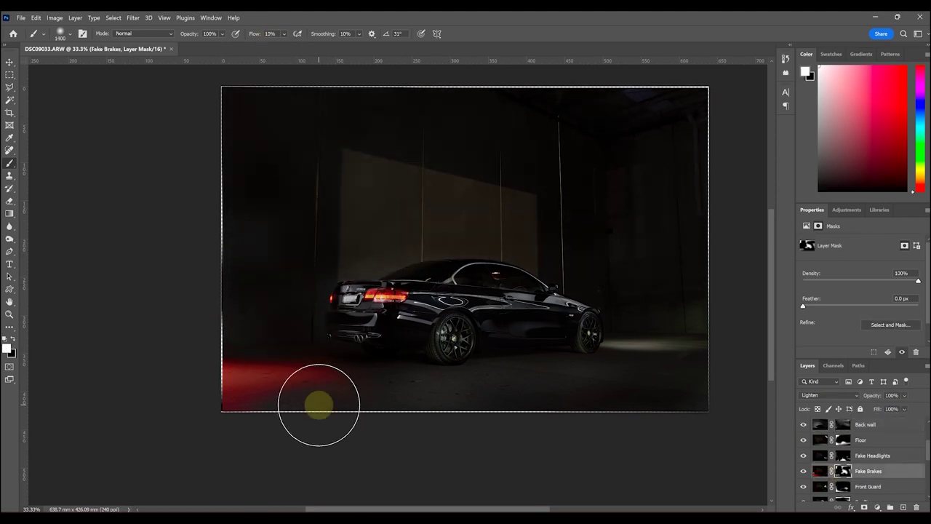
Move the Underglow layer directly above Back wall and make it visible.
scroll(884, 447, "up", 3)
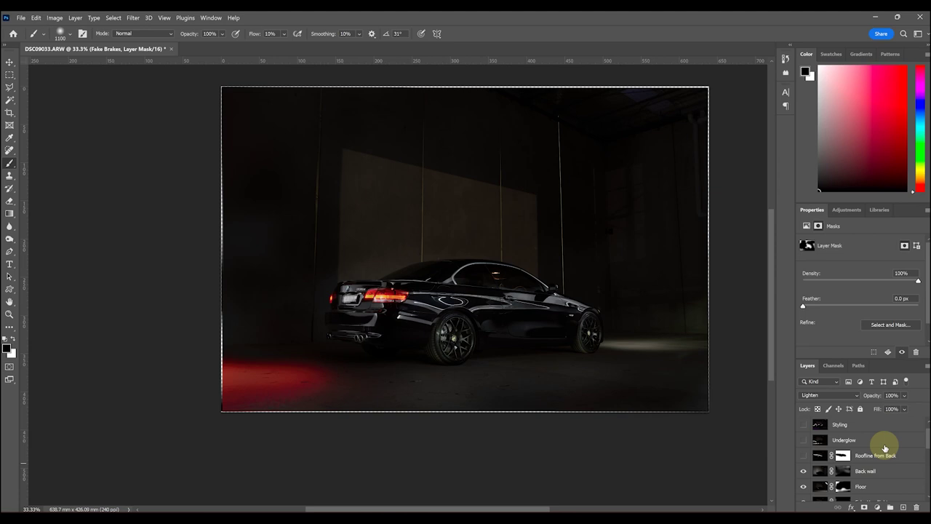
left_click(864, 458)
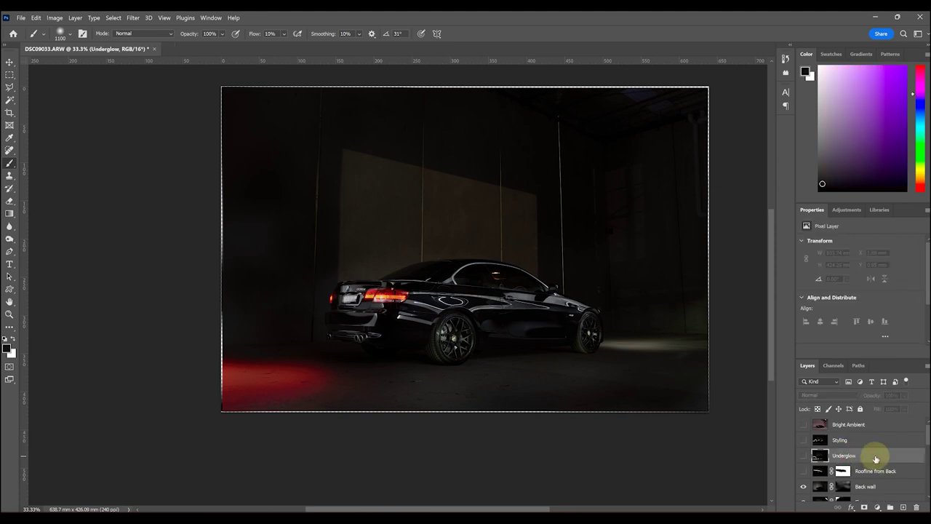
left_click_drag(874, 461, 827, 483)
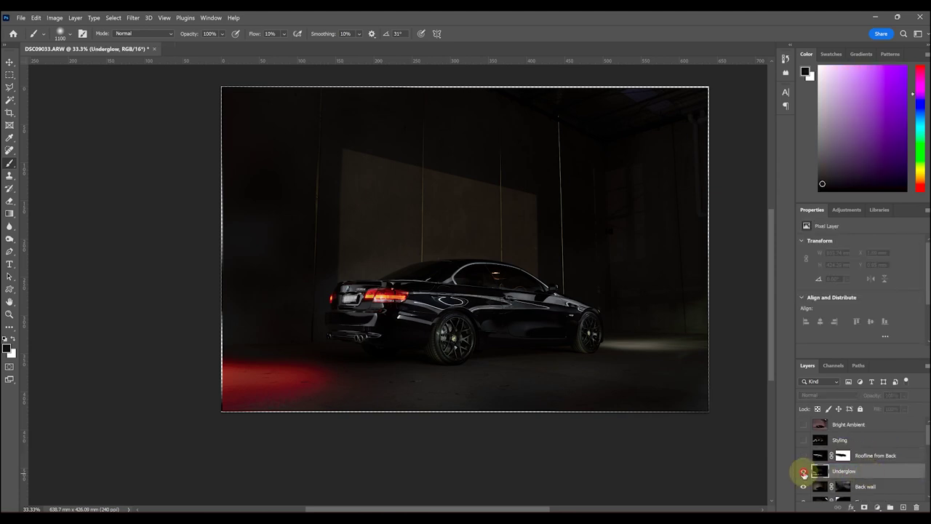
left_click(803, 471)
Set the Underglow layer to Lighten blending and add a layer mask to it.
left_click(833, 395)
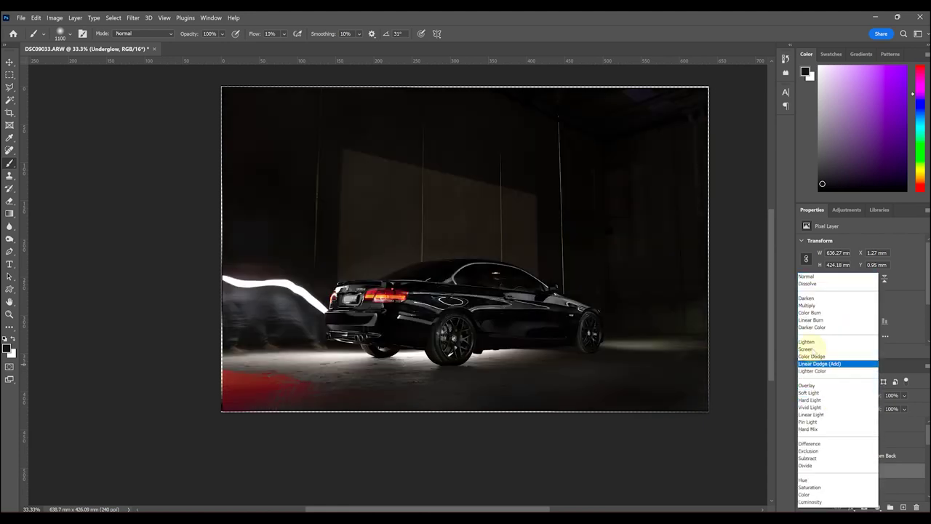
left_click(812, 348)
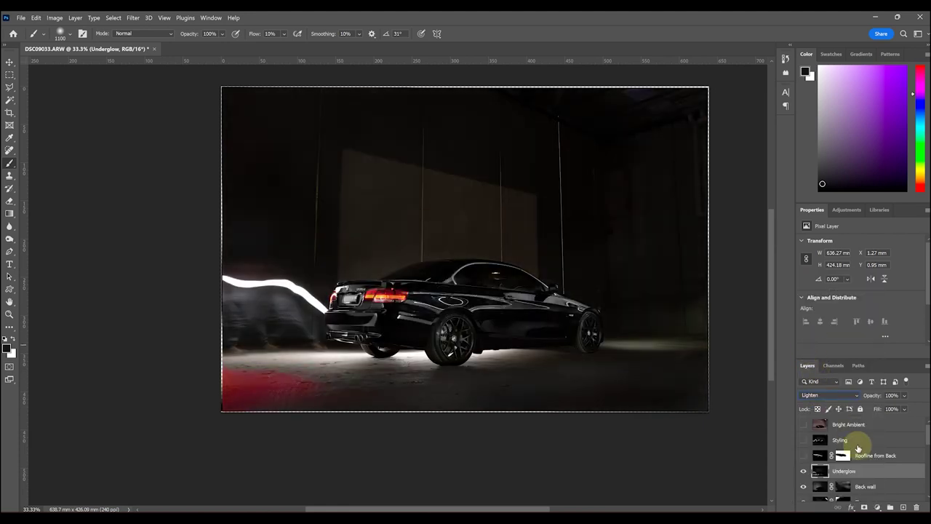
left_click(865, 507)
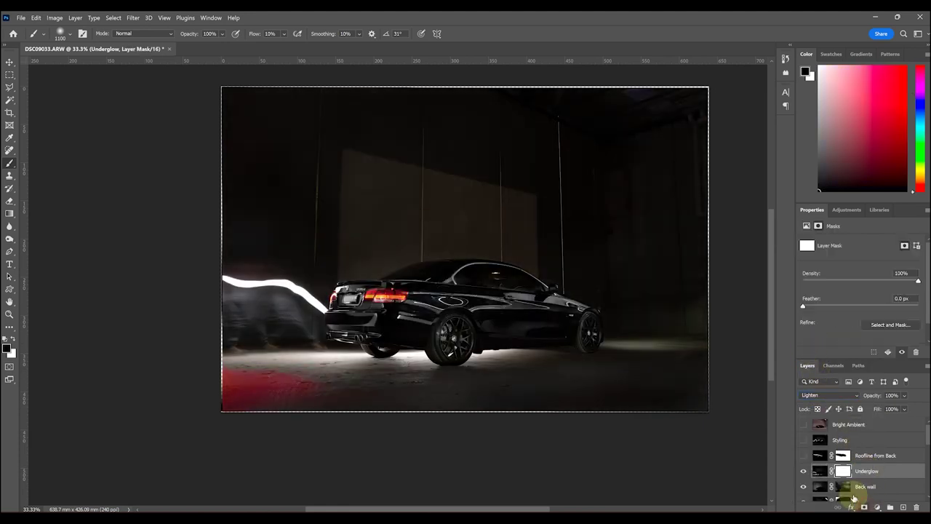
Paint out the Underglow light trail with a 1100 px brush at 100% flow, and fade the floor glow at 18% flow.
left_click_drag(290, 48, 336, 45)
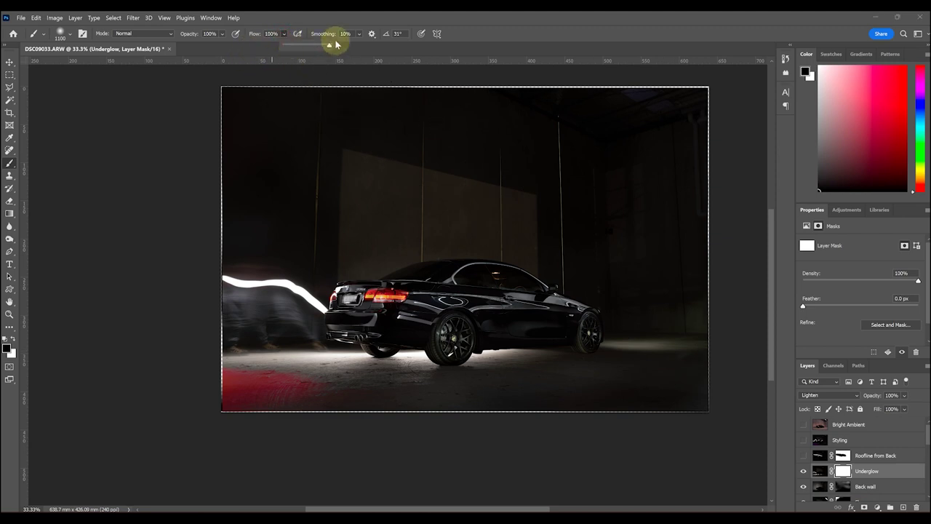
mouse_move(270, 291)
left_mouse_down()
mouse_move(294, 287)
mouse_move(222, 291)
mouse_move(320, 296)
mouse_move(229, 301)
mouse_move(293, 312)
mouse_move(255, 313)
mouse_move(320, 314)
mouse_move(283, 322)
mouse_move(329, 321)
mouse_move(233, 321)
mouse_move(433, 298)
mouse_move(540, 306)
mouse_move(537, 316)
mouse_move(548, 319)
mouse_move(683, 314)
mouse_move(613, 309)
mouse_move(673, 310)
mouse_move(596, 339)
left_mouse_up()
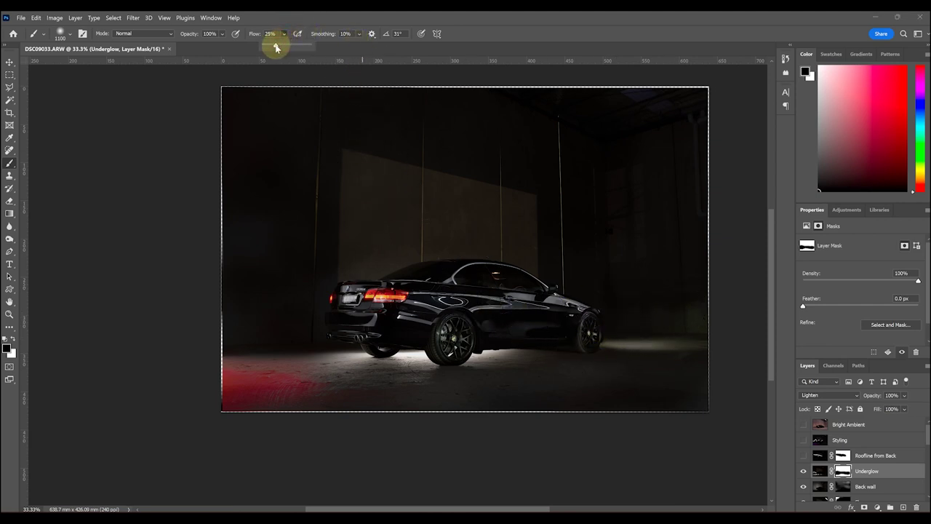
left_click(284, 20)
mouse_move(368, 380)
left_mouse_down()
mouse_move(436, 356)
mouse_move(515, 352)
mouse_move(368, 349)
mouse_move(492, 344)
mouse_move(347, 354)
mouse_move(370, 391)
mouse_move(402, 400)
mouse_move(422, 396)
mouse_move(477, 348)
mouse_move(342, 344)
mouse_move(561, 467)
left_mouse_up()
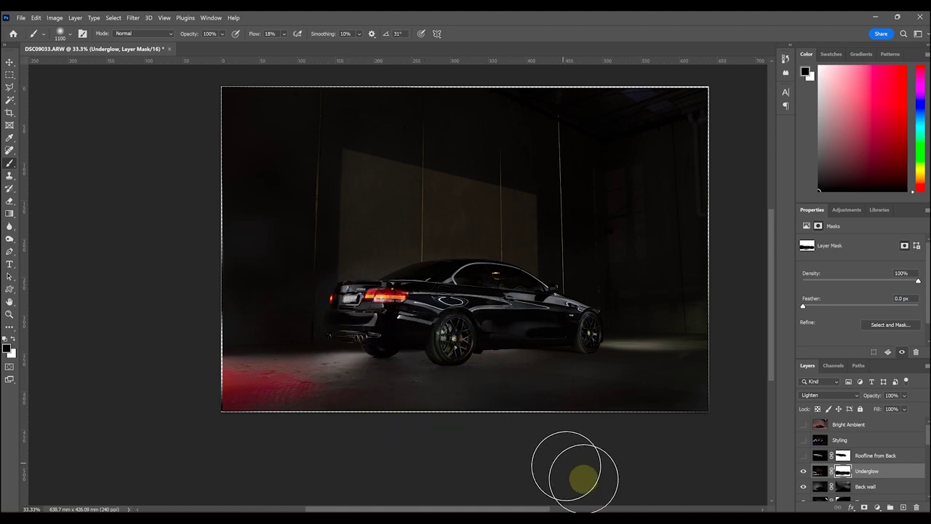
Compare the composite with and without the Underglow layer, leaving the layer hidden.
left_click(802, 472)
left_click(802, 472)
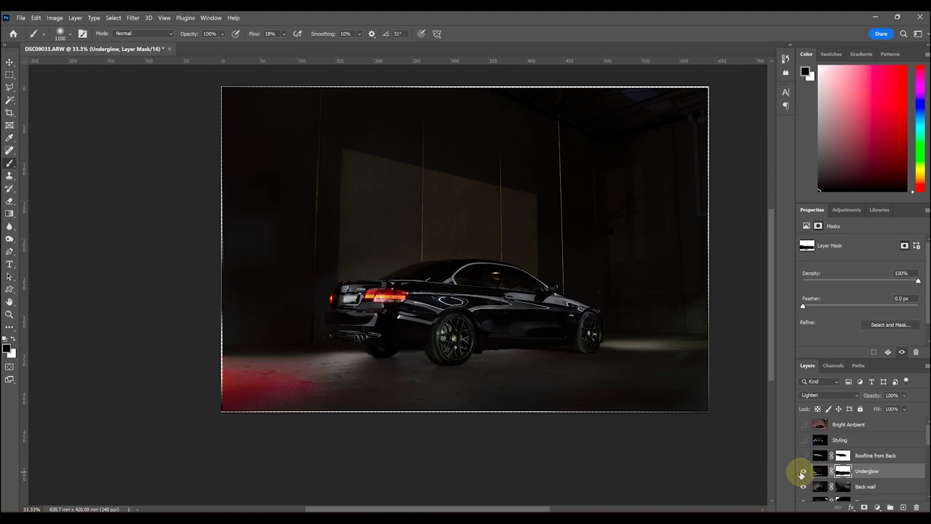
left_click(802, 473)
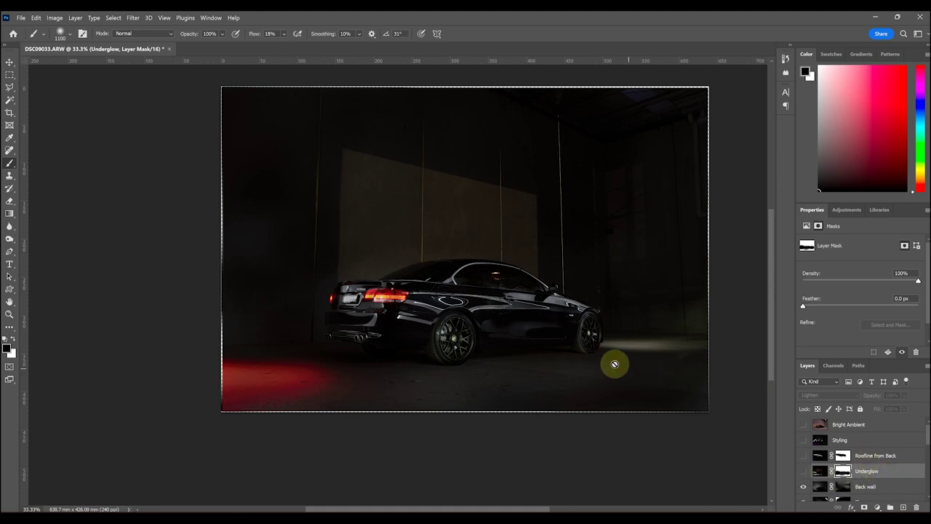
Check the Actual Lights, Rear, Under Rear Bar, Side 1 and Side Top layers individually for their reflections on the rear quarter panel.
scroll(547, 316, "up", 5)
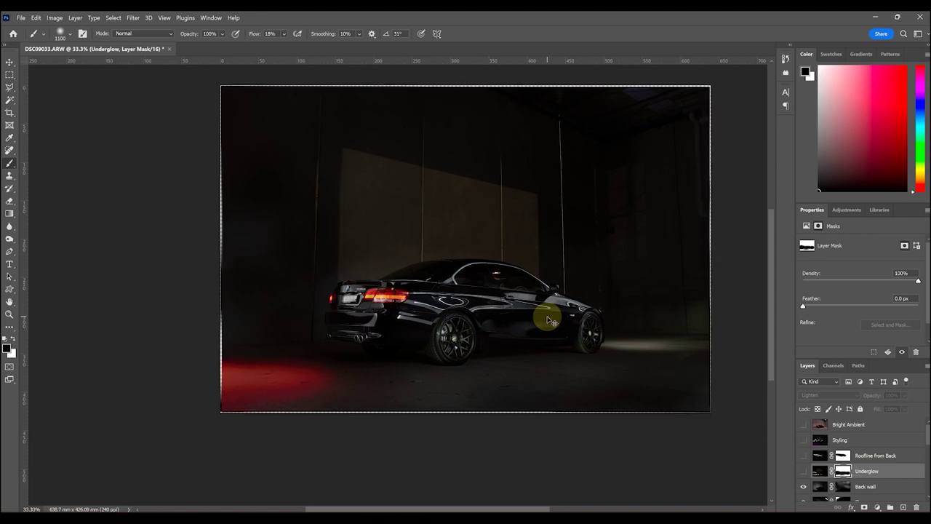
scroll(446, 312, "right", 4)
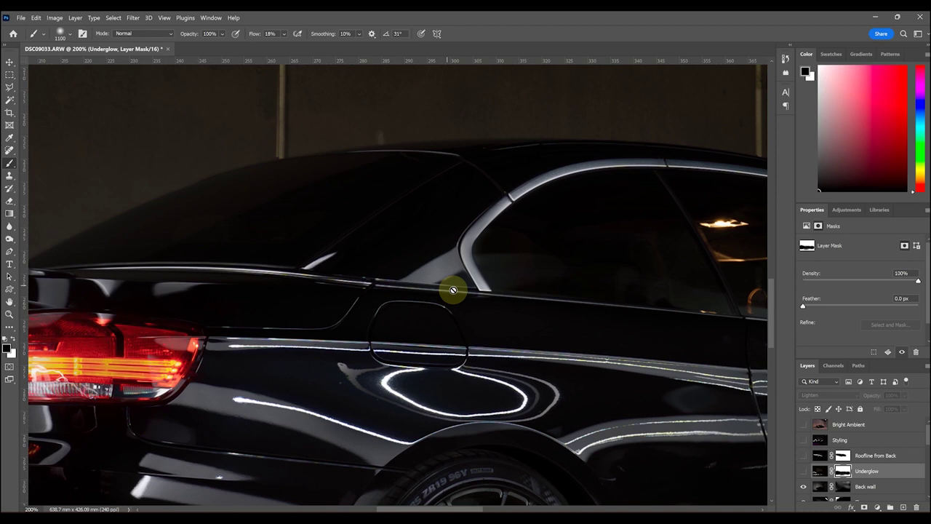
scroll(865, 476, "down", 5)
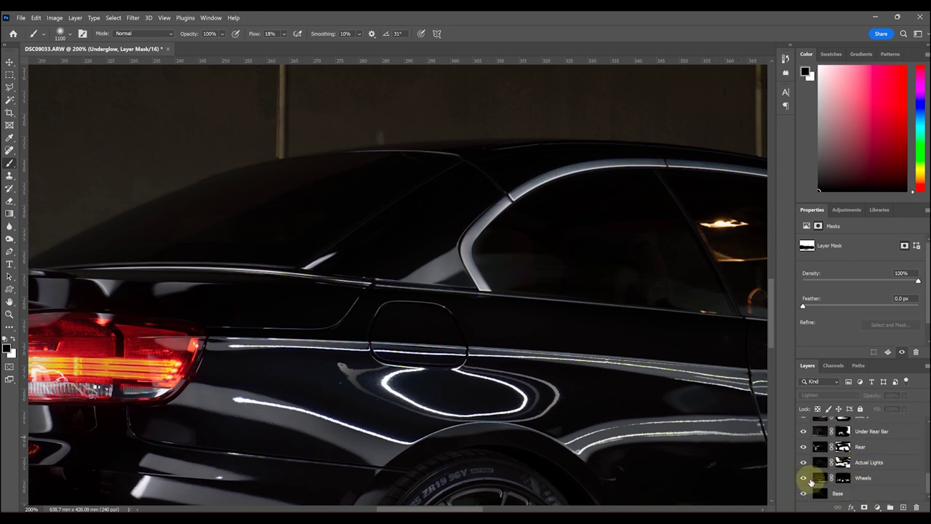
left_click(803, 463)
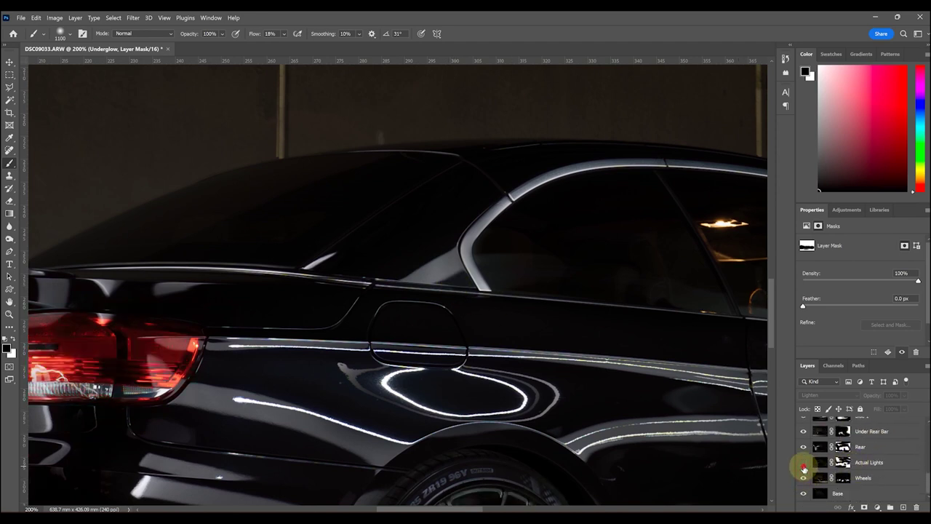
left_click(803, 464)
left_click(803, 446)
left_click(803, 445)
left_click(803, 437)
left_click(803, 437)
scroll(803, 437, "up", 1)
left_click(803, 436)
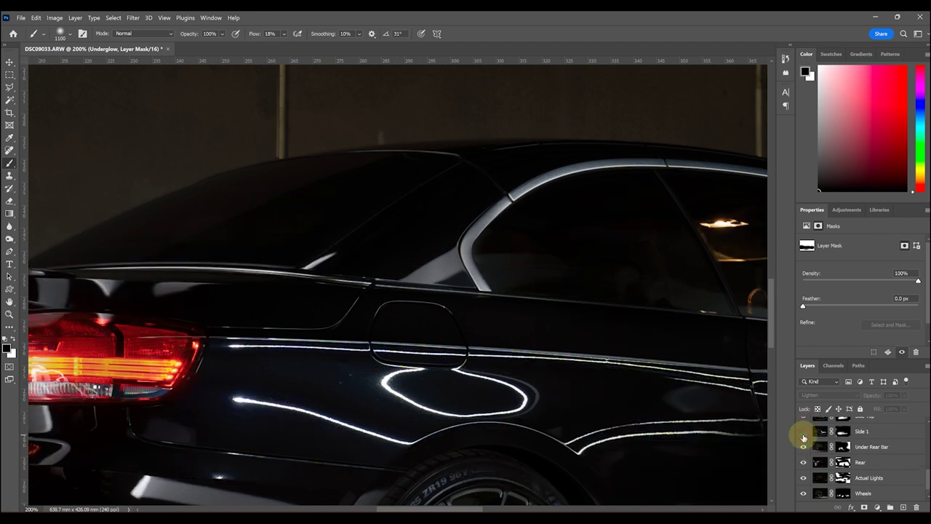
left_click(803, 436)
scroll(803, 437, "up", 2)
left_click(803, 446)
left_click(803, 446)
Soften the reflections below the rear side window and above the rear wheel on the Side Top mask with a 300 px brush at 18% flow.
left_click(842, 446)
left_click(466, 251)
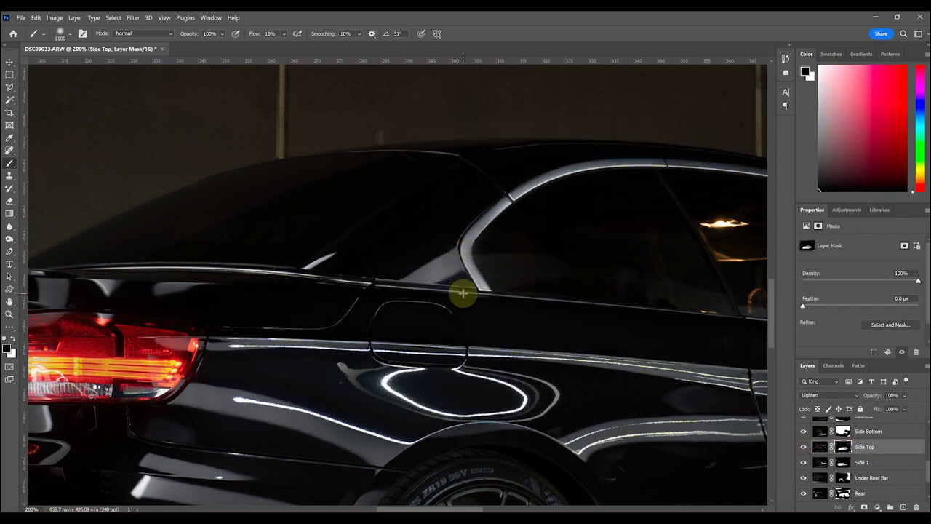
key("bracketleft")
key("bracketleft")
key("bracketleft")
key("bracketleft")
key("bracketleft")
key("bracketleft")
key("bracketleft")
key("bracketleft")
key("bracketleft")
key("bracketleft")
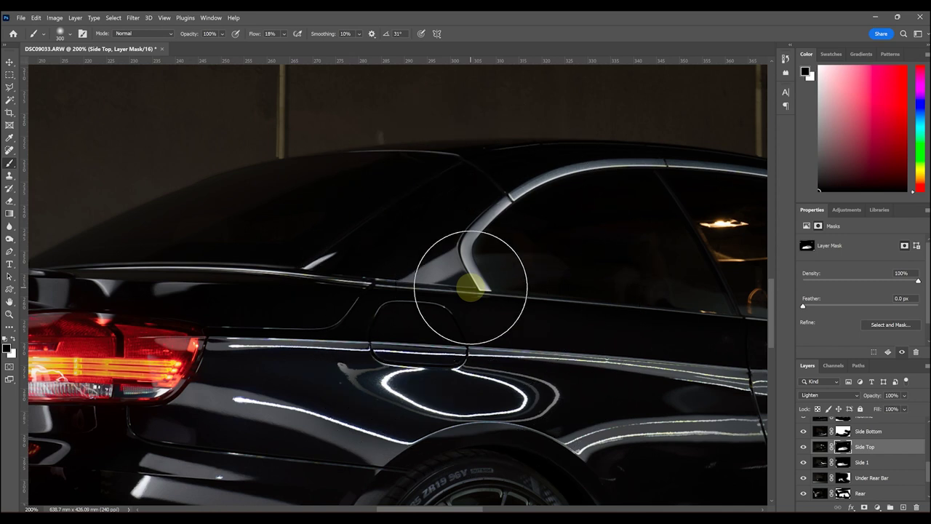
left_click_drag(459, 275, 433, 281)
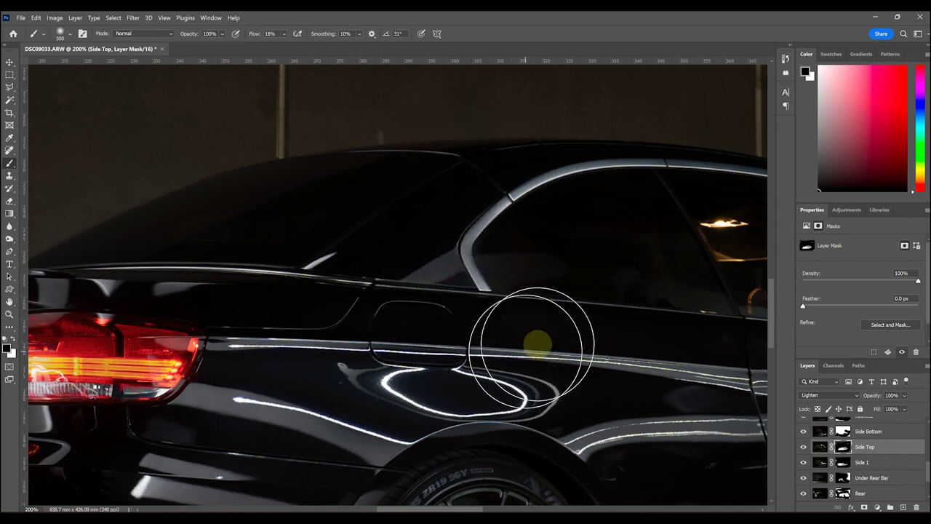
mouse_move(507, 399)
left_mouse_down()
mouse_move(463, 393)
mouse_move(508, 406)
mouse_move(482, 396)
mouse_move(525, 391)
mouse_move(390, 393)
mouse_move(544, 395)
mouse_move(342, 392)
mouse_move(571, 397)
mouse_move(310, 379)
mouse_move(378, 391)
mouse_move(534, 390)
mouse_move(619, 370)
mouse_move(487, 349)
left_mouse_up()
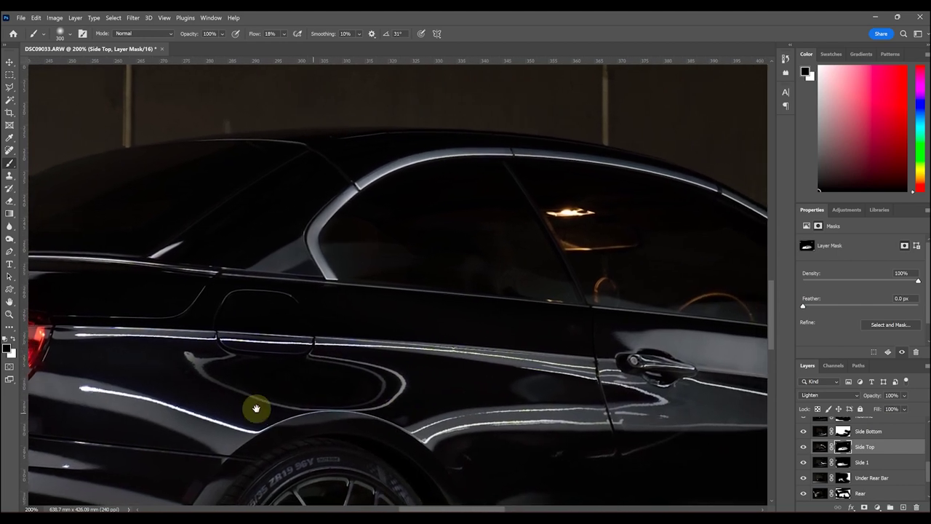
left_click(289, 418, "ctrl")
key("ctrl+minus")
key("ctrl+0")
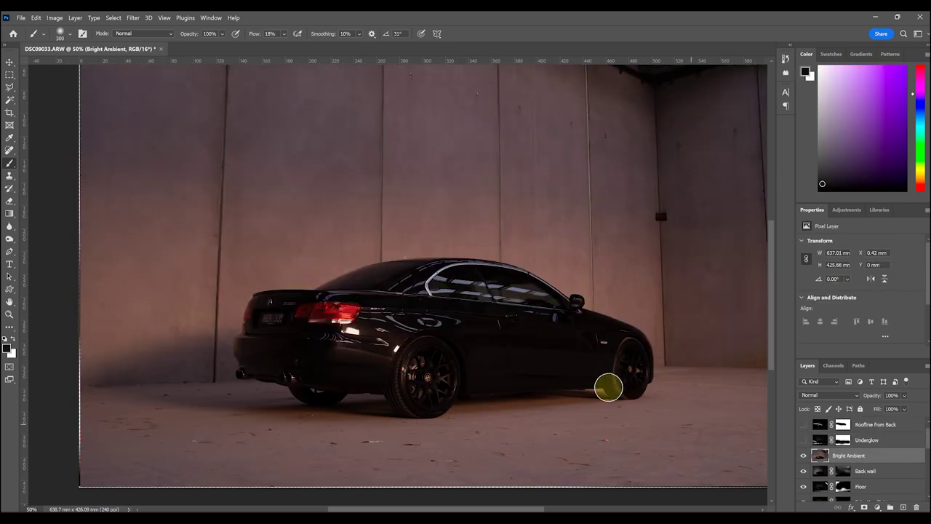
Set the Bright Ambient layer's blending mode to Normal.
key("ctrl+minus")
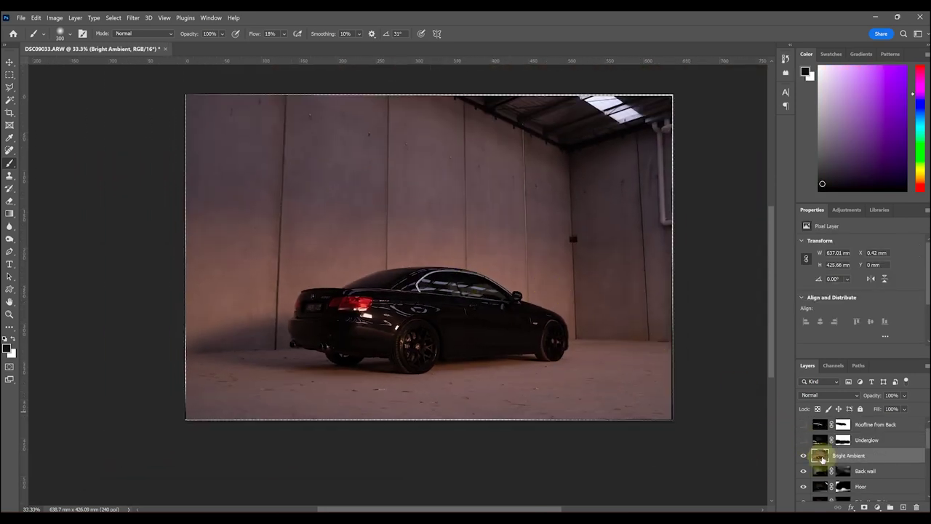
left_click(822, 396)
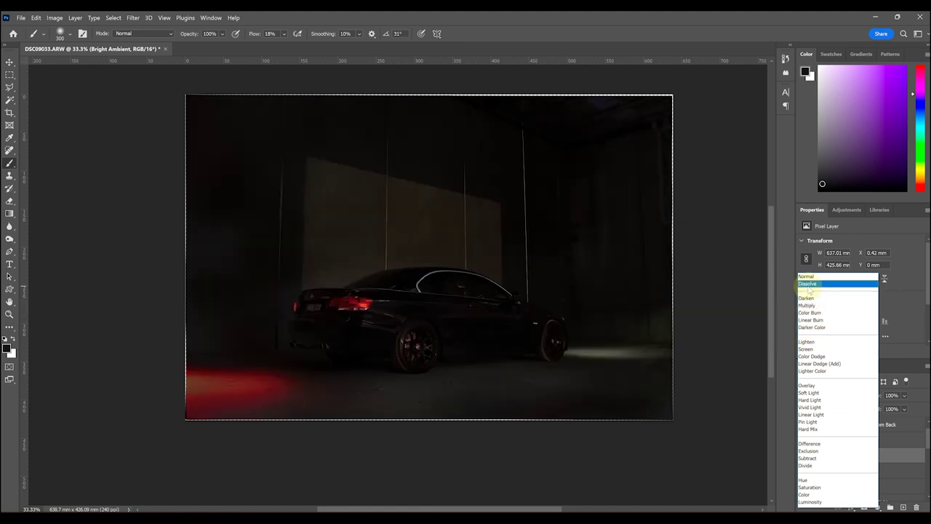
left_click(809, 278)
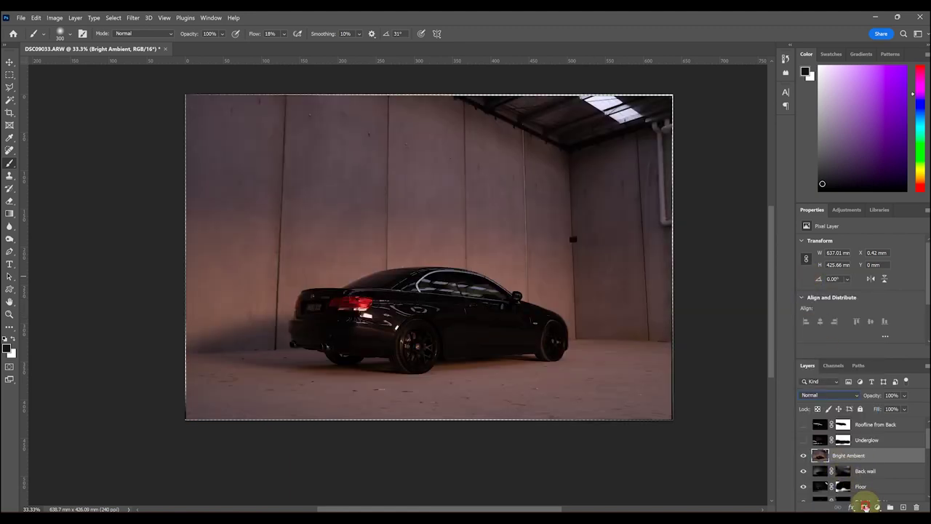
left_click(864, 507, "alt")
mouse_move(613, 107)
left_mouse_down()
mouse_move(661, 126)
mouse_move(159, 108)
mouse_move(692, 118)
mouse_move(414, 129)
mouse_move(256, 160)
mouse_move(197, 156)
mouse_move(691, 167)
mouse_move(172, 197)
mouse_move(168, 213)
mouse_move(715, 422)
left_mouse_up()
key("]")
key("]")
key("]")
key("]")
key("bracketright")
key("bracketright")
key("bracketright")
key("bracketright")
key("bracketright")
key("bracketright")
right_click(843, 456)
left_click(842, 383)
Add a black mask to Bright Ambient and gently reveal the ceiling and walls with a 1300 px white brush at 11% flow.
left_click(864, 507, "alt")
key("shift+1")
key("shift+1")
mouse_move(218, 160)
left_mouse_down()
mouse_move(634, 130)
mouse_move(649, 376)
mouse_move(187, 168)
left_mouse_up()
key("x")
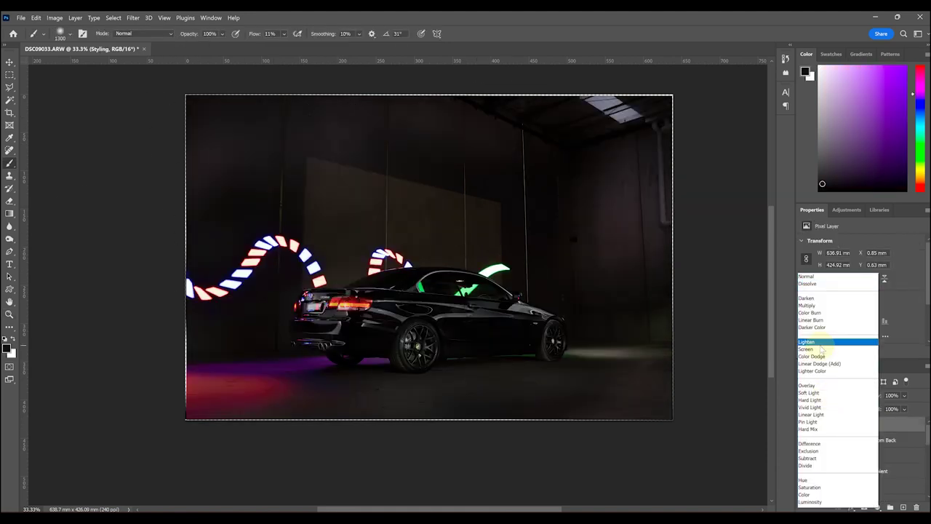
Set the Styling layer to Lighten blending and add a layer mask to it.
left_click(864, 426)
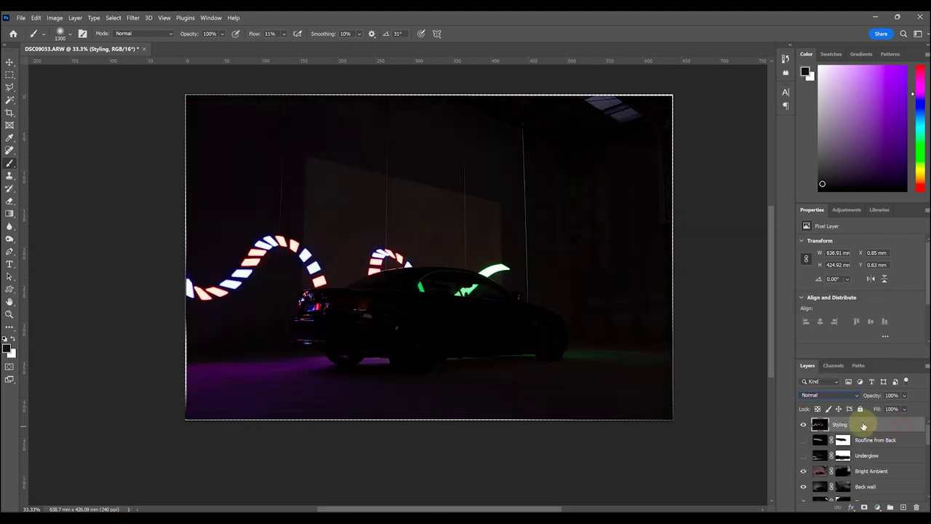
left_click(819, 394)
left_click(808, 342)
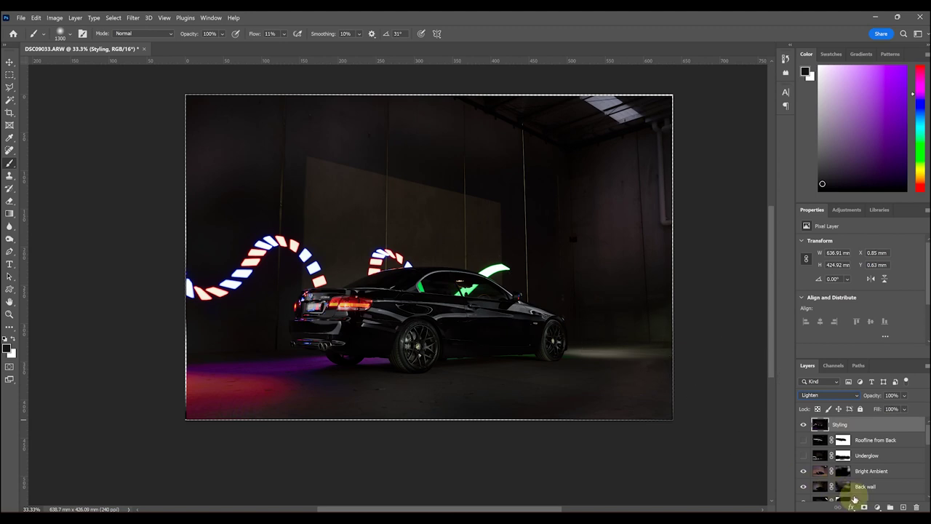
left_click(863, 507)
Paint out the coloured light over the car body and windows on the Styling mask at 100% flow, reducing the brush to 800 px.
left_click(284, 34)
left_click_drag(308, 48, 362, 46)
key("x")
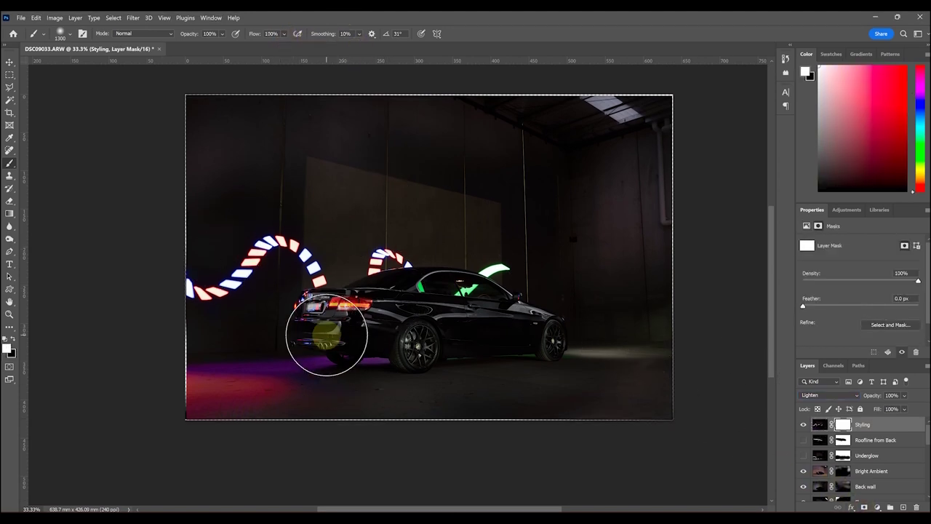
key("x")
mouse_move(320, 324)
left_mouse_down()
mouse_move(507, 323)
mouse_move(504, 367)
mouse_move(454, 340)
mouse_move(666, 387)
left_mouse_up()
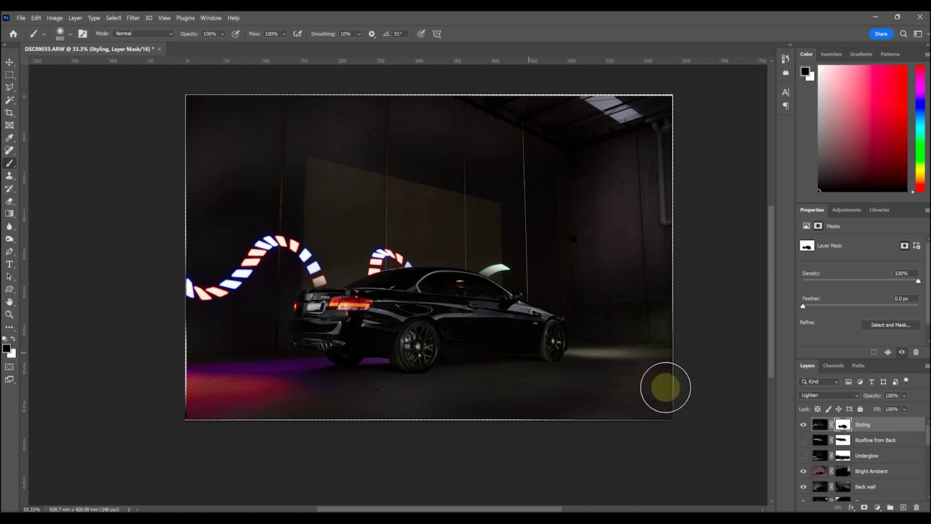
Hide the Styling layer and make the Underglow layer visible.
left_click(803, 424)
left_click(803, 440)
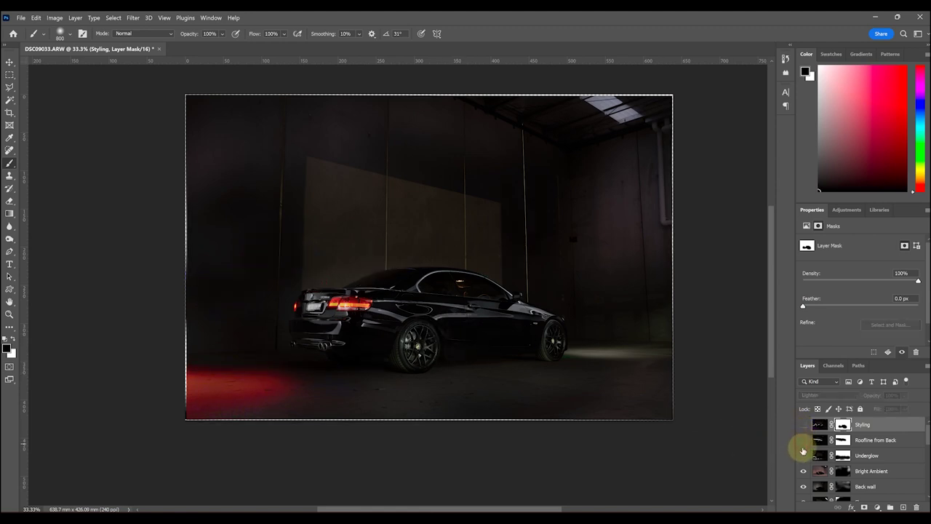
left_click(804, 454)
left_click(804, 455)
left_click(804, 455)
left_click(804, 454)
left_click(803, 455)
Replace the Underglow mask with a blank one and paint out the light trail and unwanted floor glow with an 800 px brush at 100% flow.
left_click(842, 455)
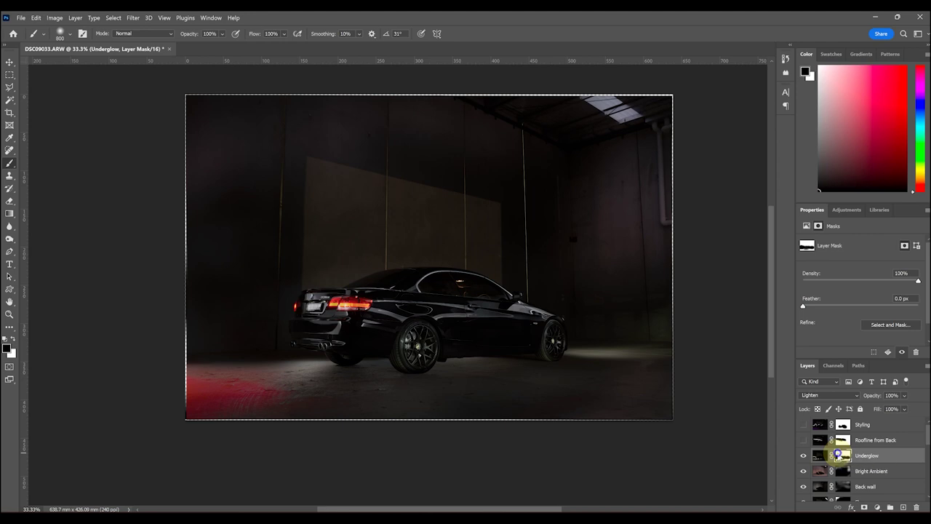
right_click(840, 455)
left_click(851, 382)
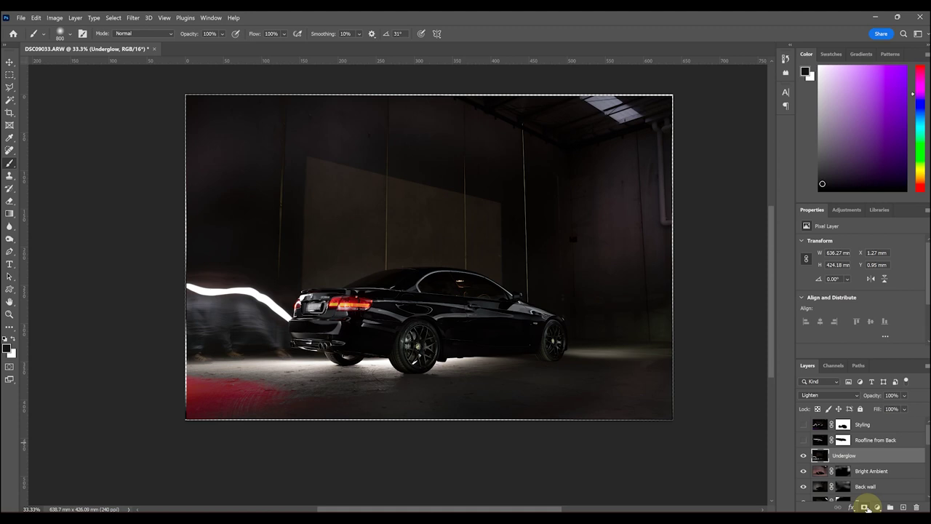
left_click(864, 507)
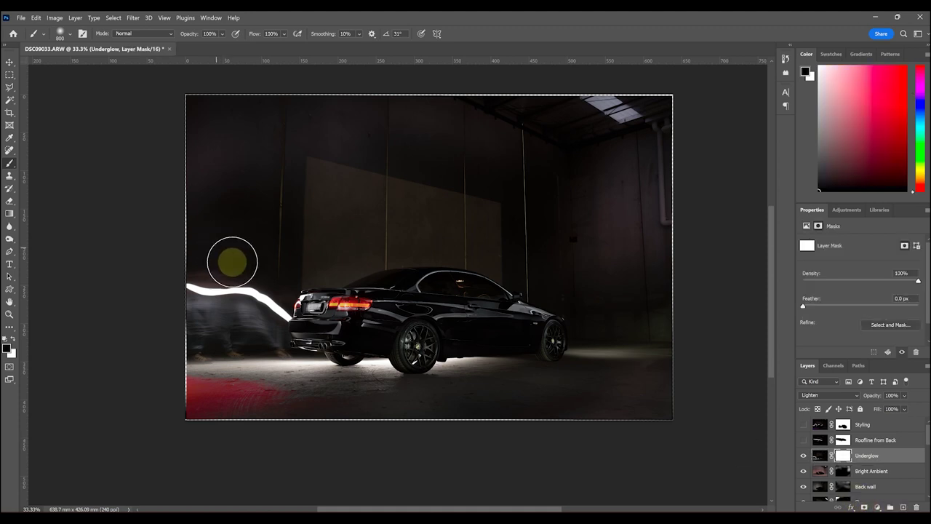
mouse_move(268, 273)
left_mouse_down()
mouse_move(170, 274)
mouse_move(298, 312)
mouse_move(221, 323)
mouse_move(213, 314)
mouse_move(175, 359)
left_mouse_up()
mouse_move(437, 416)
left_mouse_down()
mouse_move(529, 358)
mouse_move(415, 364)
mouse_move(402, 381)
mouse_move(459, 384)
left_mouse_up()
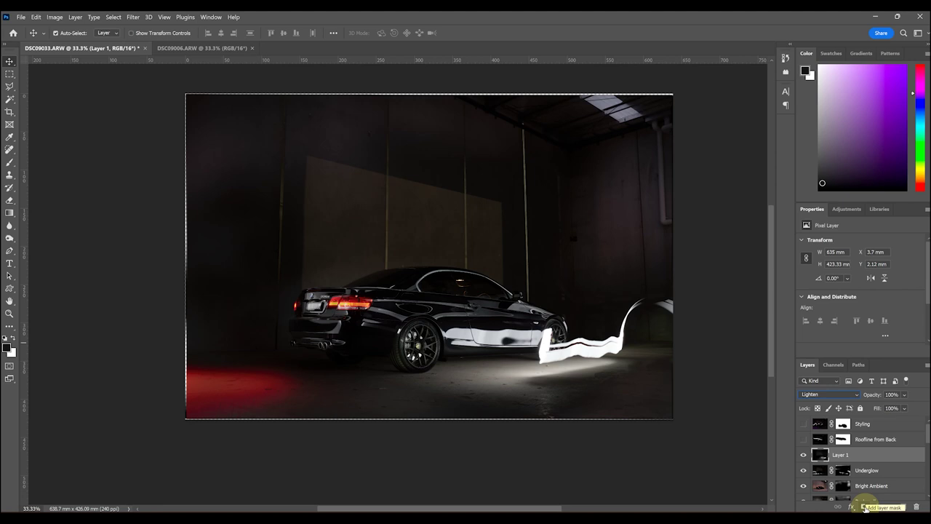
Add a layer mask to the new light-trail exposure layer directly above Underglow.
left_click(865, 507)
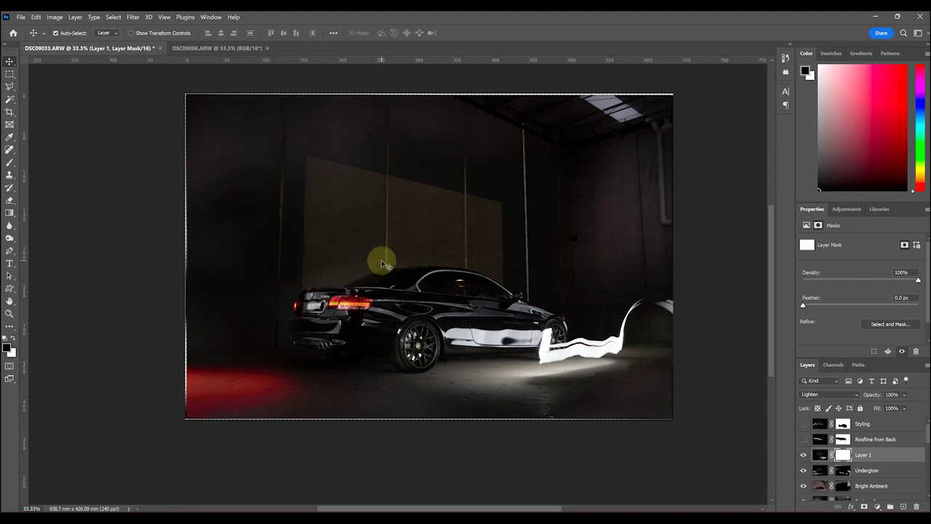
Paint out the light trail and floor glow on the Layer 1 mask at 100% flow, enlarging the brush to 1000 px.
key("b")
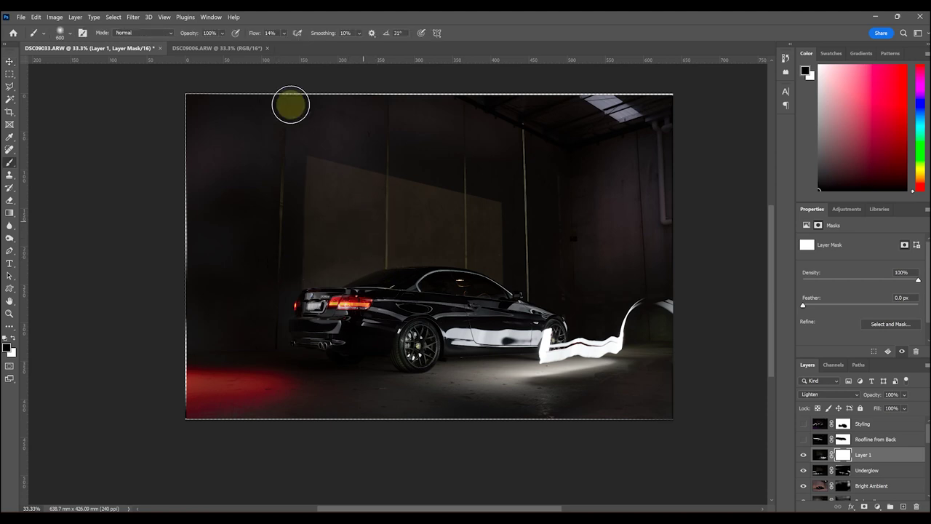
left_click(283, 33)
left_click_drag(289, 45, 356, 43)
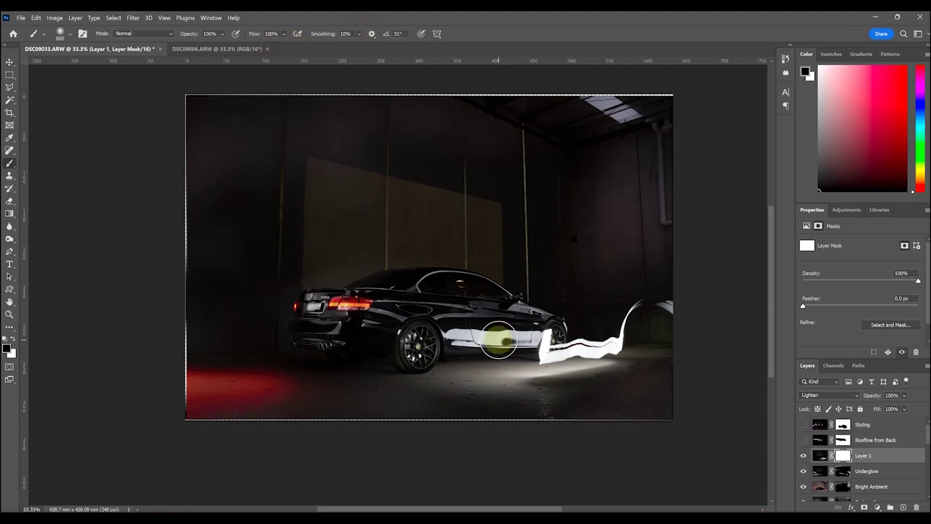
mouse_move(557, 347)
left_mouse_down()
mouse_move(587, 350)
mouse_move(659, 308)
mouse_move(620, 318)
mouse_move(536, 378)
mouse_move(305, 390)
left_mouse_up()
key("]")
key("]")
key("]")
key("]")
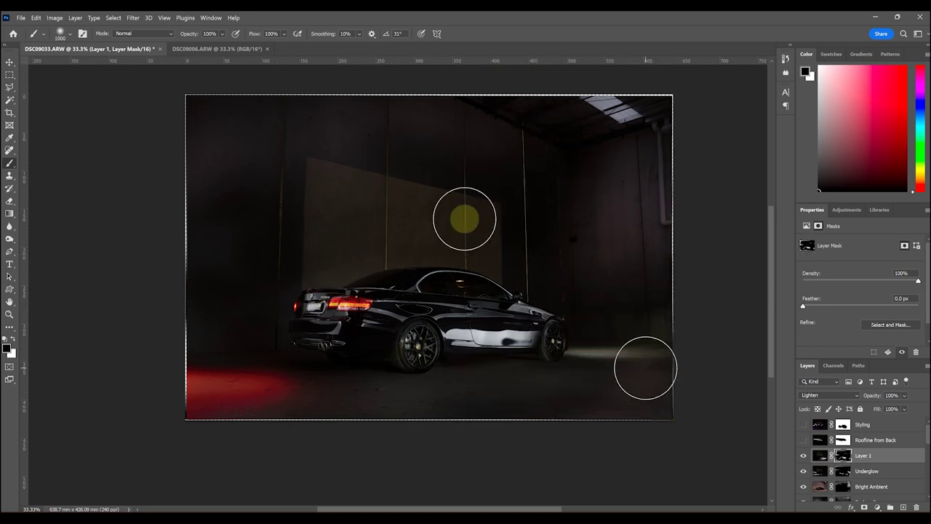
Fade the white reflection along the car's doors on the Layer 1 mask at 11% flow, reducing the brush to 500 px.
left_click(284, 33)
left_click_drag(281, 48, 268, 48)
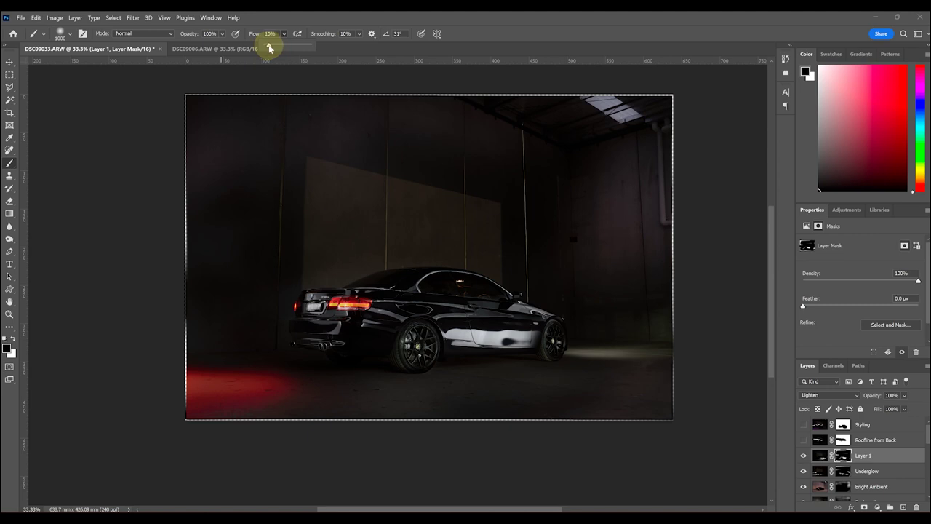
left_click_drag(444, 335, 530, 335)
key("[")
key("[")
key("[")
key("[")
key("[")
mouse_move(461, 332)
left_mouse_down()
mouse_move(527, 336)
mouse_move(402, 338)
mouse_move(552, 330)
mouse_move(415, 334)
mouse_move(446, 318)
mouse_move(542, 322)
mouse_move(434, 323)
mouse_move(554, 323)
mouse_move(419, 328)
mouse_move(545, 327)
left_mouse_up()
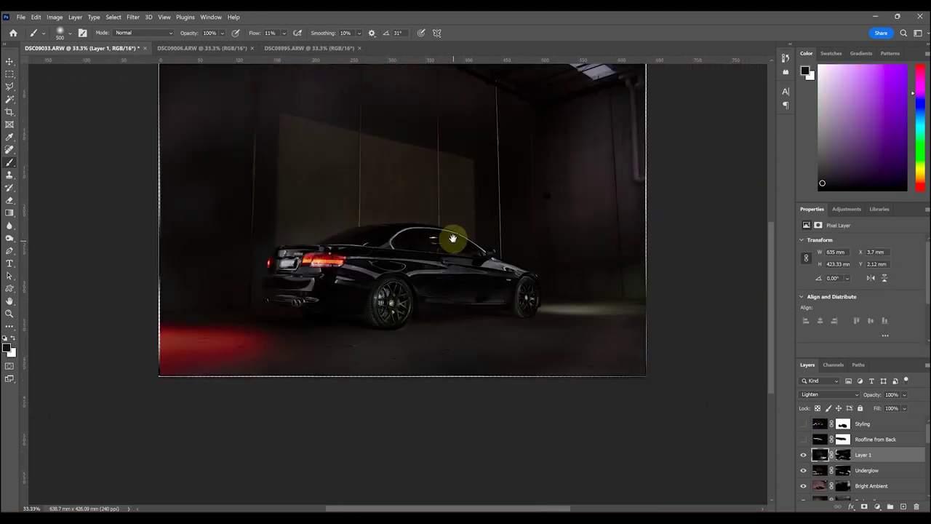
left_click_drag(451, 237, 476, 313)
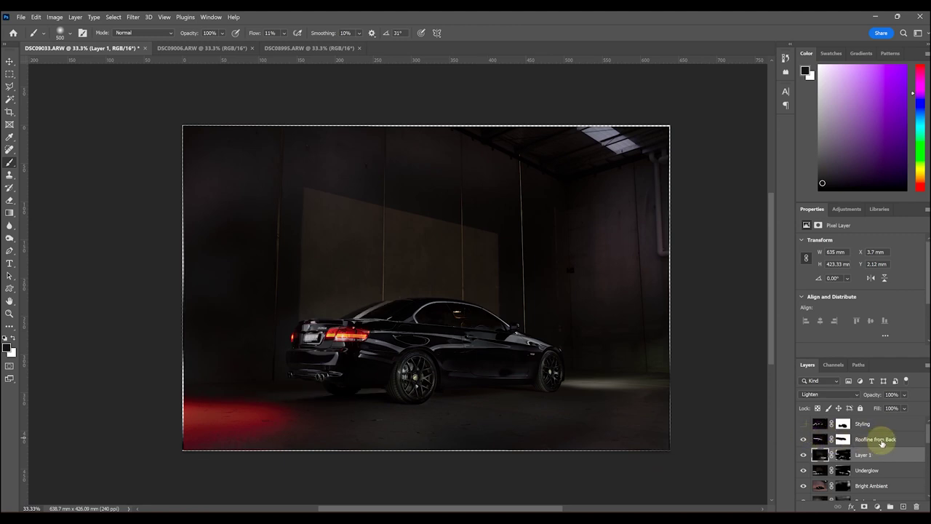
Compare the Roofline from Back layer on and off, and soften its light around the rear window and boot with a 700 px brush at 11% flow.
left_click(866, 439)
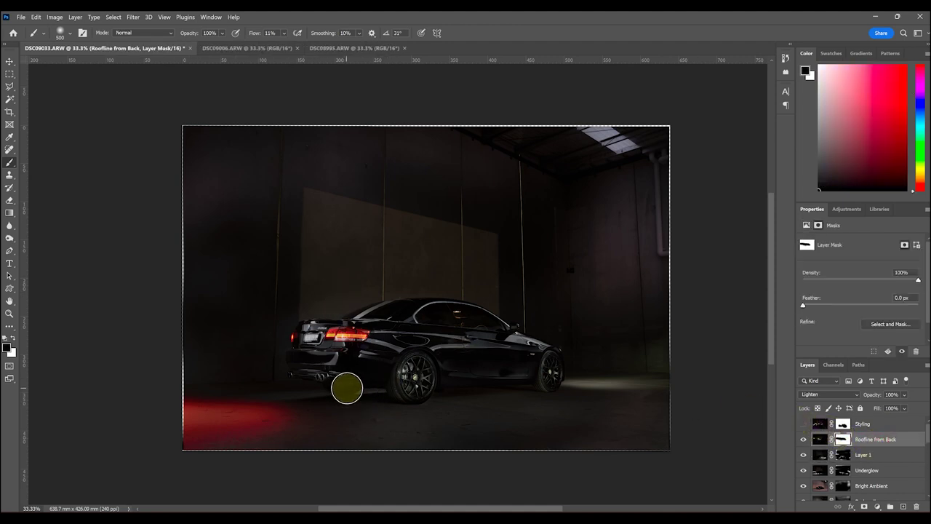
left_click(803, 440)
left_click(803, 439)
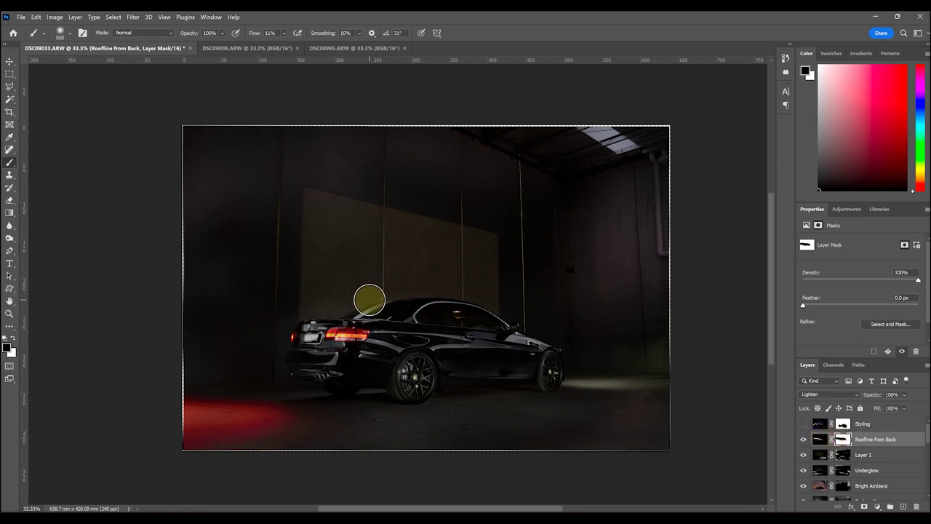
left_click(350, 306)
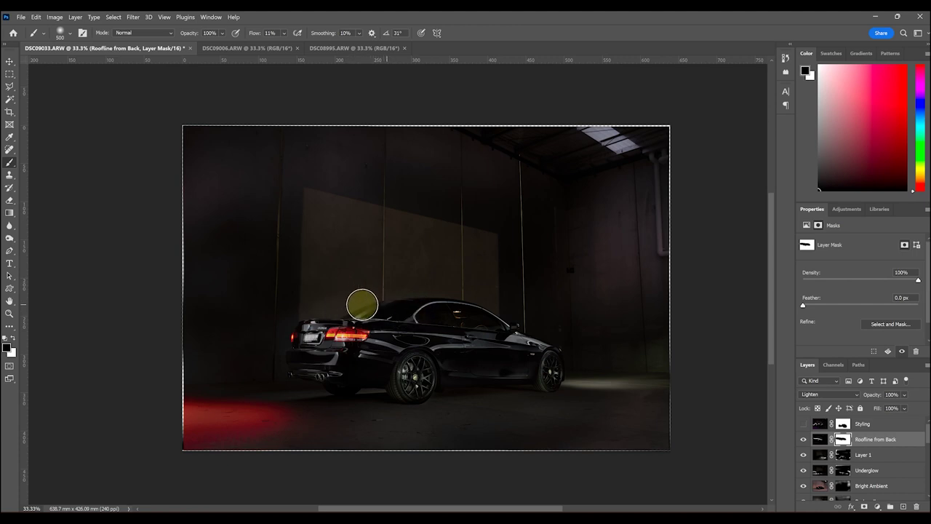
key("]")
key("]")
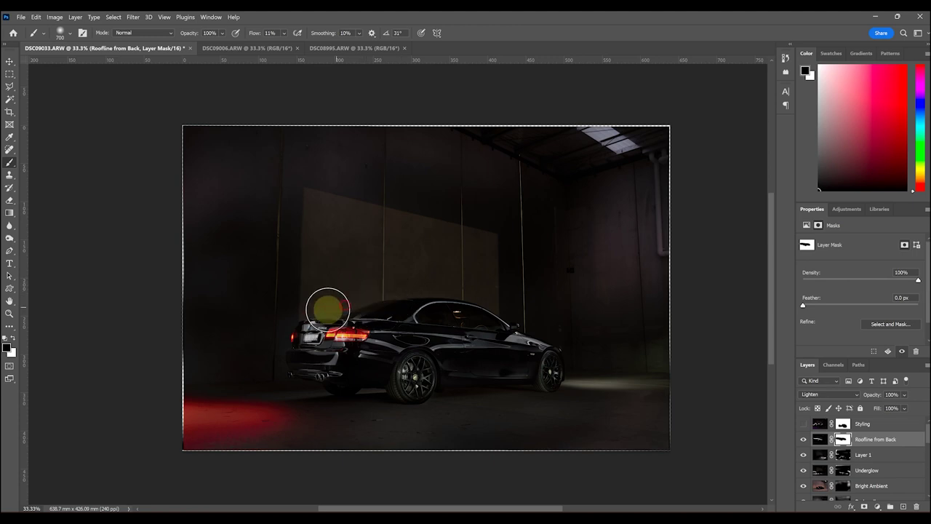
left_click(358, 312)
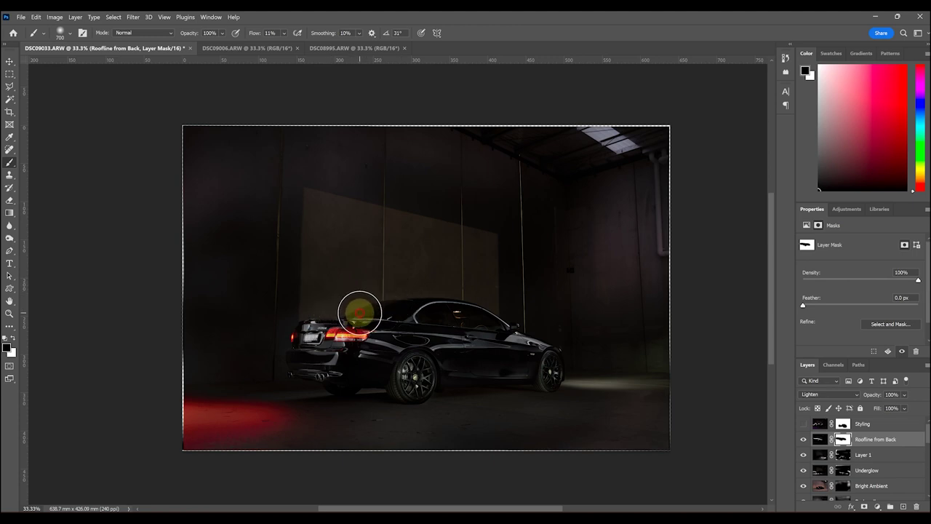
left_click(370, 311)
left_click_drag(371, 311, 367, 317)
Paint out the stray light around the rear of the car and the wall behind it on the Roofline from Back mask, adjusting the brush size.
key("bracketleft")
key("bracketleft")
key("bracketleft")
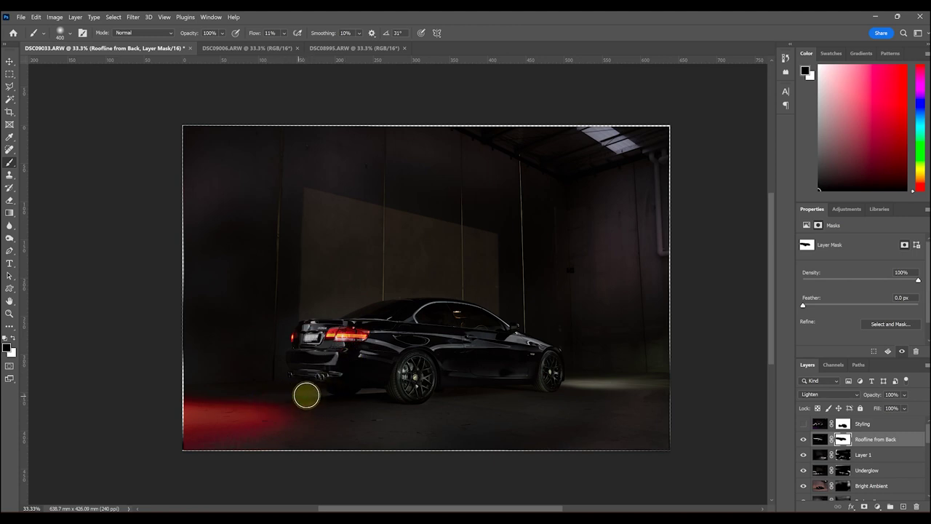
key("bracketright")
key("bracketright")
key("bracketright")
mouse_move(269, 269)
left_mouse_down()
mouse_move(299, 254)
mouse_move(168, 131)
mouse_move(383, 145)
mouse_move(91, 168)
left_mouse_up()
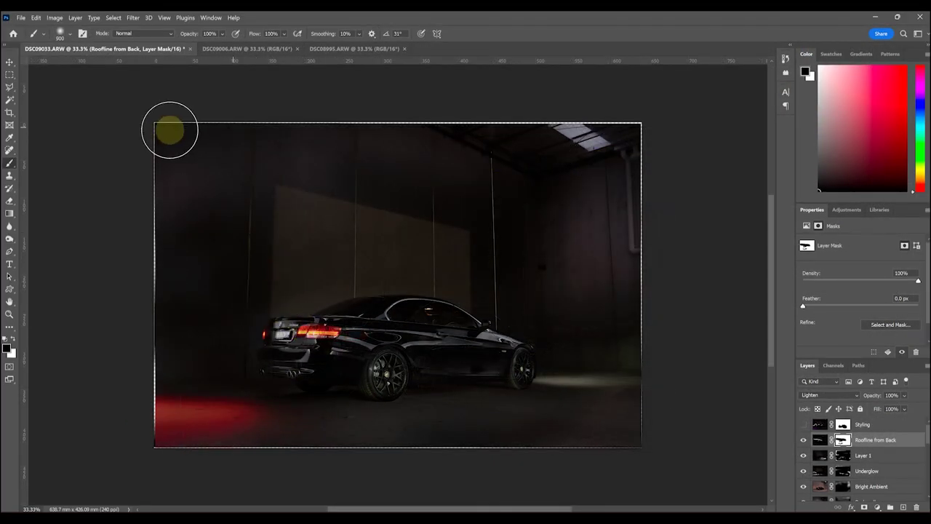
key("bracketright")
key("bracketright")
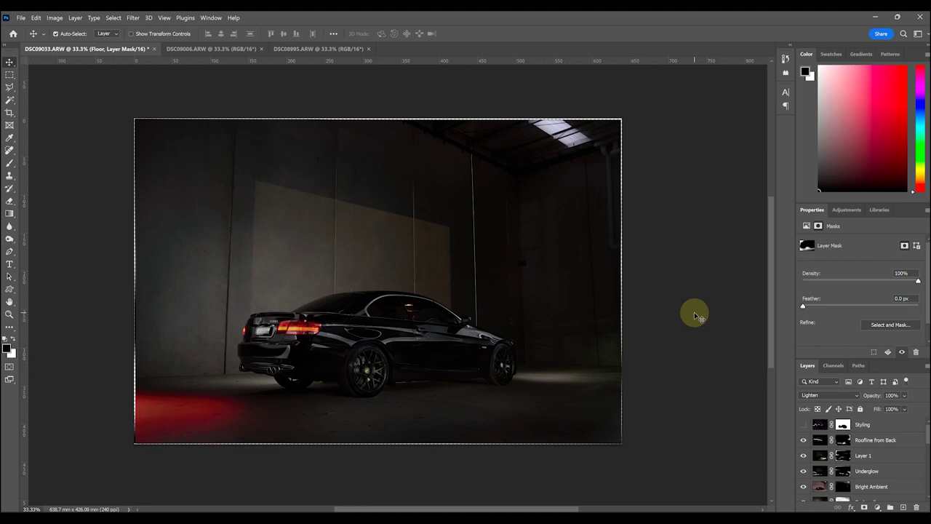
Examine the blended light on the car's rear, side and wheels at 66.7% zoom, and return to the full image.
key("ctrl+plus")
key("ctrl+plus")
left_click_drag(318, 327, 327, 279)
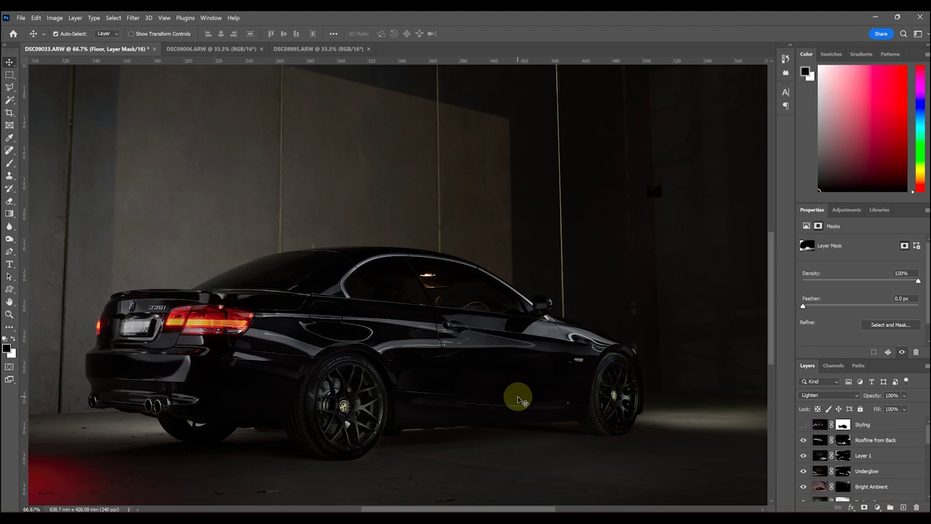
left_click_drag(505, 385, 495, 353)
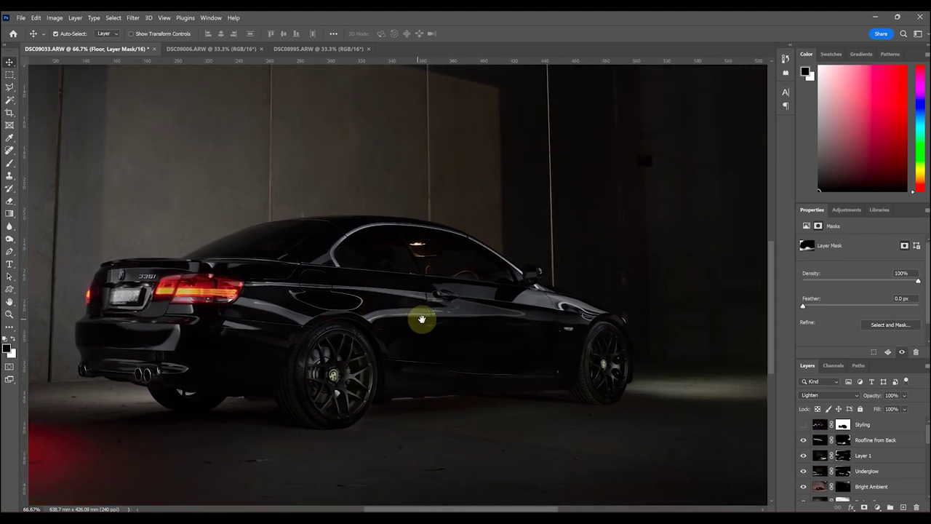
left_click_drag(422, 319, 434, 325)
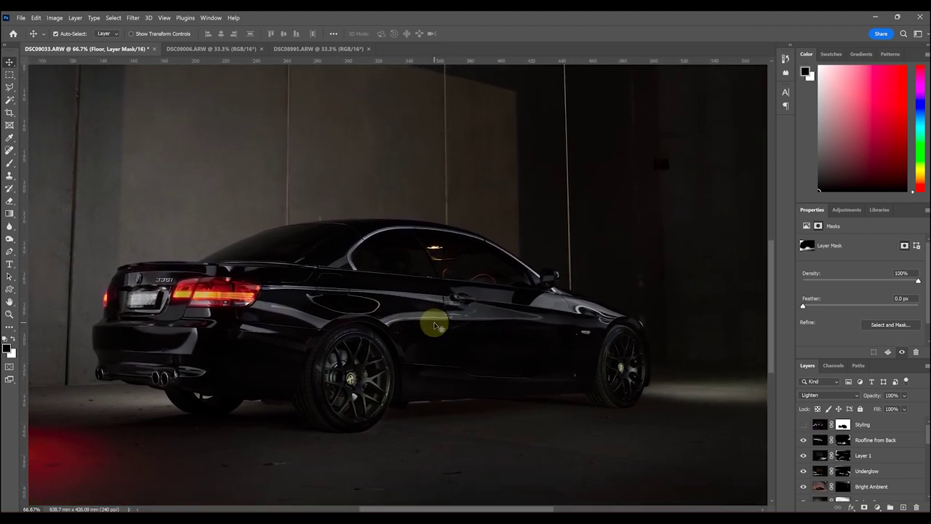
scroll(435, 327, "down", 2)
left_click_drag(414, 247, 432, 284)
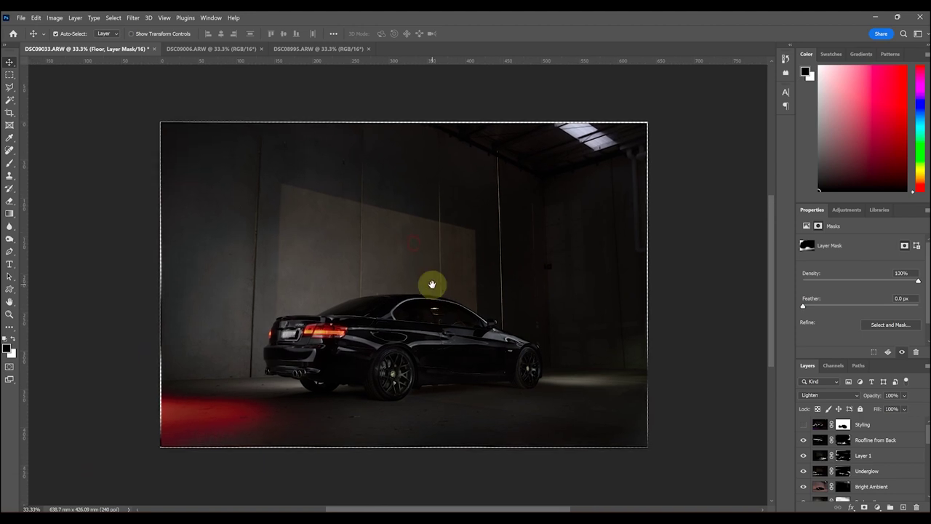